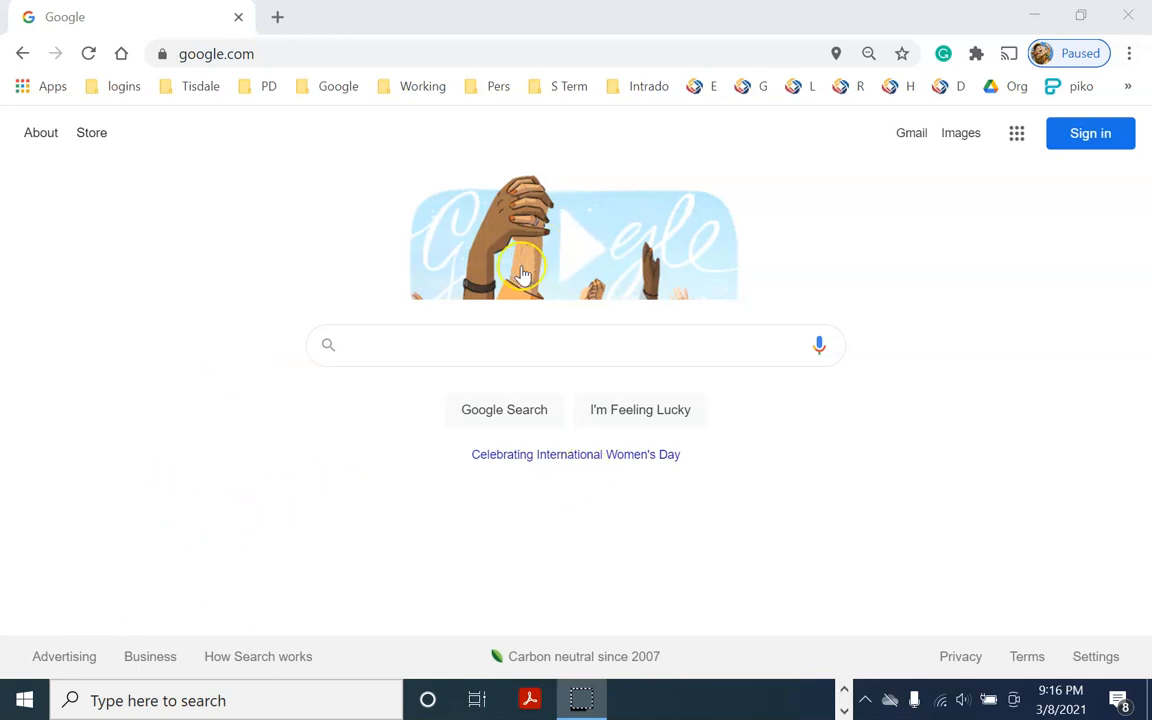
- Sign in to Google with the saved Gmail account, submitting its account password
{"action": "left_click", "coordinate": [1077, 141]}
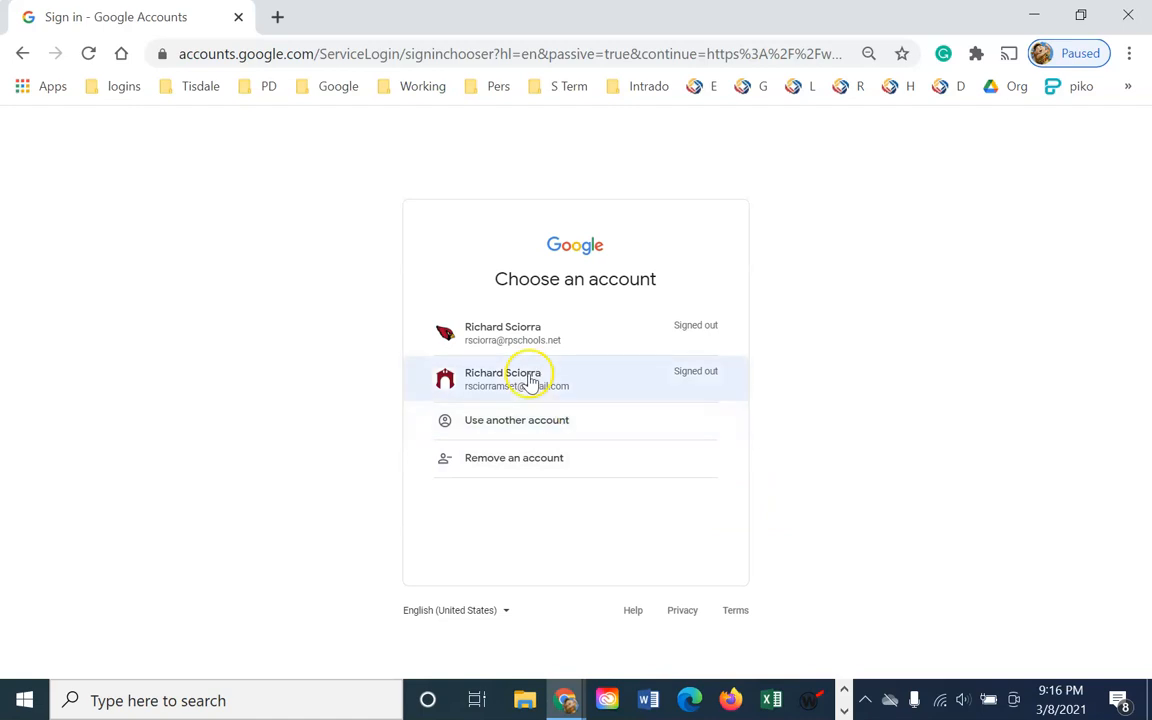
{"action": "left_click", "coordinate": [529, 374]}
{"action": "left_click", "coordinate": [703, 478]}
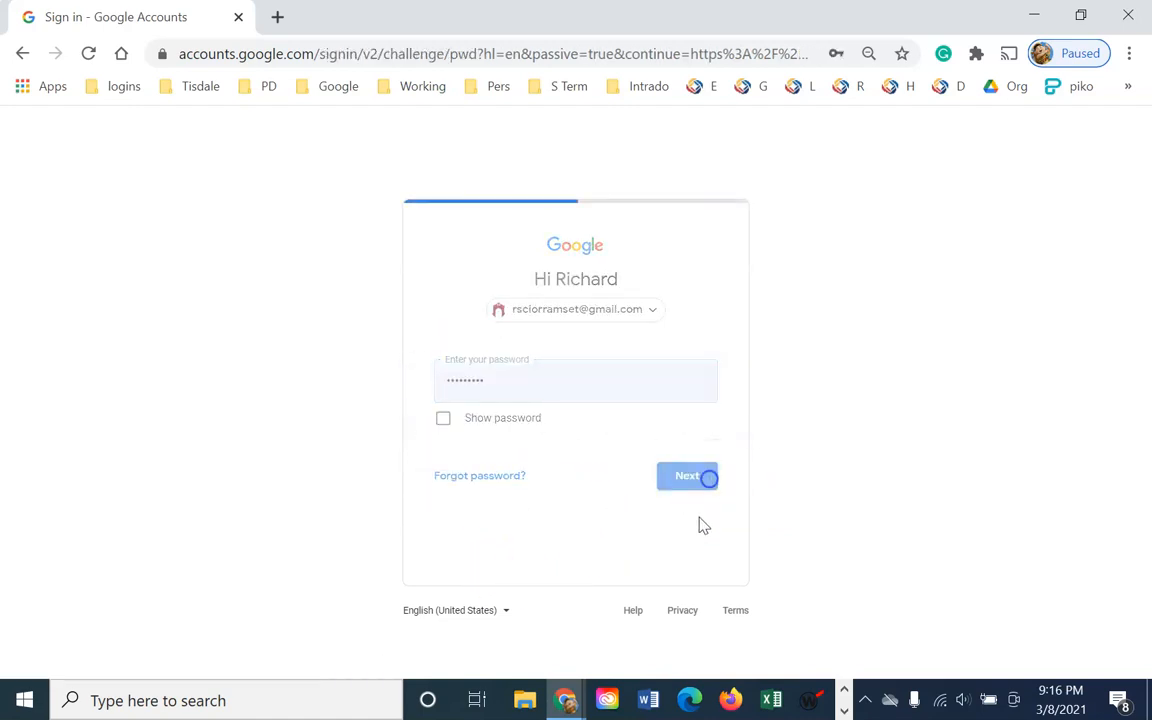
- Go to Google Sites and open the first portfolio site in the recent sites for editing
{"action": "left_click", "coordinate": [383, 53]}
{"action": "type", "text": "site"}
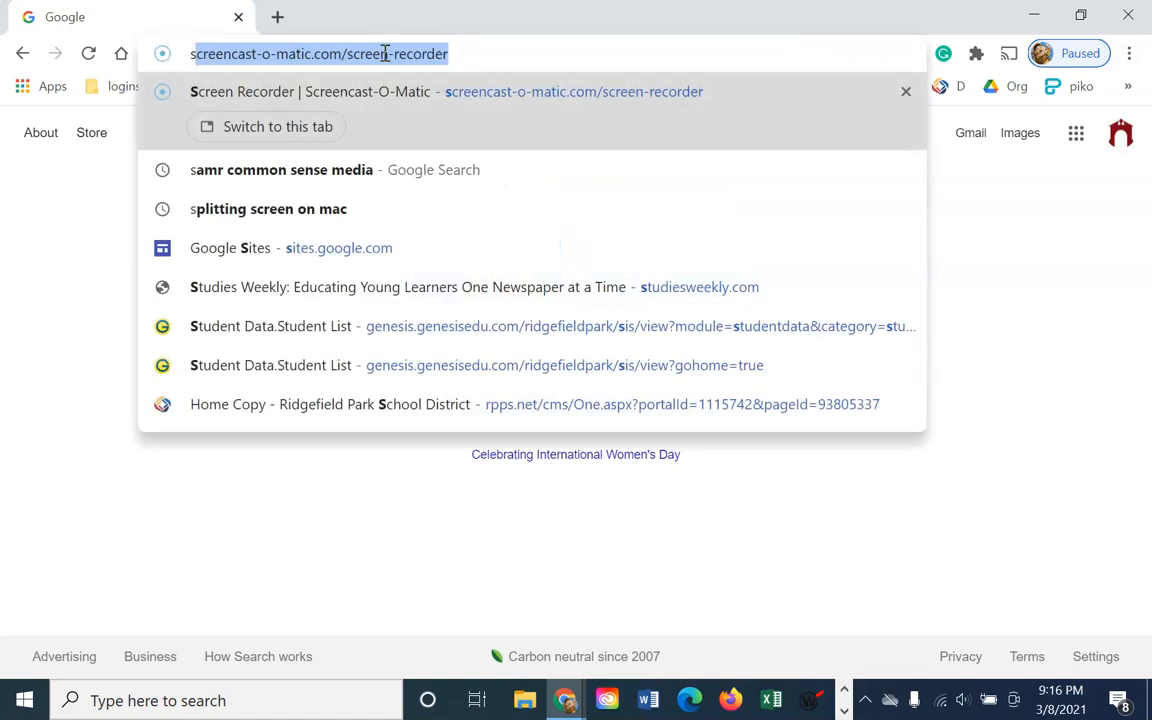
{"action": "key", "text": "Return"}
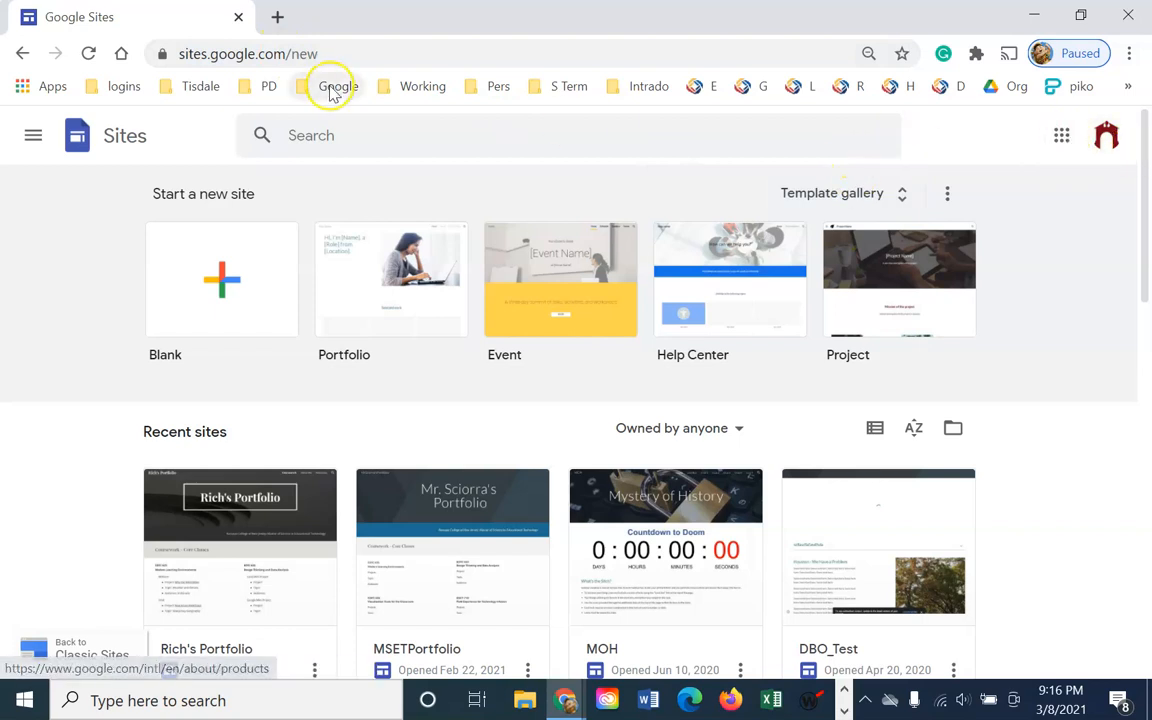
{"action": "left_click", "coordinate": [243, 513]}
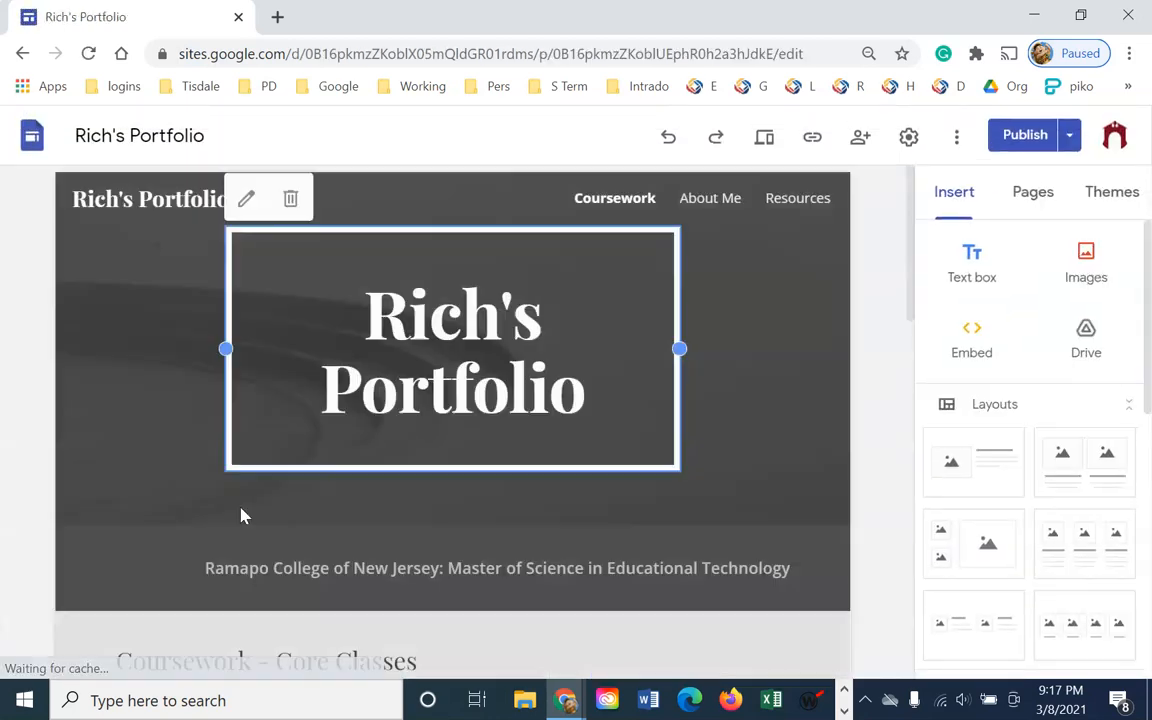
- Look over the portfolio home page, including its header and the core and elective coursework sections
{"action": "scroll", "coordinate": [300, 525], "scroll_direction": "down", "scroll_amount": 10}
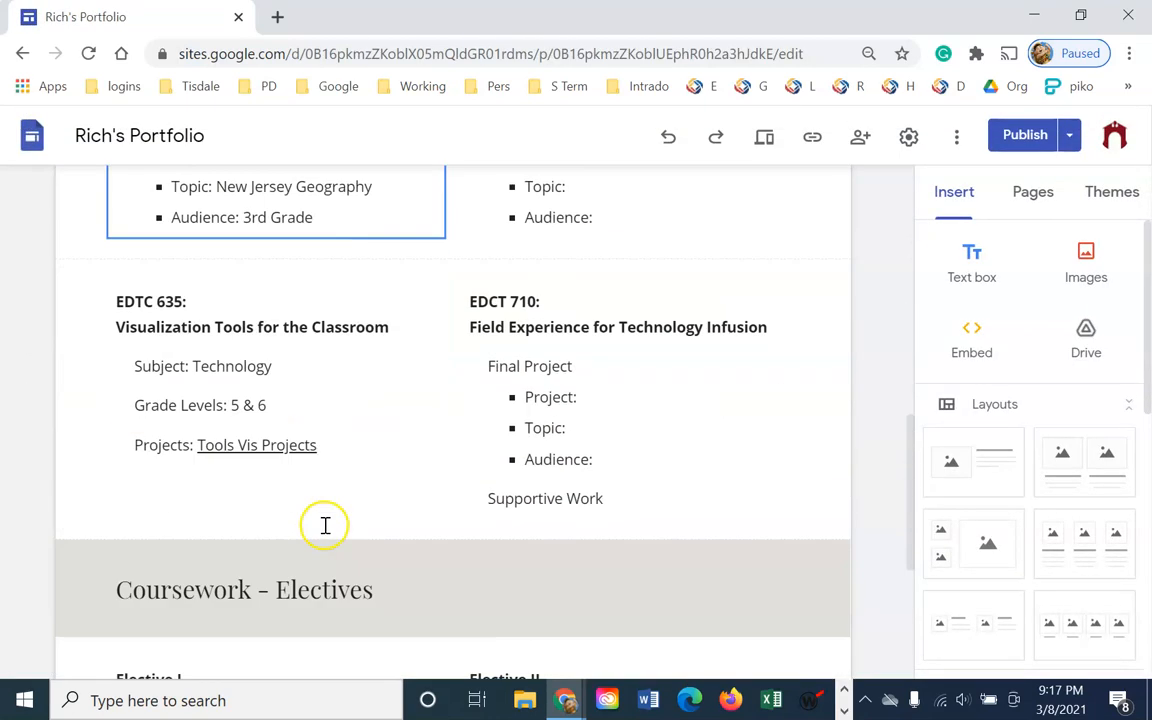
{"action": "scroll", "coordinate": [325, 548], "scroll_direction": "up", "scroll_amount": 1}
{"action": "scroll", "coordinate": [325, 548], "scroll_direction": "up", "scroll_amount": 10}
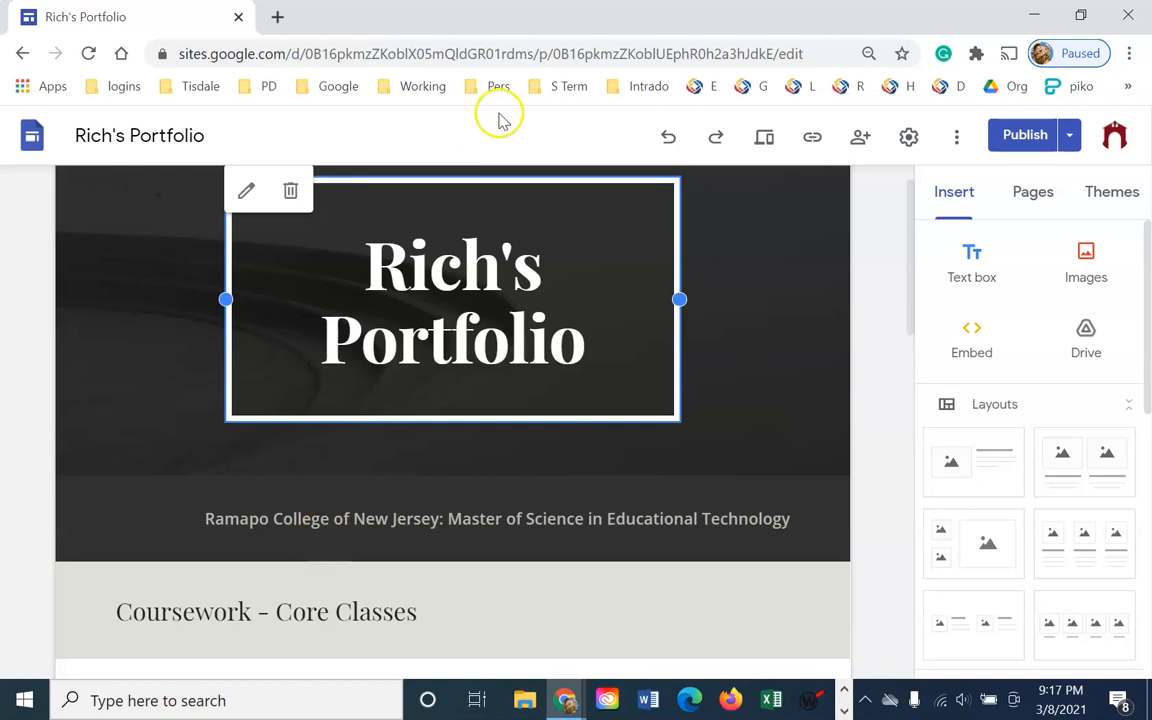
{"action": "scroll", "coordinate": [406, 504], "scroll_direction": "down", "scroll_amount": 3}
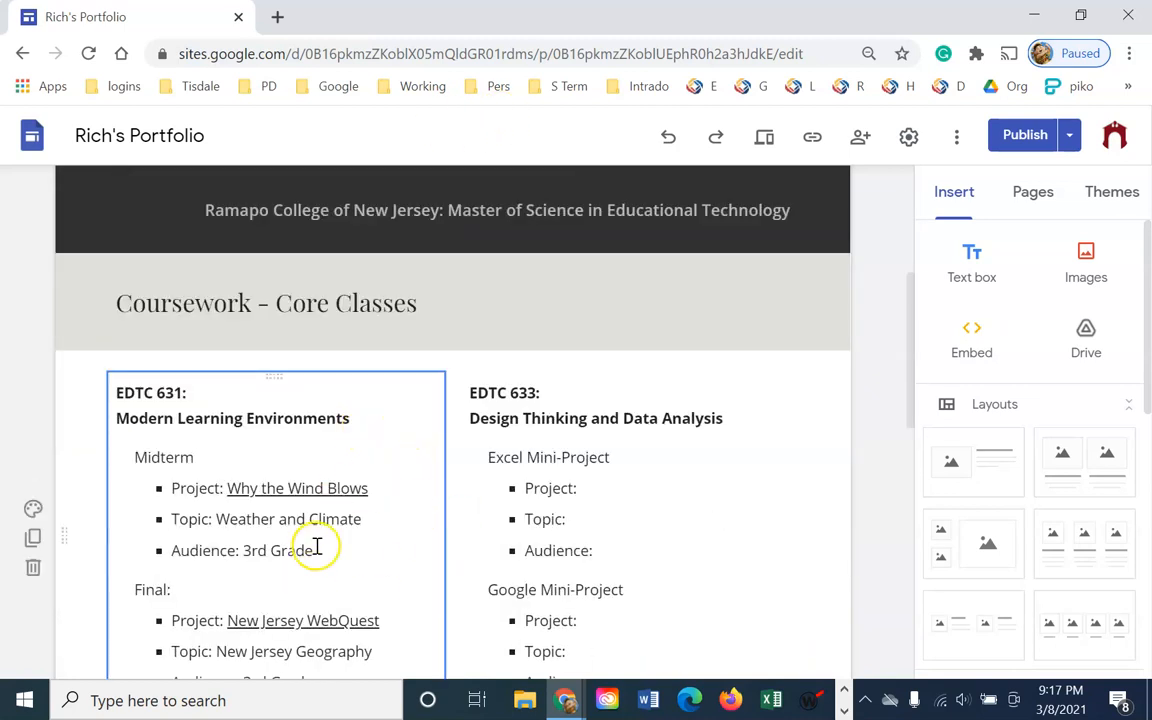
{"action": "scroll", "coordinate": [321, 543], "scroll_direction": "up", "scroll_amount": 4}
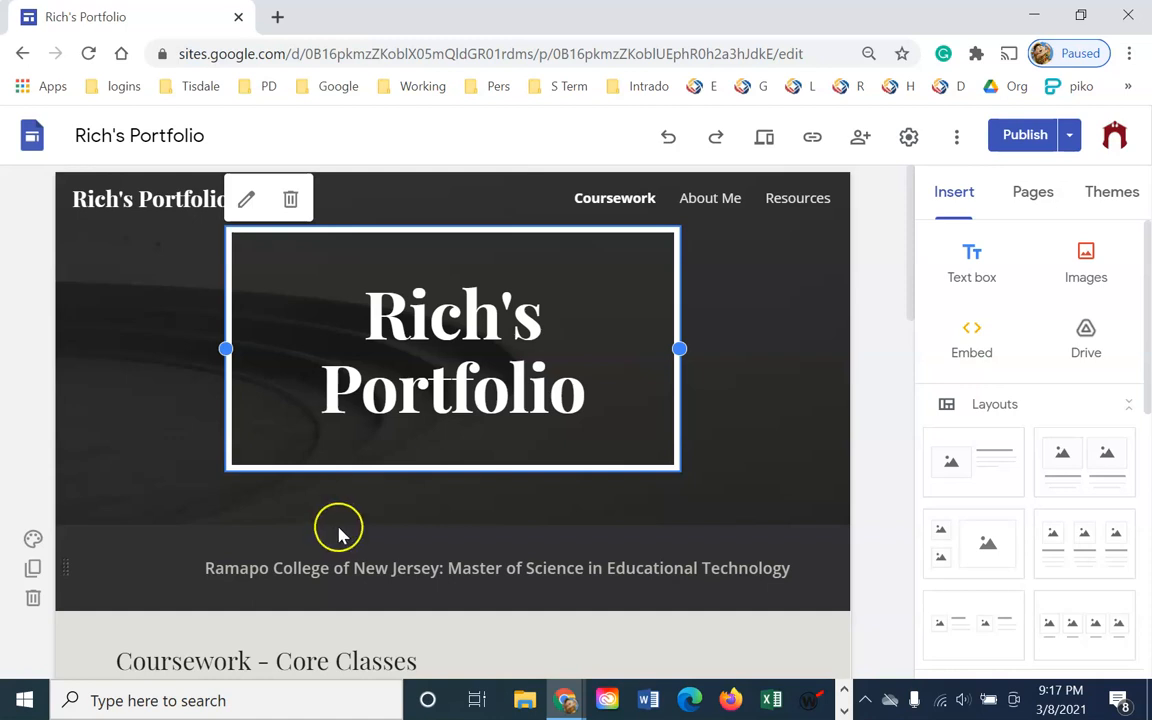
{"action": "left_click", "coordinate": [338, 520]}
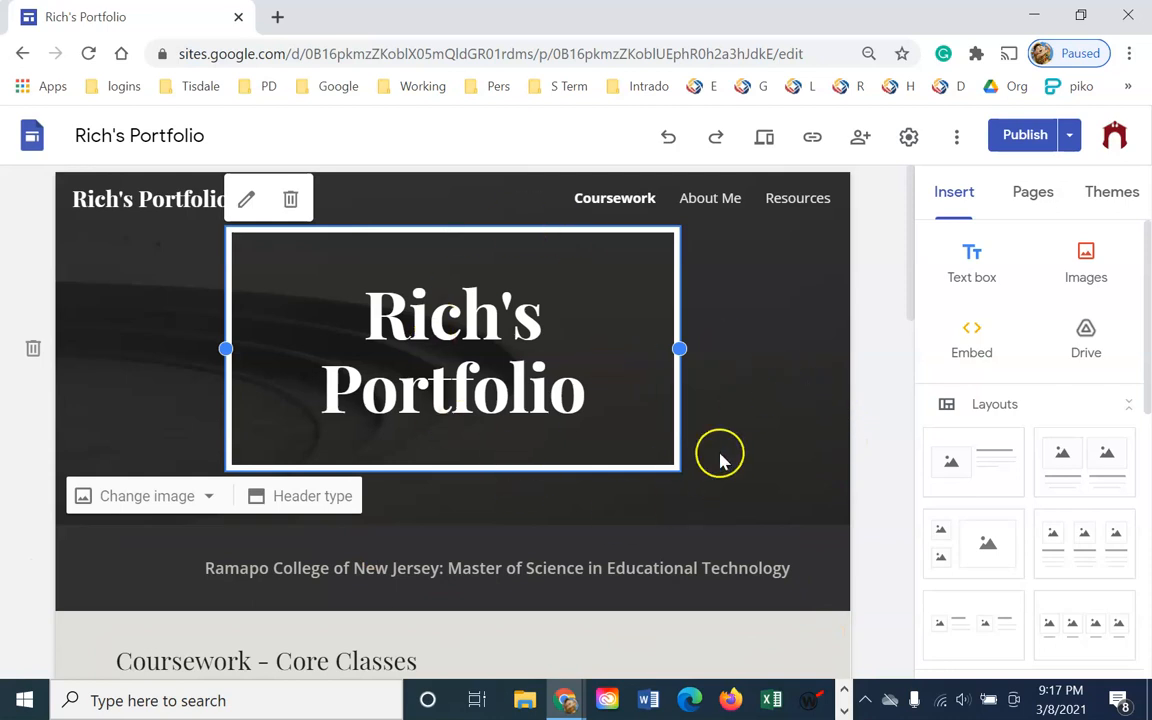
- Add a subpage named "Visualizing Tools" under the Coursework page
{"action": "left_click", "coordinate": [1043, 198]}
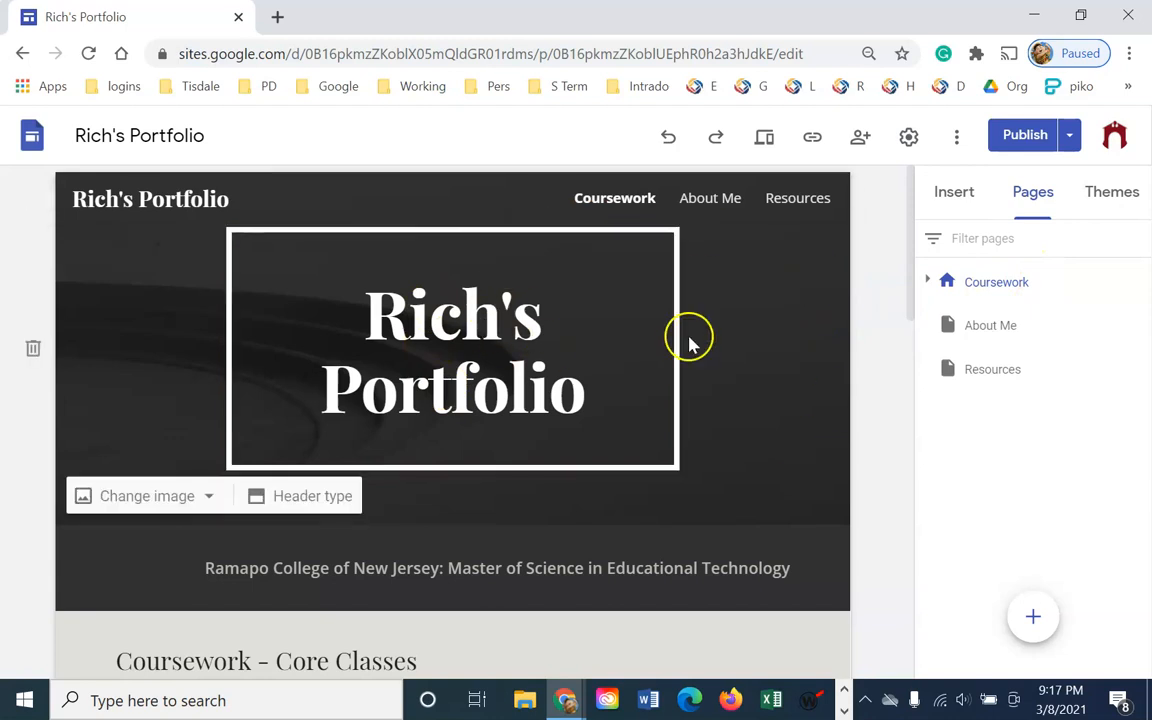
{"action": "left_click", "coordinate": [1097, 190]}
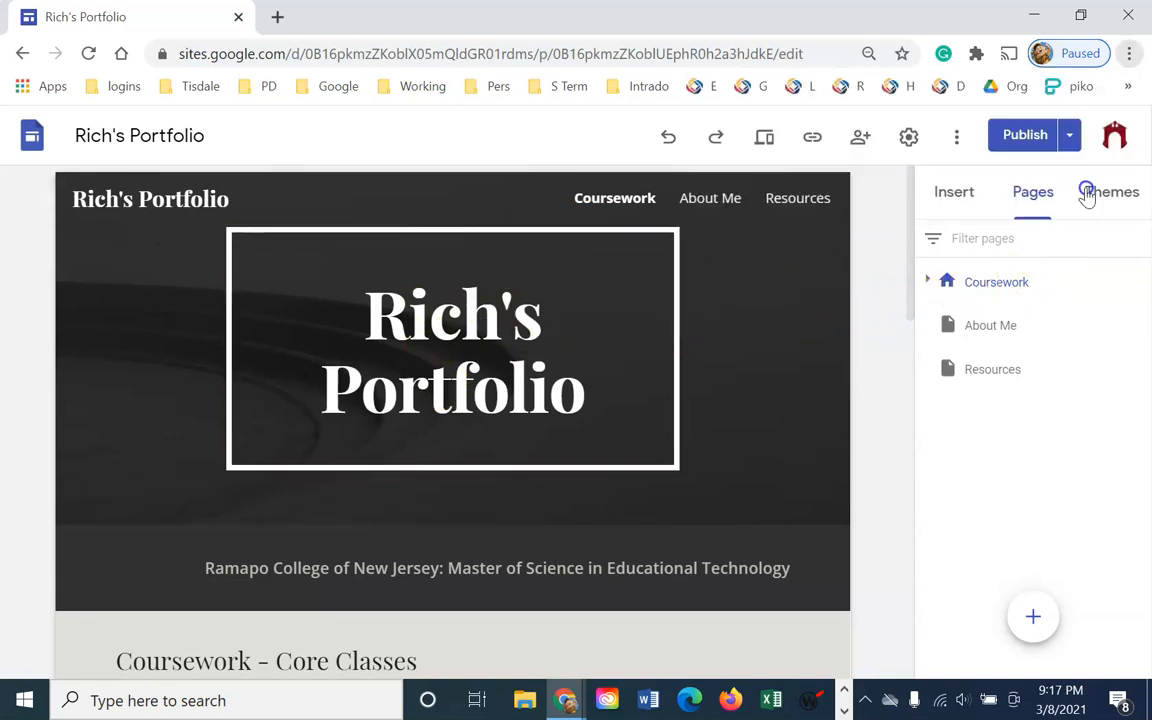
{"action": "scroll", "coordinate": [717, 430], "scroll_direction": "down", "scroll_amount": 5}
{"action": "scroll", "coordinate": [717, 430], "scroll_direction": "up", "scroll_amount": 5}
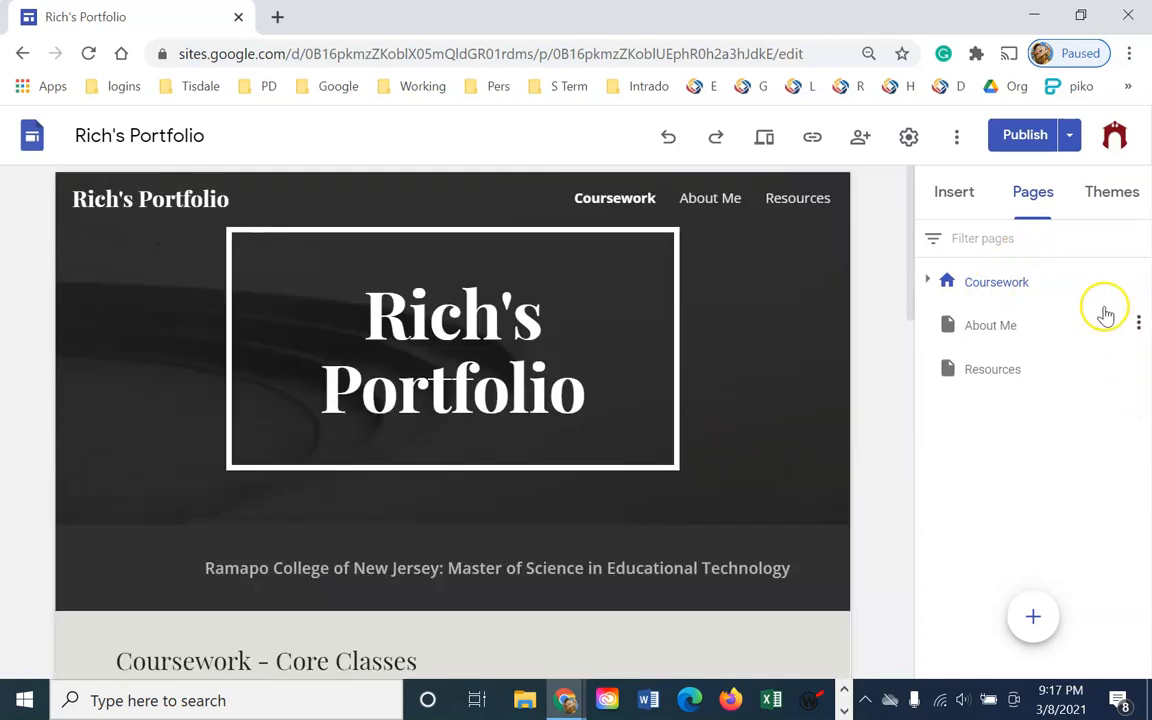
{"action": "left_click", "coordinate": [1139, 281]}
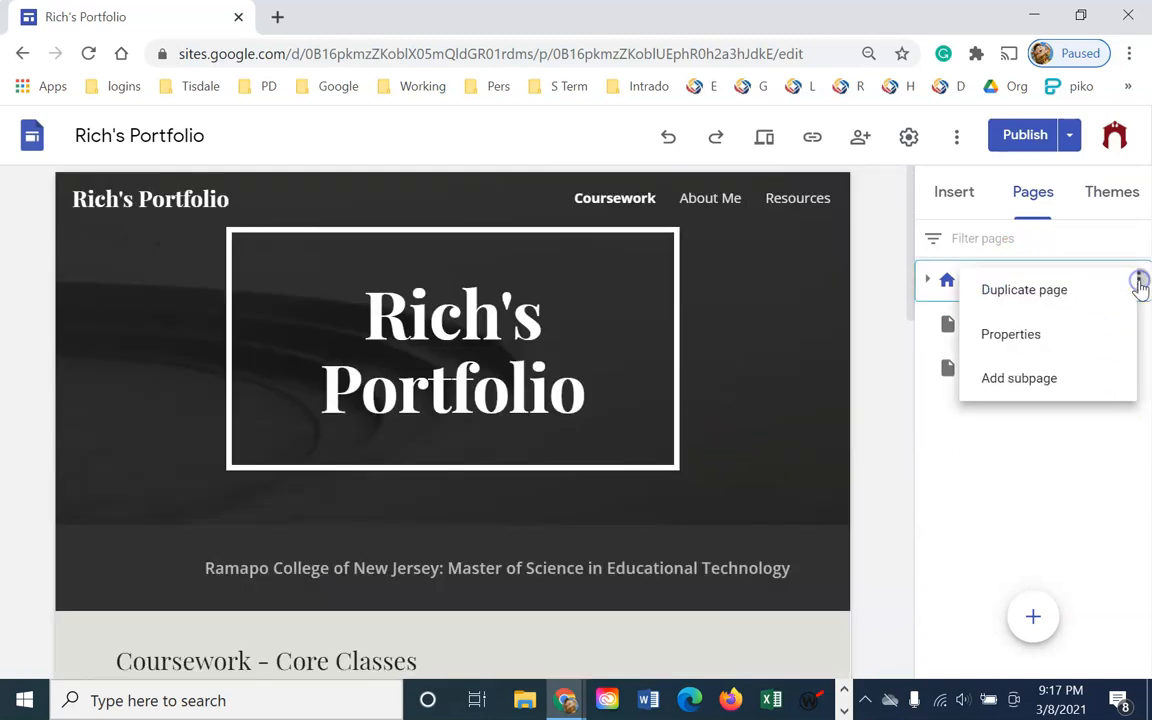
{"action": "left_click", "coordinate": [1054, 380]}
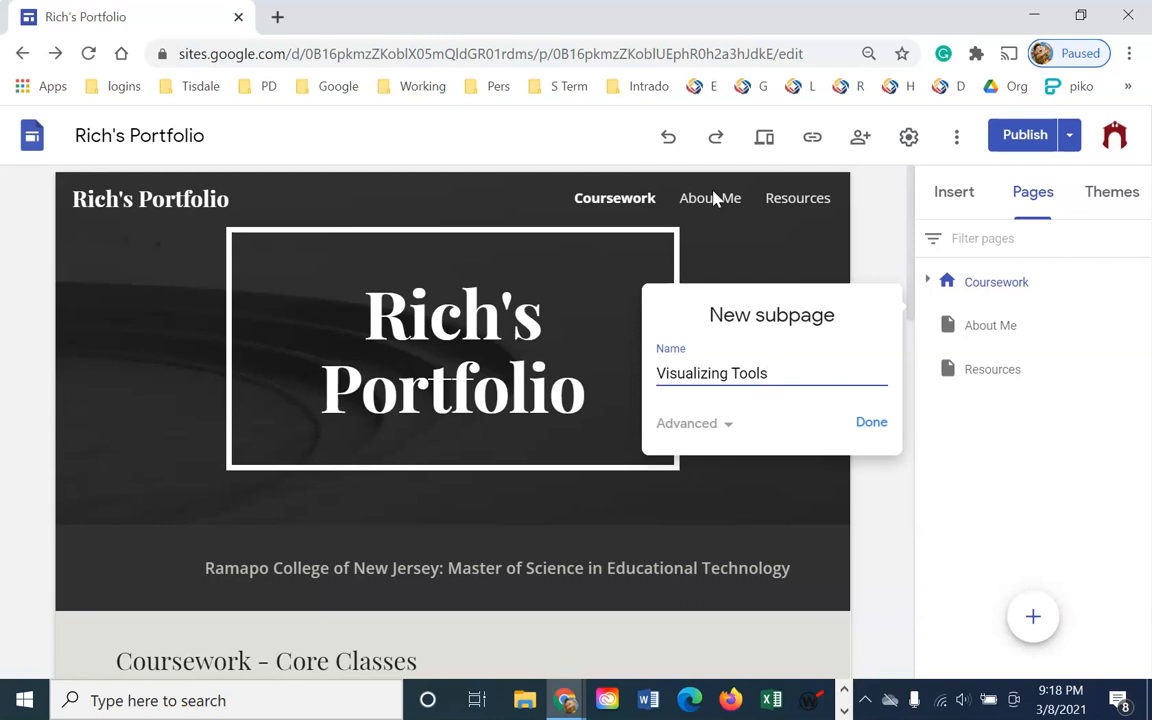
{"action": "left_click", "coordinate": [871, 422]}
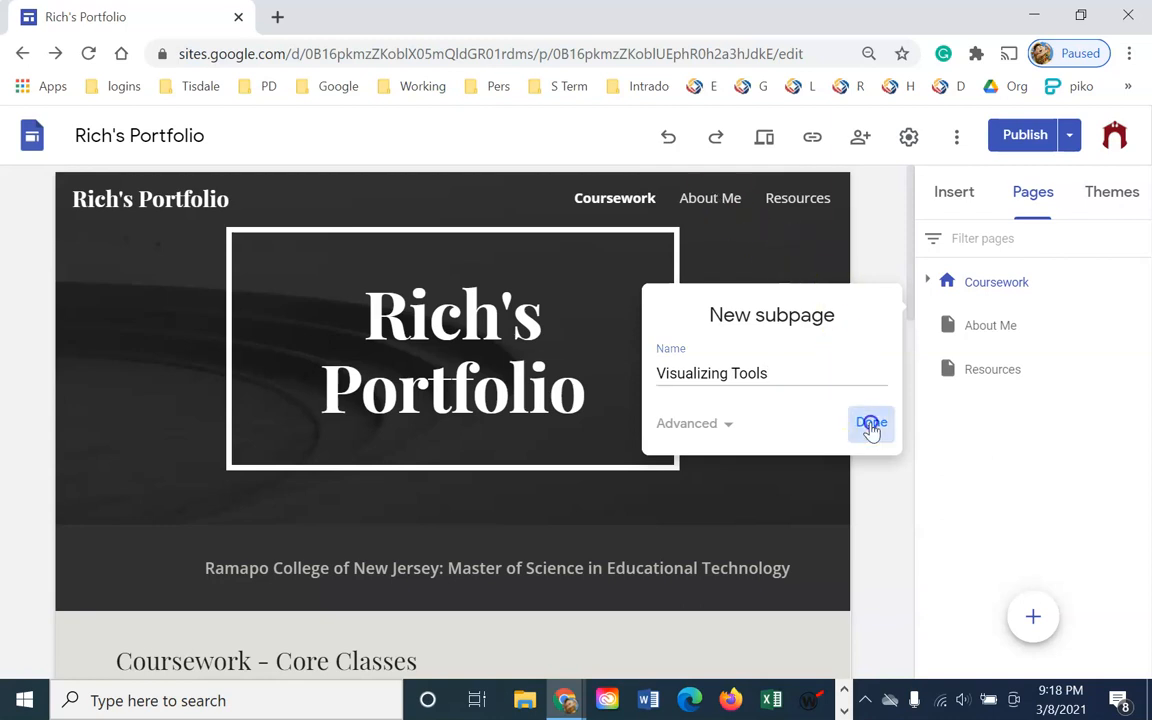
- Check how the Visualizing Tools subpage is reached from Coursework in the site navigation and page list
{"action": "mouse_move", "coordinate": [609, 208]}
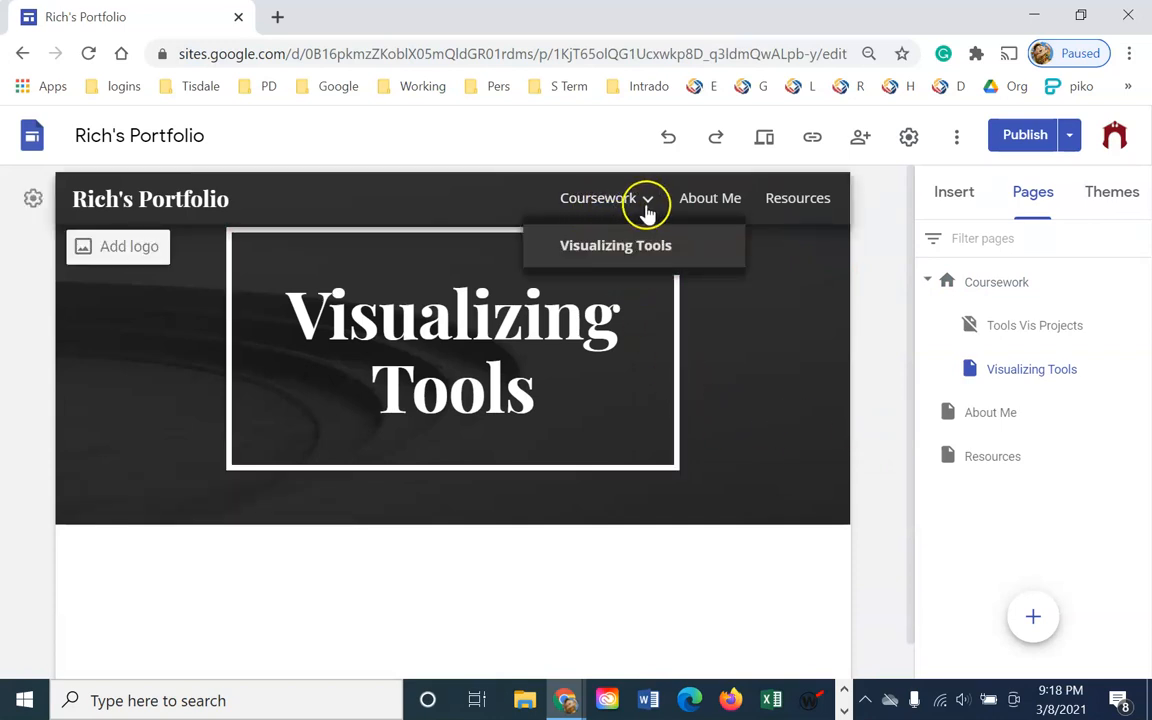
{"action": "left_click", "coordinate": [630, 257]}
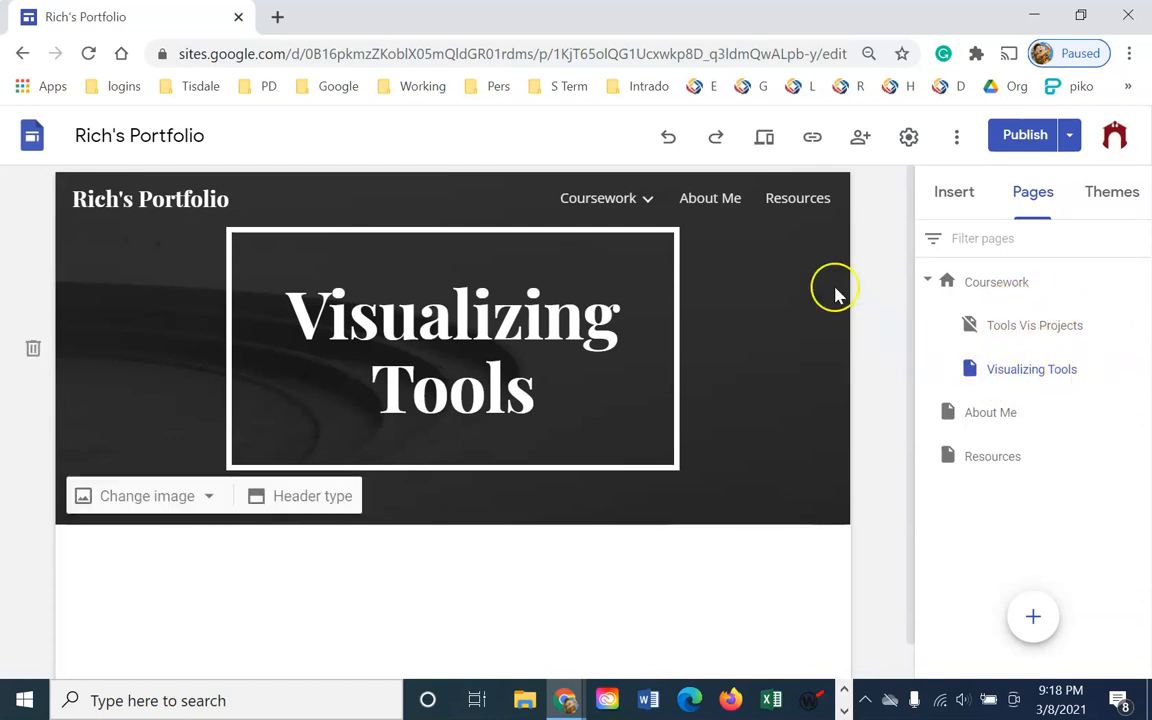
{"action": "left_click", "coordinate": [648, 203]}
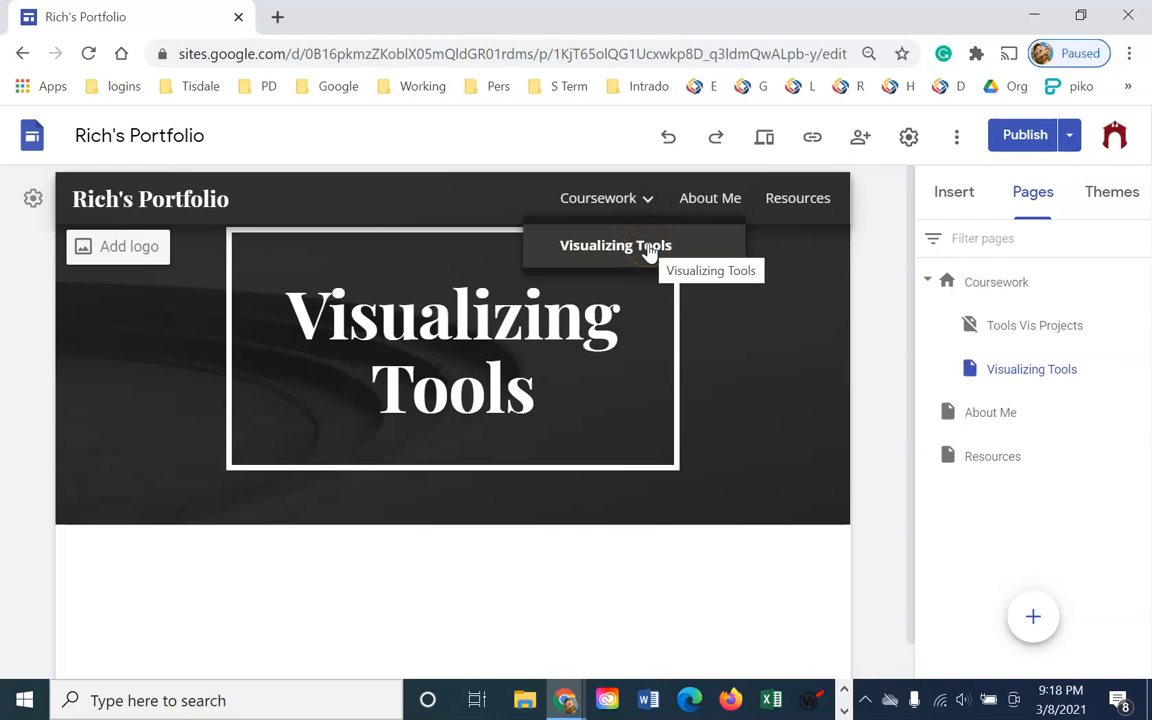
{"action": "left_click", "coordinate": [648, 248]}
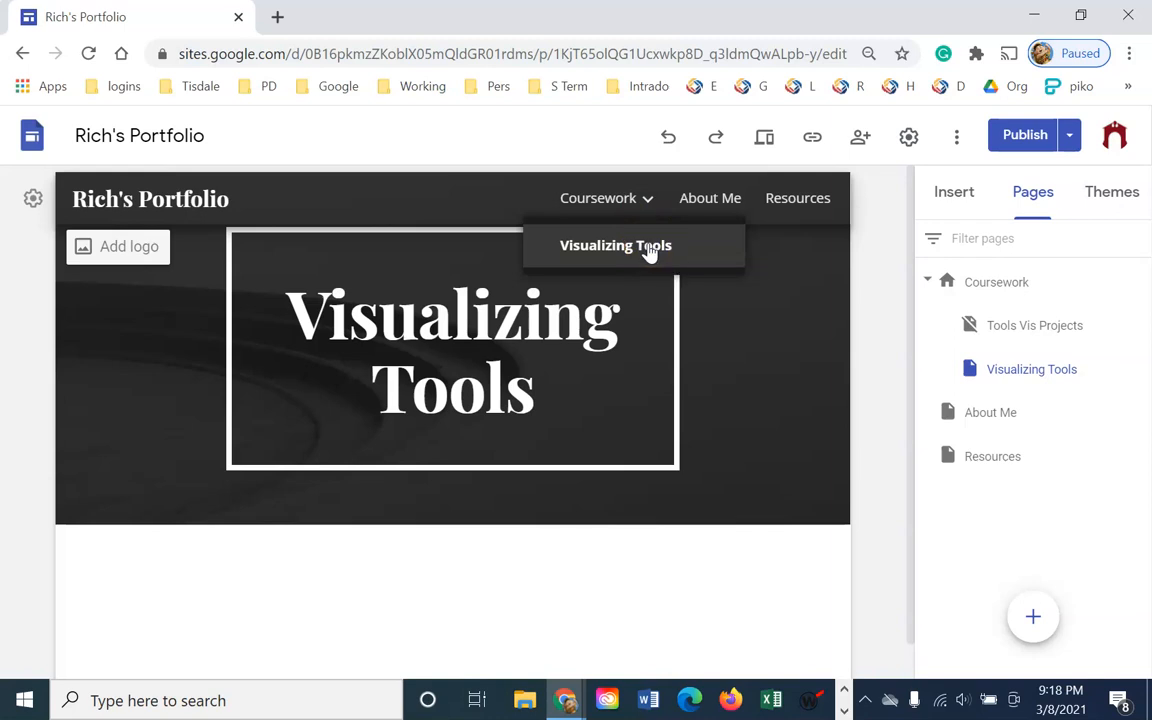
{"action": "left_click", "coordinate": [975, 283]}
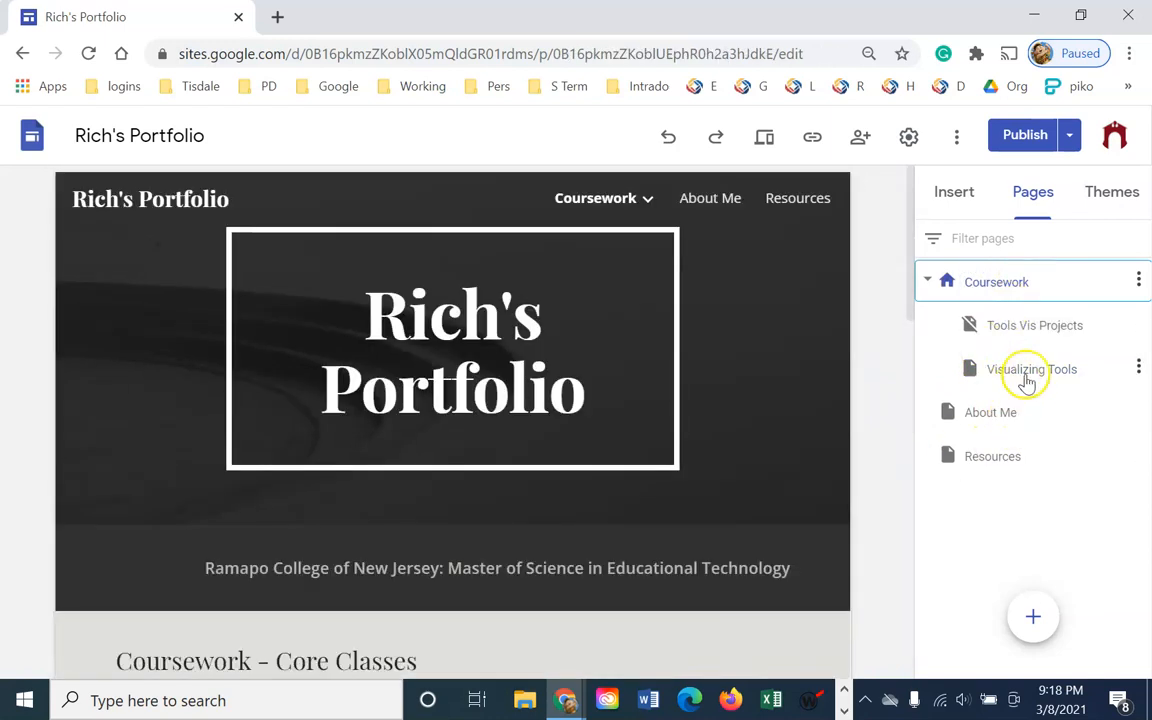
{"action": "left_click", "coordinate": [1027, 378]}
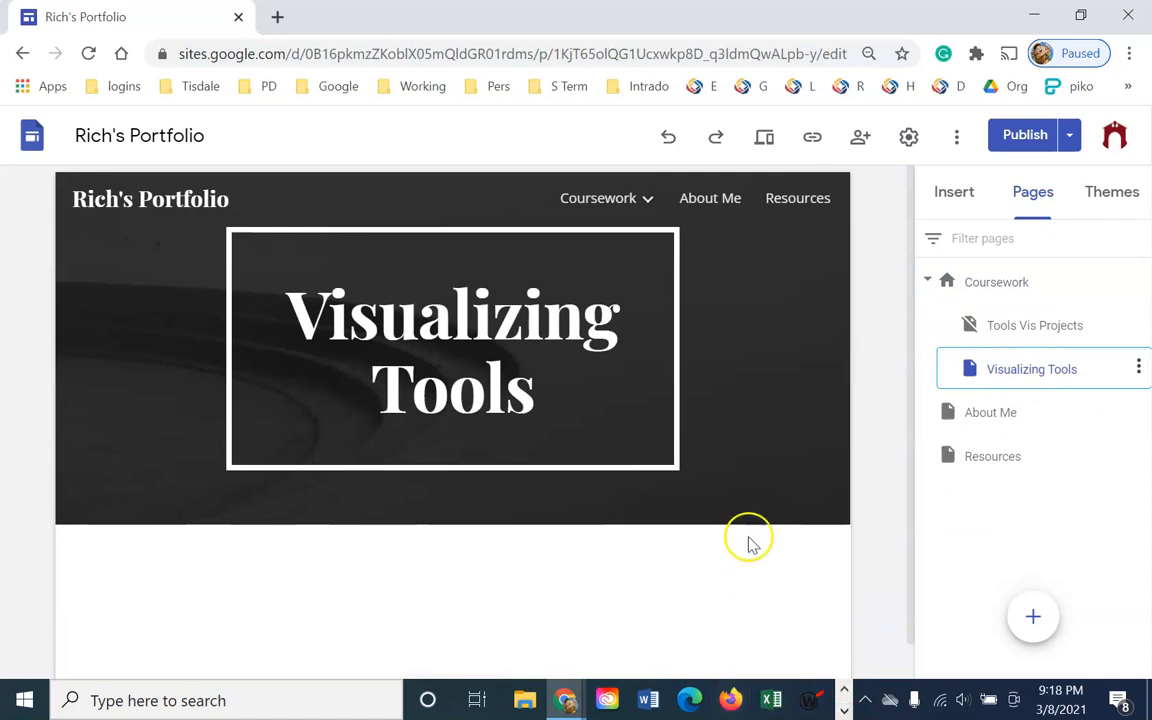
- Widen the Visualizing Tools title box by an equal amount on both sides so it stays centred in the header
{"action": "mouse_move", "coordinate": [716, 320]}
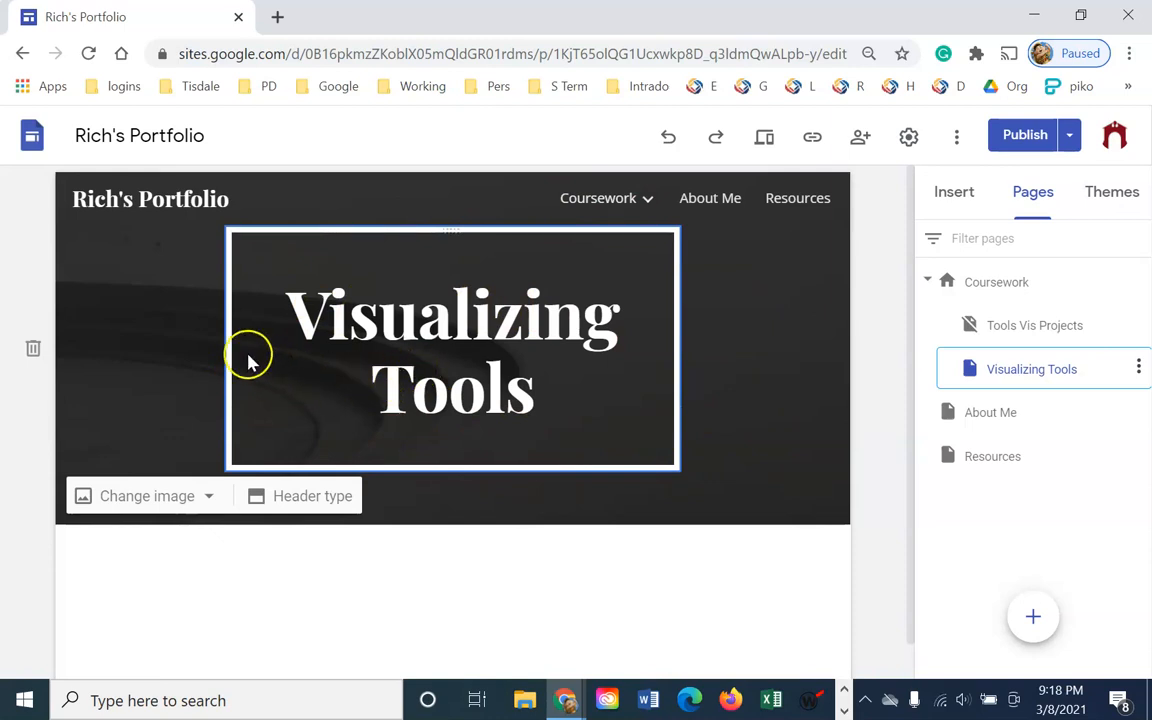
{"action": "left_click", "coordinate": [679, 352]}
{"action": "left_click_drag", "start_coordinate": [679, 352], "coordinate": [739, 349]}
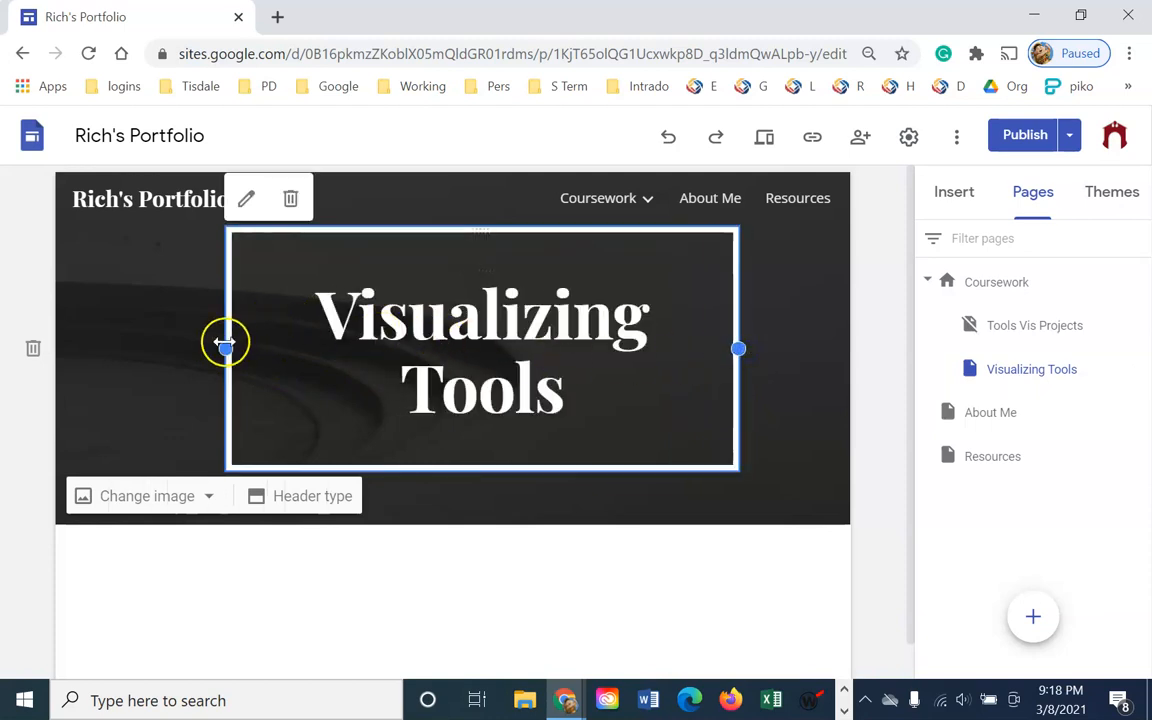
{"action": "left_click_drag", "start_coordinate": [226, 348], "coordinate": [166, 348]}
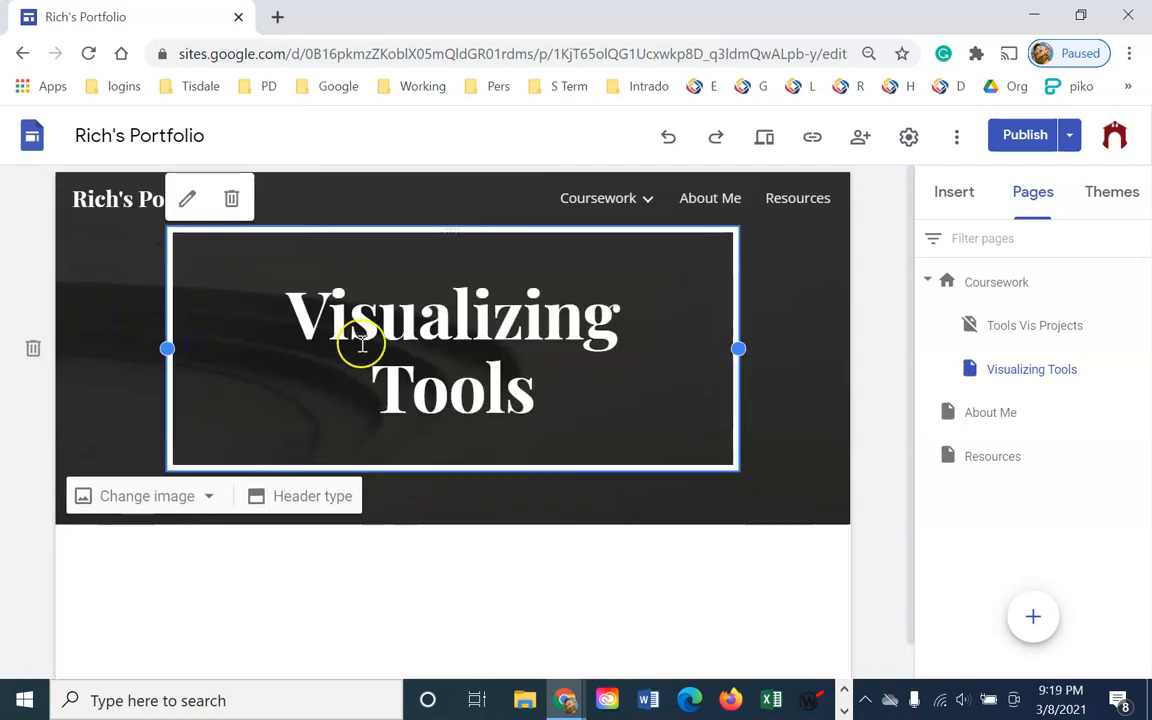
{"action": "left_click", "coordinate": [645, 228]}
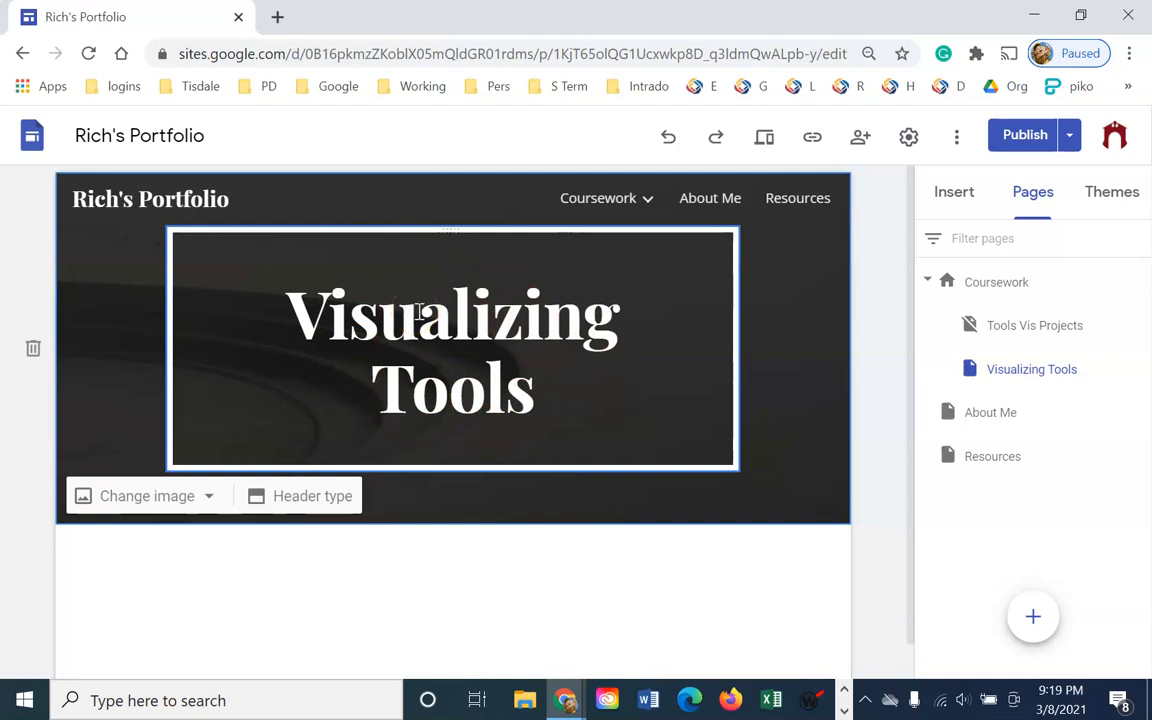
{"action": "left_click", "coordinate": [558, 568]}
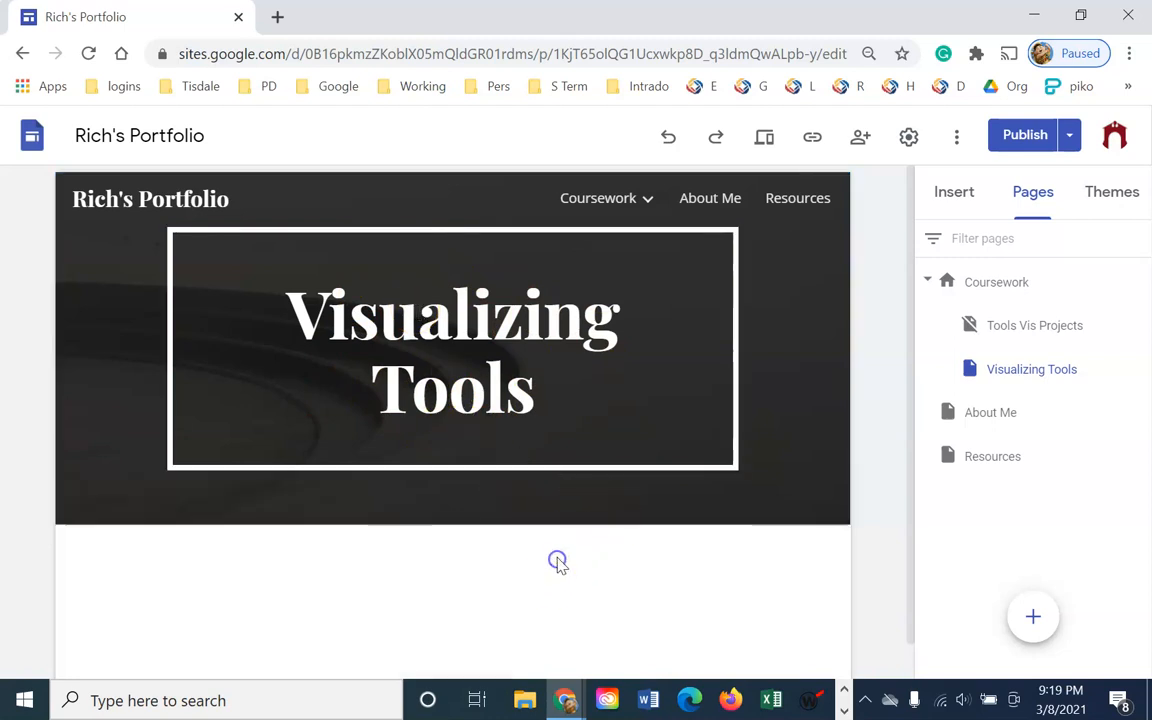
- Insert a text box reading "Course Artifacts" below the header and give it the Heading style
{"action": "left_click", "coordinate": [957, 200]}
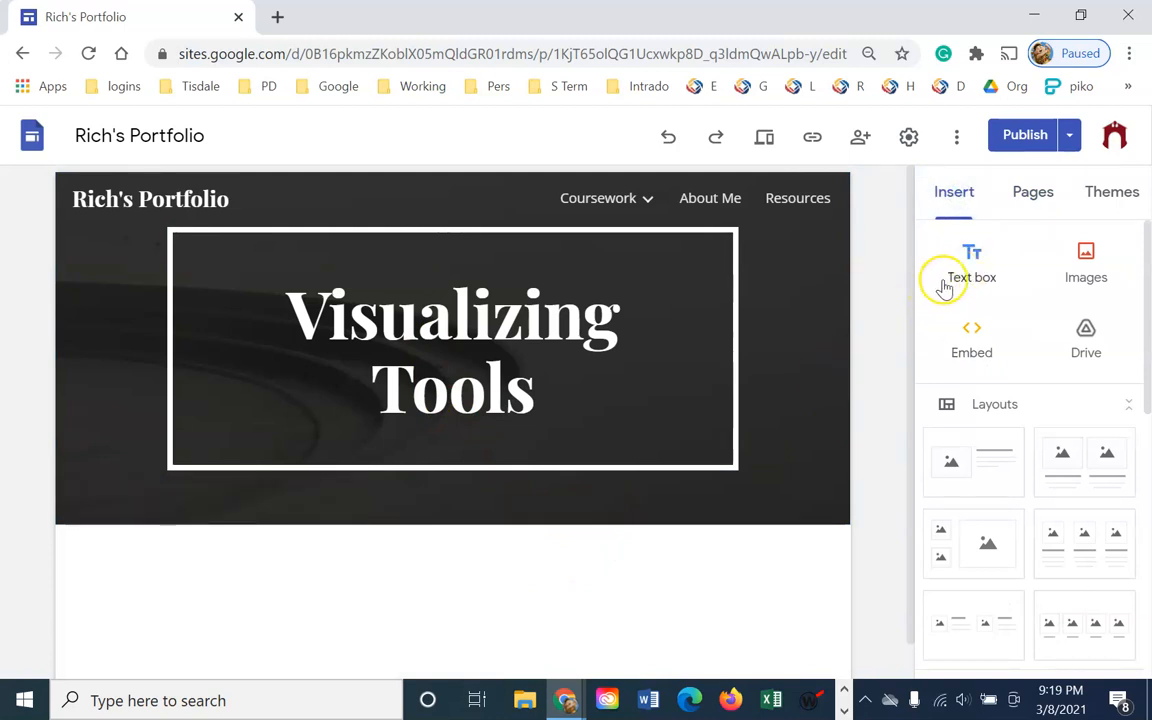
{"action": "left_click", "coordinate": [969, 258]}
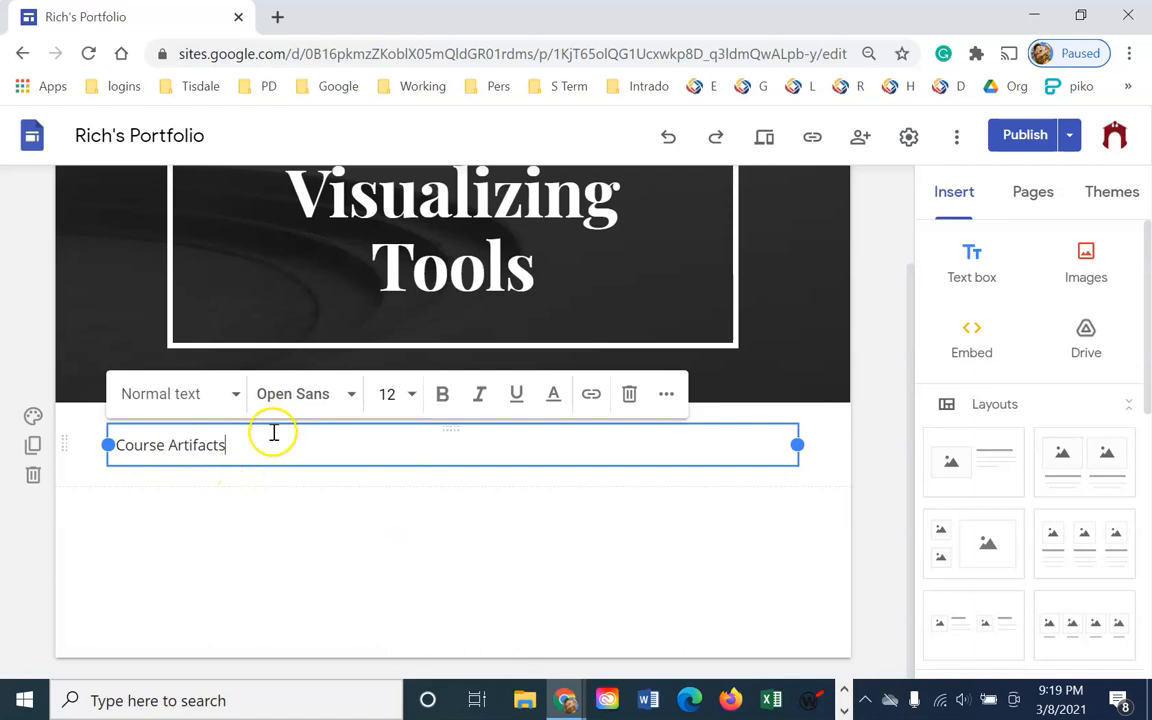
{"action": "left_click_drag", "start_coordinate": [272, 442], "coordinate": [103, 447]}
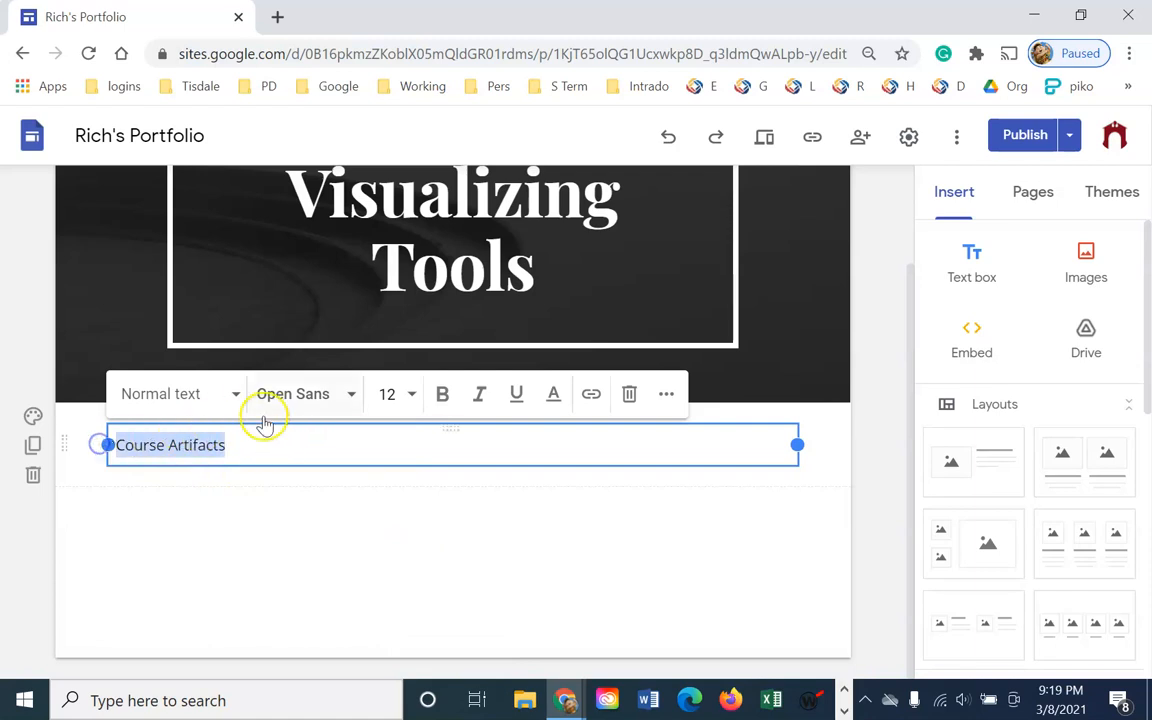
{"action": "left_click", "coordinate": [238, 395]}
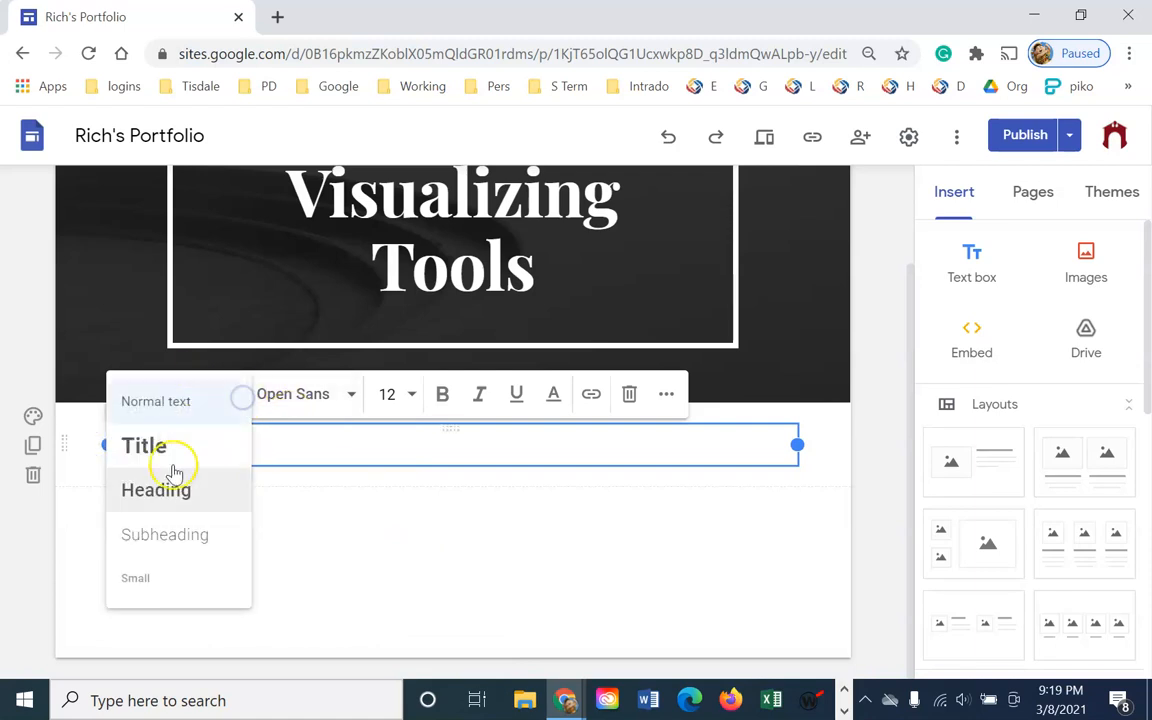
{"action": "left_click", "coordinate": [174, 492]}
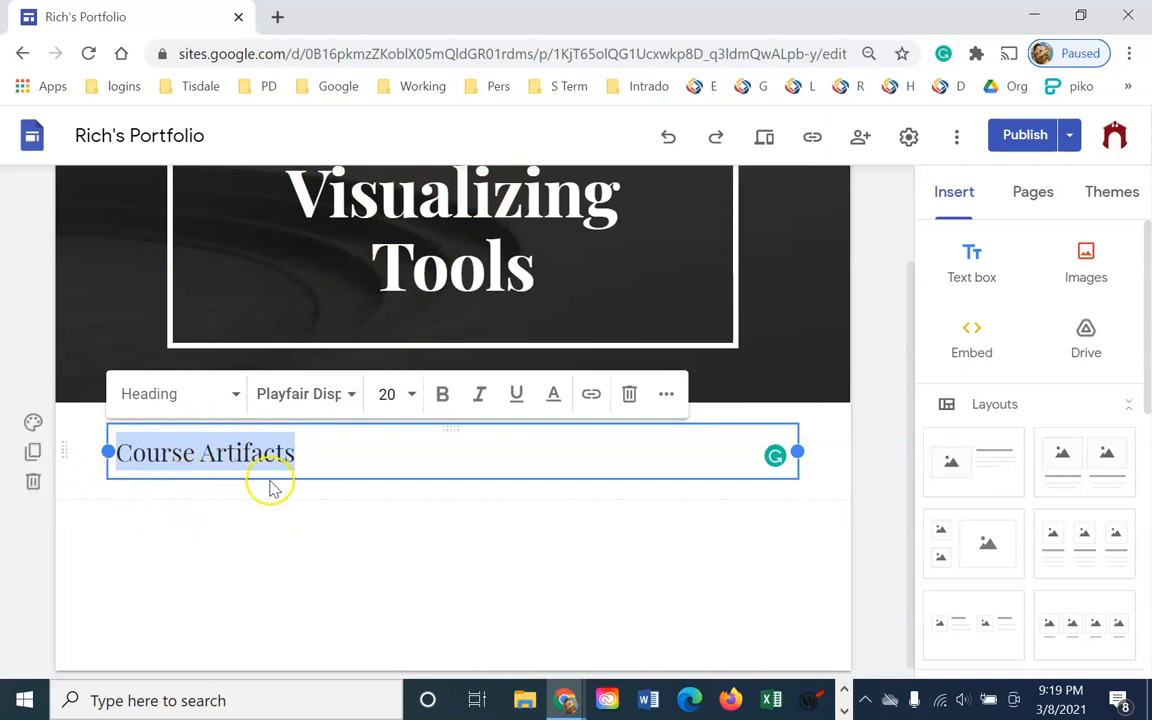
{"action": "left_click", "coordinate": [207, 535]}
- Set the background of the Course Artifacts section to Emphasis 1
{"action": "left_click", "coordinate": [92, 468]}
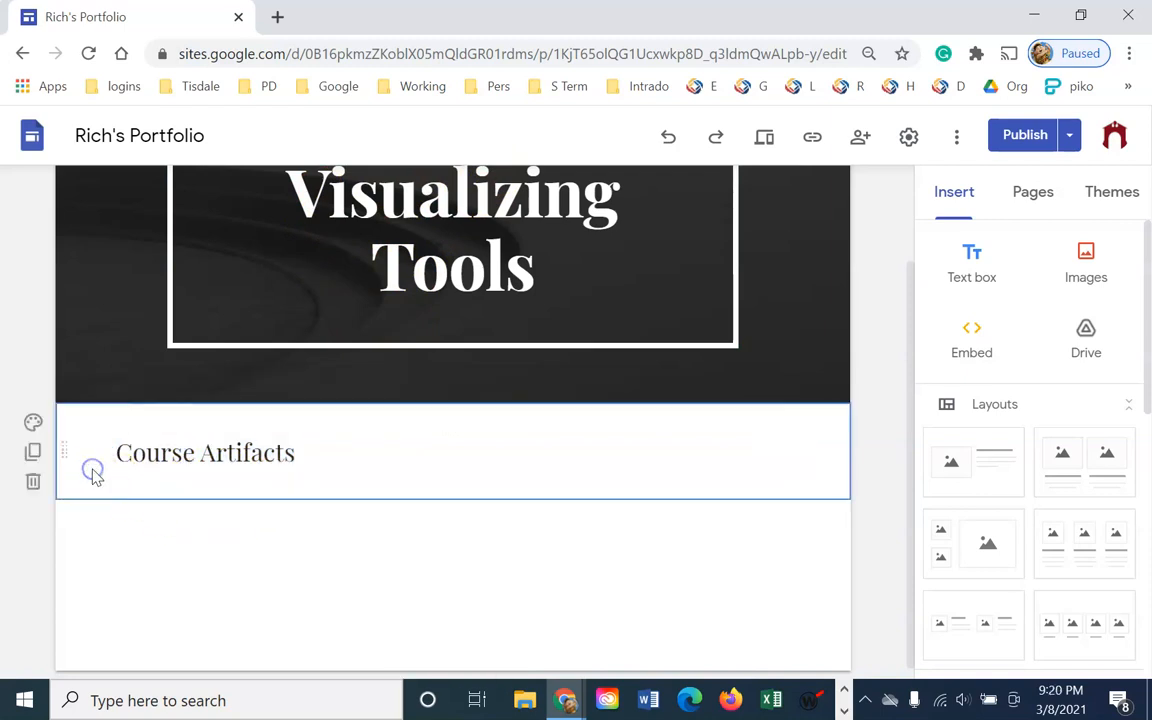
{"action": "left_click", "coordinate": [33, 422]}
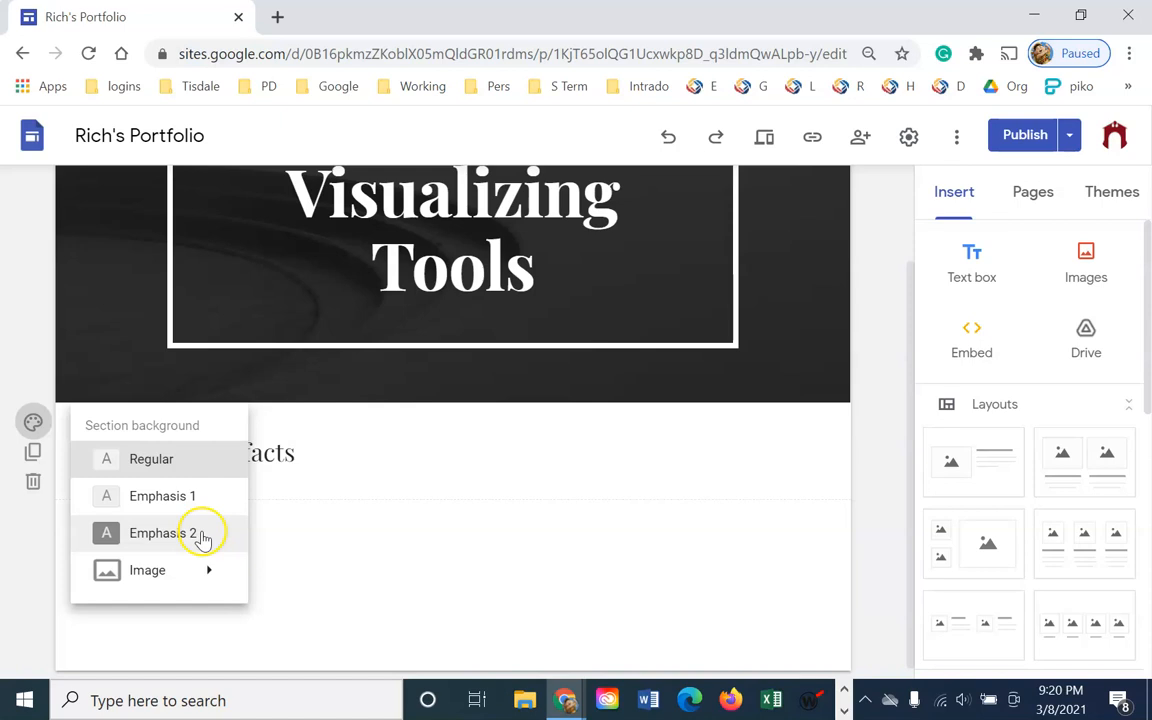
{"action": "left_click", "coordinate": [187, 498]}
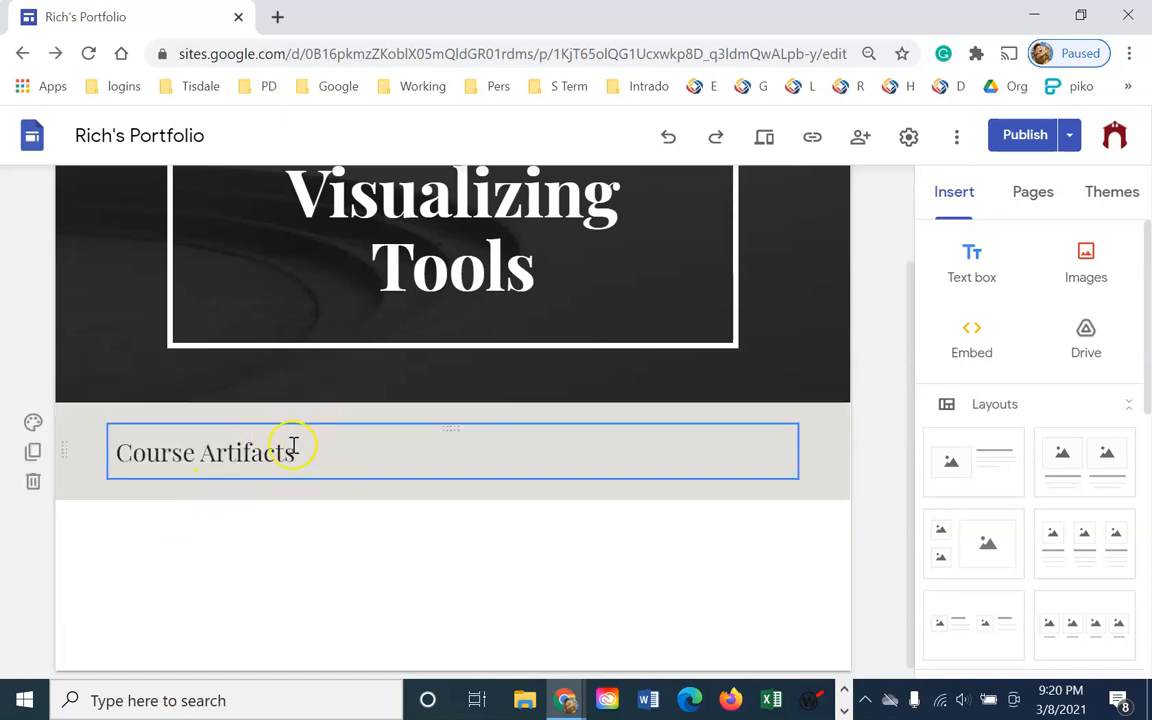
- Try a dark background on the Course Artifacts section and return it to the light Emphasis 1 style
{"action": "left_click", "coordinate": [31, 424]}
{"action": "left_click", "coordinate": [128, 532]}
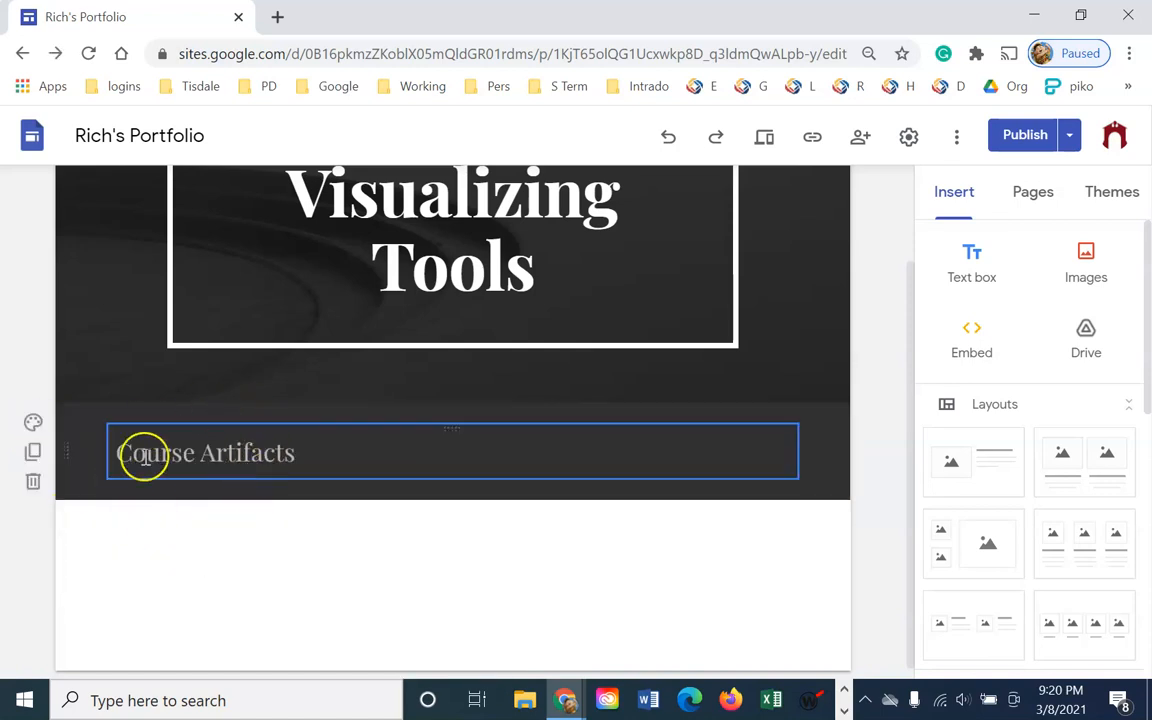
{"action": "left_click", "coordinate": [31, 422]}
{"action": "left_click", "coordinate": [147, 493]}
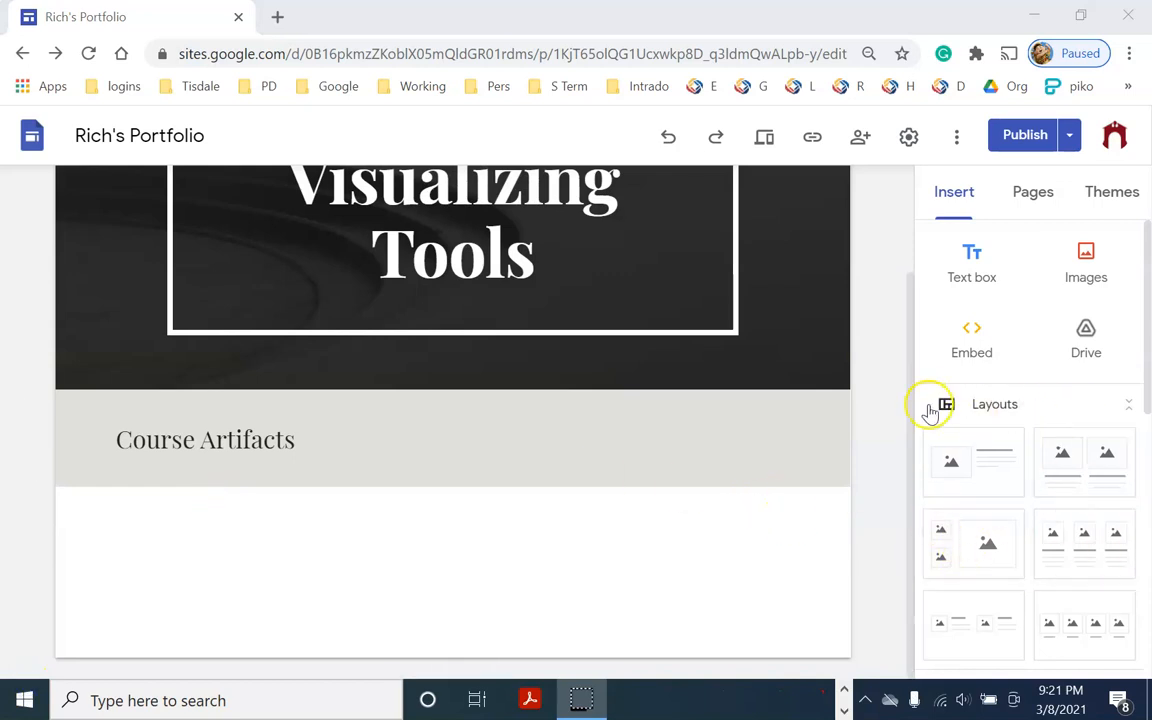
- Insert the two-column layout with an image, heading and caption in each column below the Course Artifacts section
{"action": "scroll", "coordinate": [1120, 450], "scroll_direction": "down", "scroll_amount": 3}
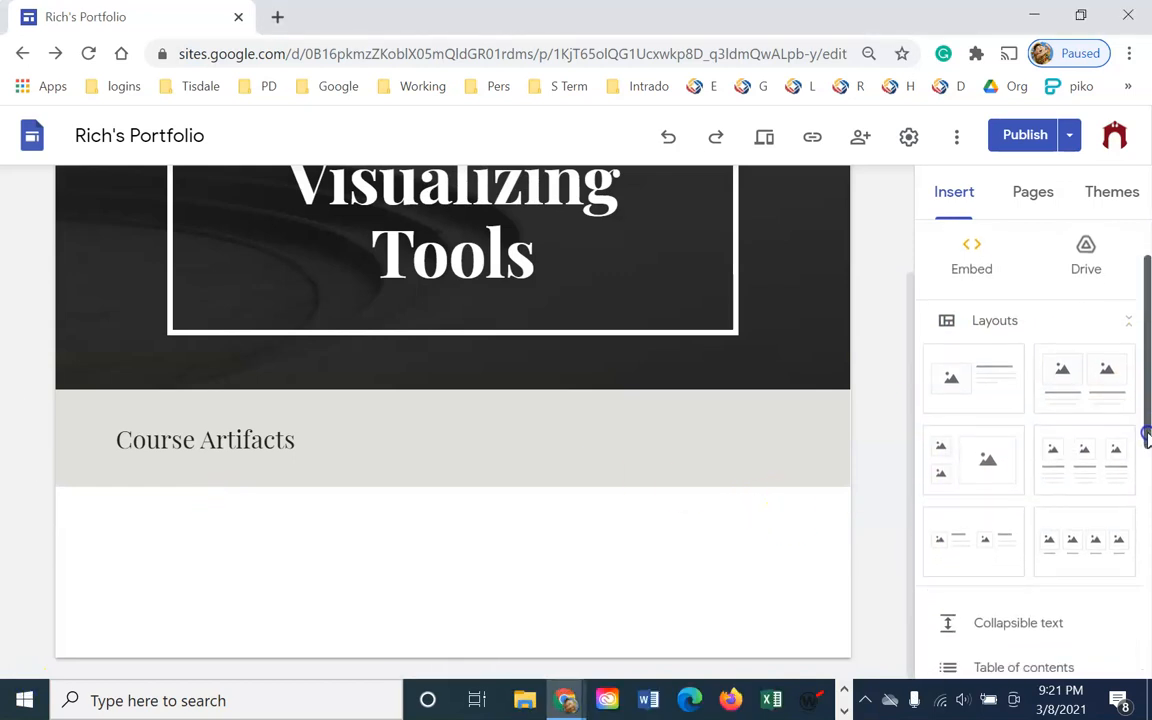
{"action": "scroll", "coordinate": [1090, 540], "scroll_direction": "up", "scroll_amount": 1}
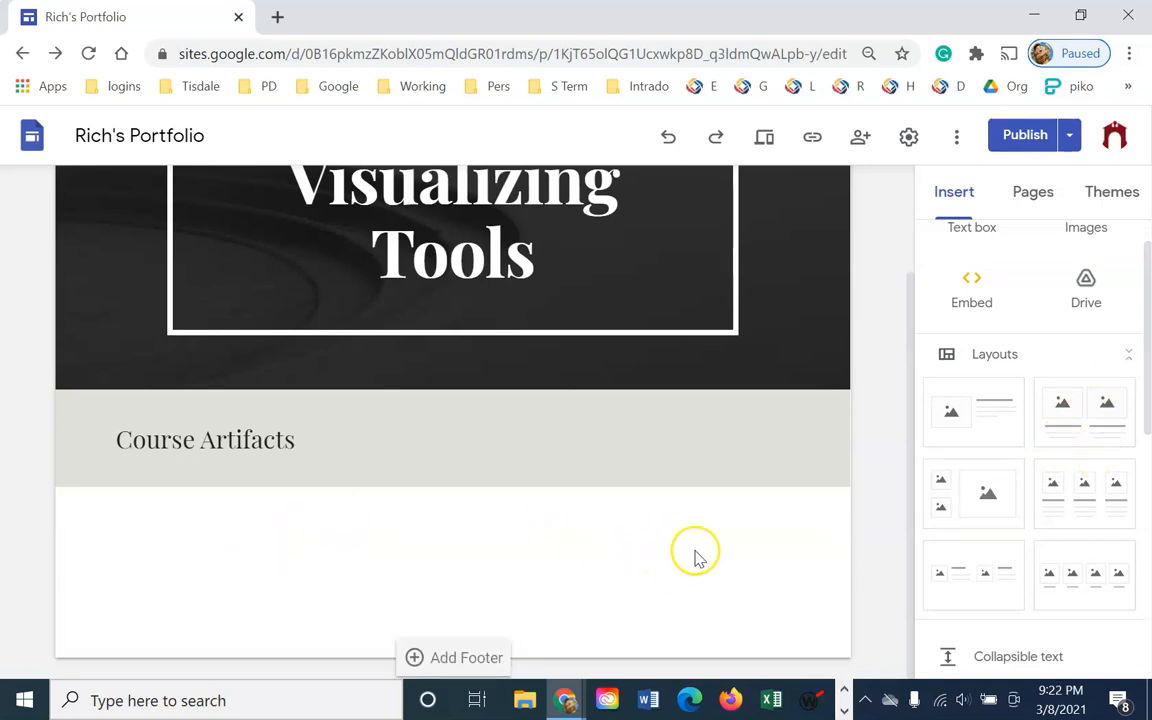
{"action": "left_click", "coordinate": [1080, 411]}
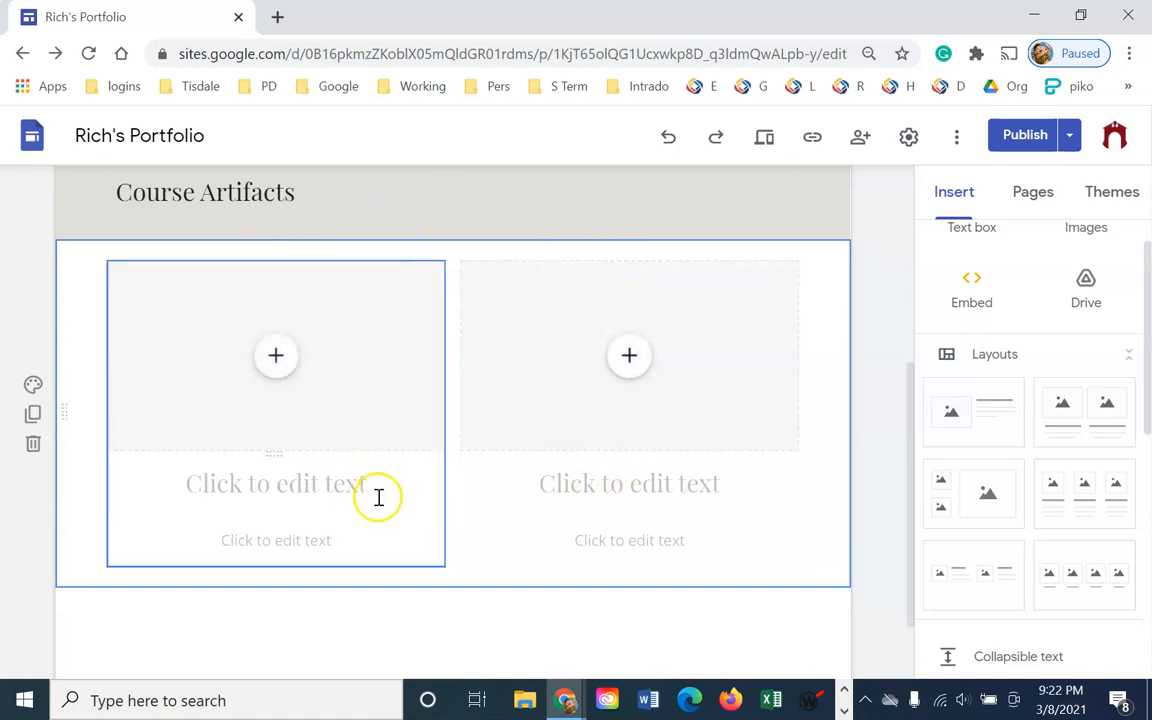
{"action": "left_click", "coordinate": [383, 642]}
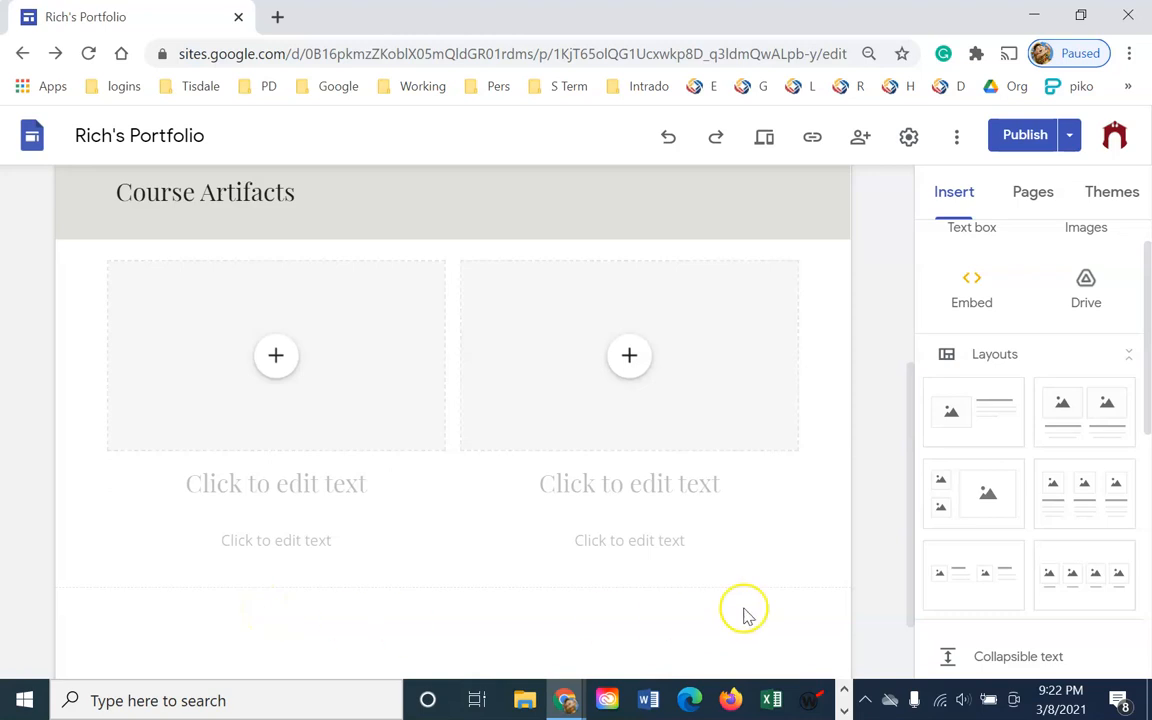
{"action": "scroll", "coordinate": [965, 240], "scroll_direction": "up", "scroll_amount": 1}
{"action": "left_click", "coordinate": [965, 240]}
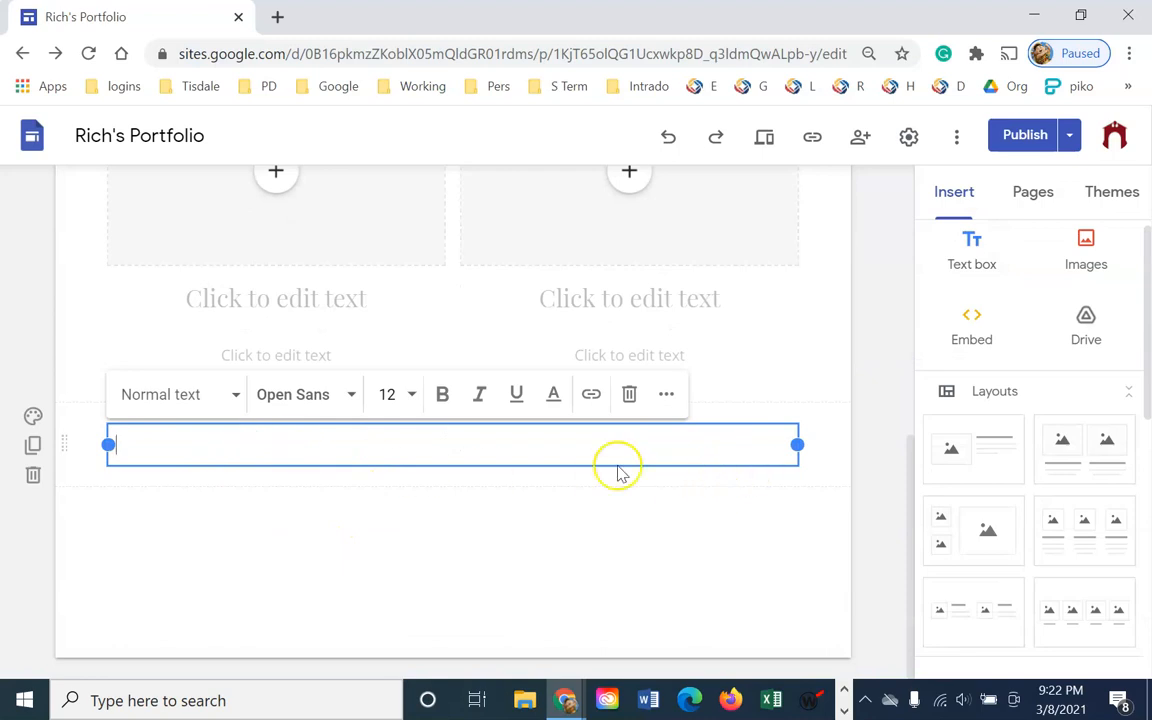
{"action": "scroll", "coordinate": [305, 640], "scroll_direction": "up", "scroll_amount": 3}
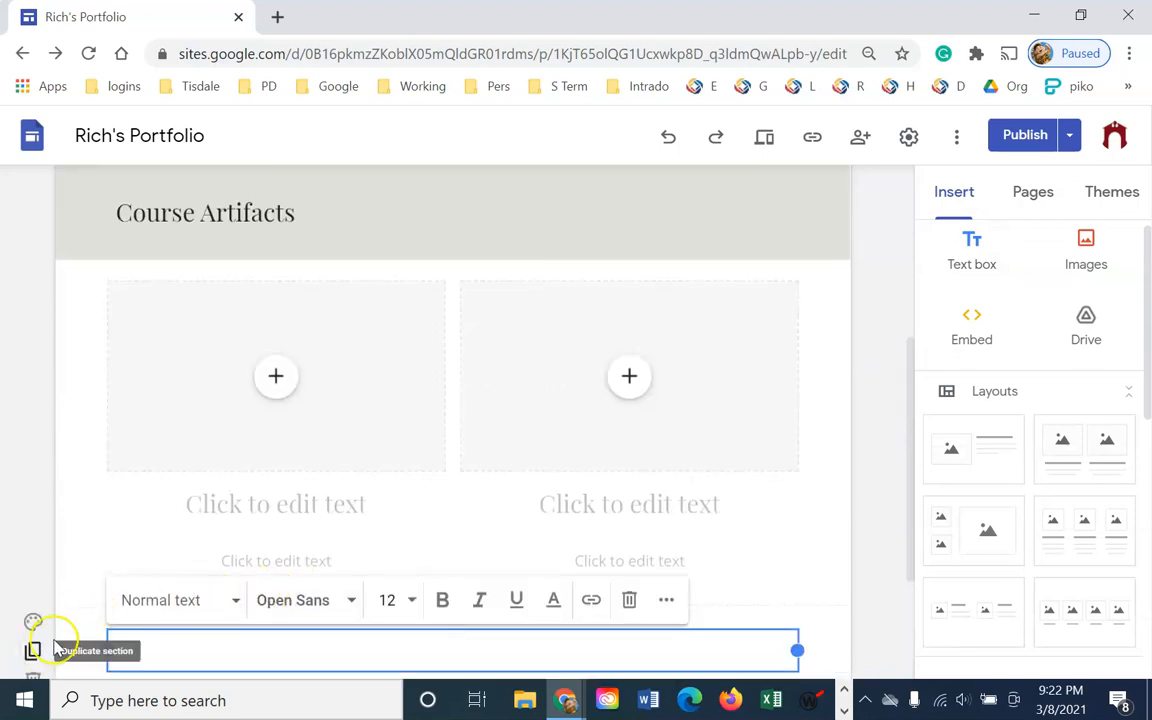
{"action": "scroll", "coordinate": [51, 638], "scroll_direction": "down", "scroll_amount": 1}
{"action": "left_click", "coordinate": [34, 580]}
- Duplicate the Course Artifacts heading section and move the copy below the two-column image layout
{"action": "scroll", "coordinate": [219, 584], "scroll_direction": "up", "scroll_amount": 4}
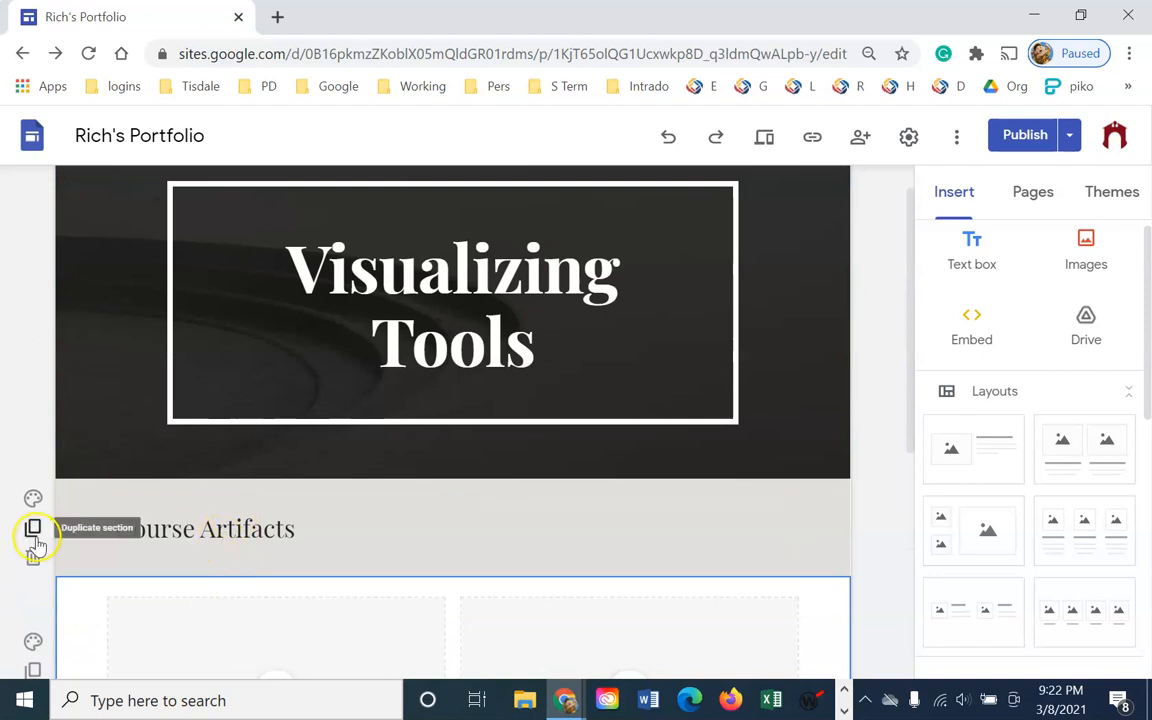
{"action": "left_click", "coordinate": [33, 530]}
{"action": "scroll", "coordinate": [180, 545], "scroll_direction": "down", "scroll_amount": 3}
{"action": "left_click_drag", "start_coordinate": [67, 278], "coordinate": [62, 532]}
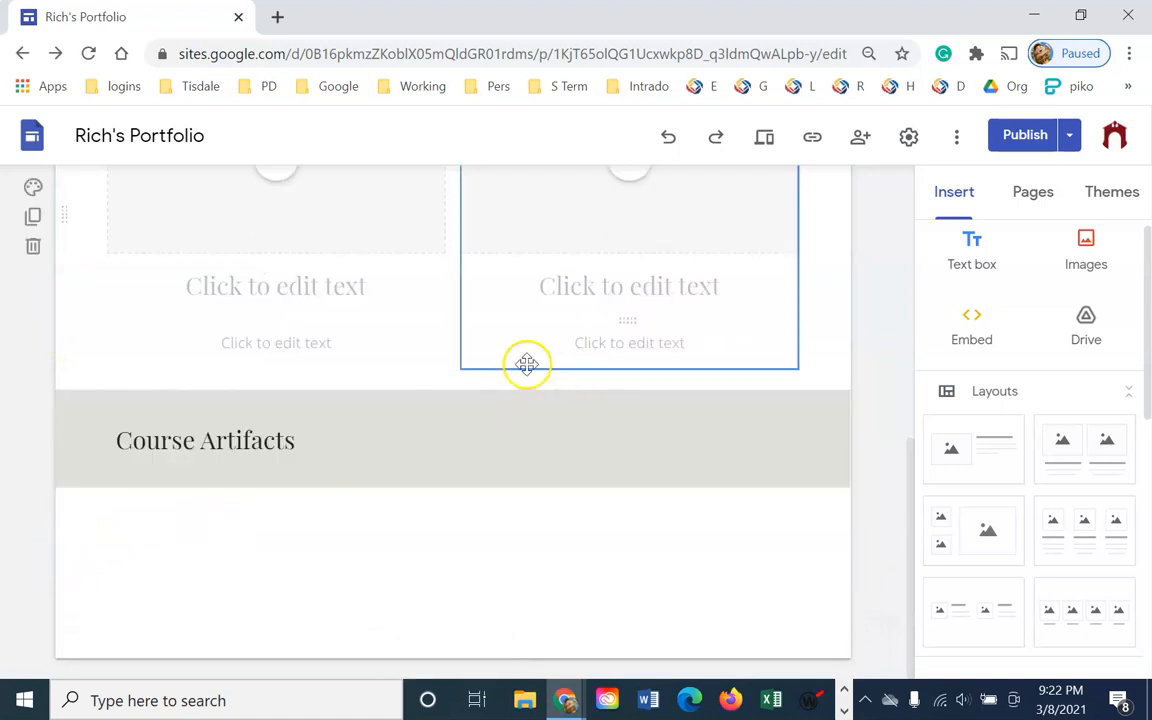
- Replace the text of the duplicated heading below the two-column layout with "Project #1"
{"action": "left_click", "coordinate": [323, 438]}
{"action": "key", "text": "BackSpace"}
{"action": "key", "text": "BackSpace"}
{"action": "key", "text": "BackSpace"}
{"action": "key", "text": "BackSpace"}
{"action": "key", "text": "BackSpace"}
{"action": "key", "text": "BackSpace"}
{"action": "key", "text": "BackSpace"}
{"action": "key", "text": "BackSpace"}
{"action": "key", "text": "BackSpace"}
{"action": "key", "text": "BackSpace"}
{"action": "key", "text": "BackSpace"}
{"action": "key", "text": "BackSpace"}
{"action": "key", "text": "BackSpace"}
{"action": "key", "text": "BackSpace"}
{"action": "key", "text": "BackSpace"}
{"action": "key", "text": "BackSpace"}
{"action": "type", "text": "Proje"}
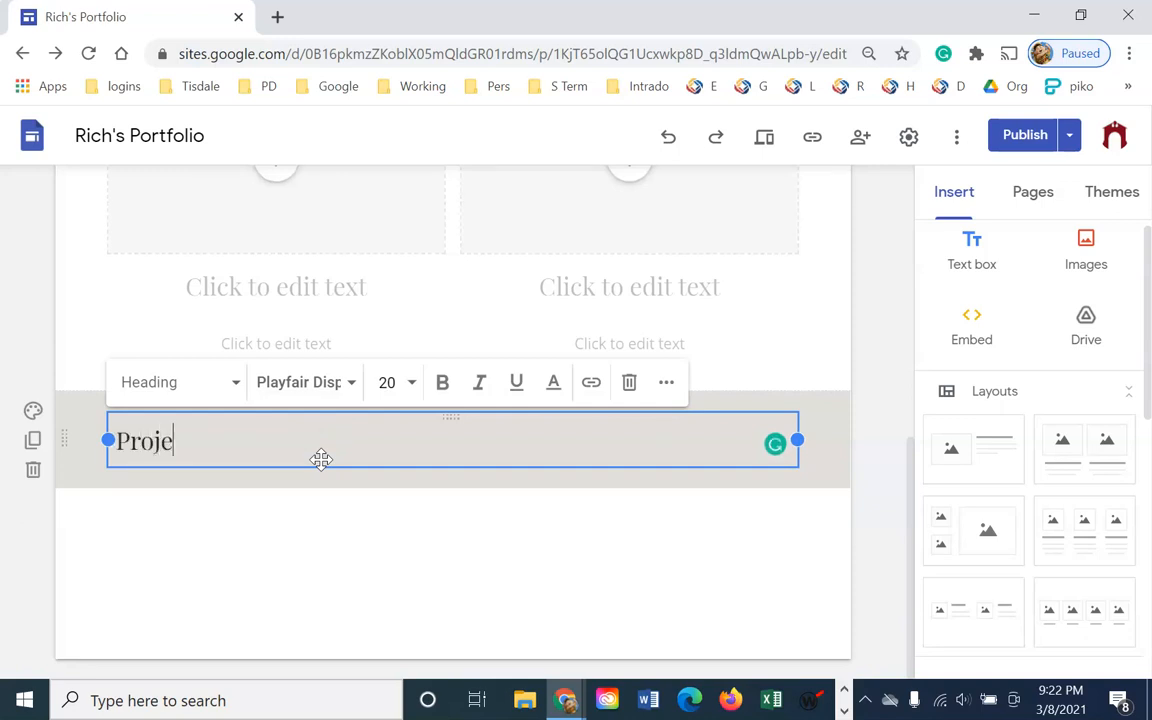
{"action": "type", "text": "ct #1"}
{"action": "left_click", "coordinate": [321, 460]}
{"action": "left_click", "coordinate": [244, 441]}
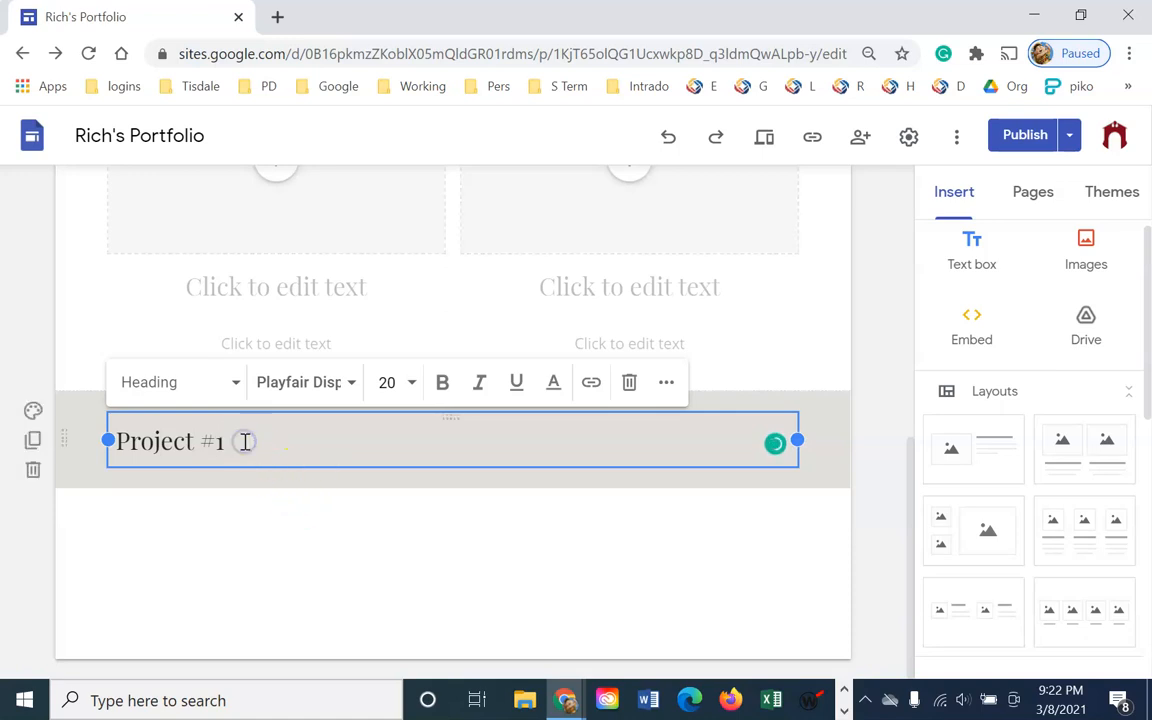
{"action": "left_click", "coordinate": [139, 443]}
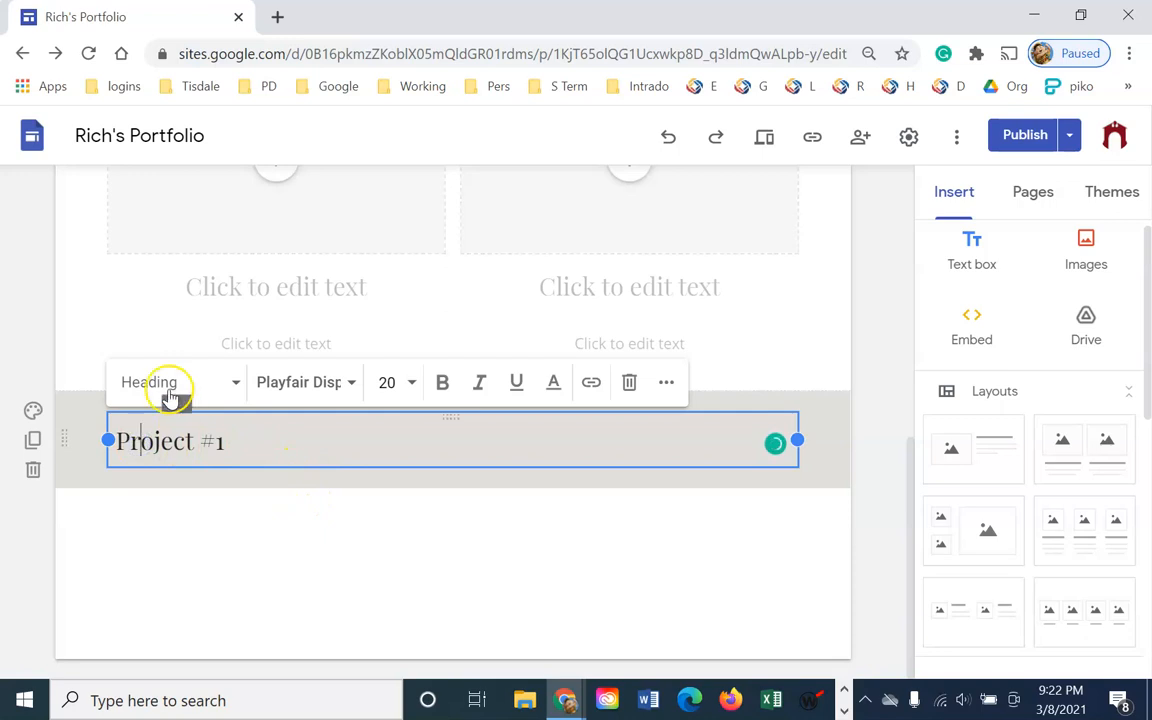
{"action": "scroll", "coordinate": [257, 404], "scroll_direction": "up", "scroll_amount": 2}
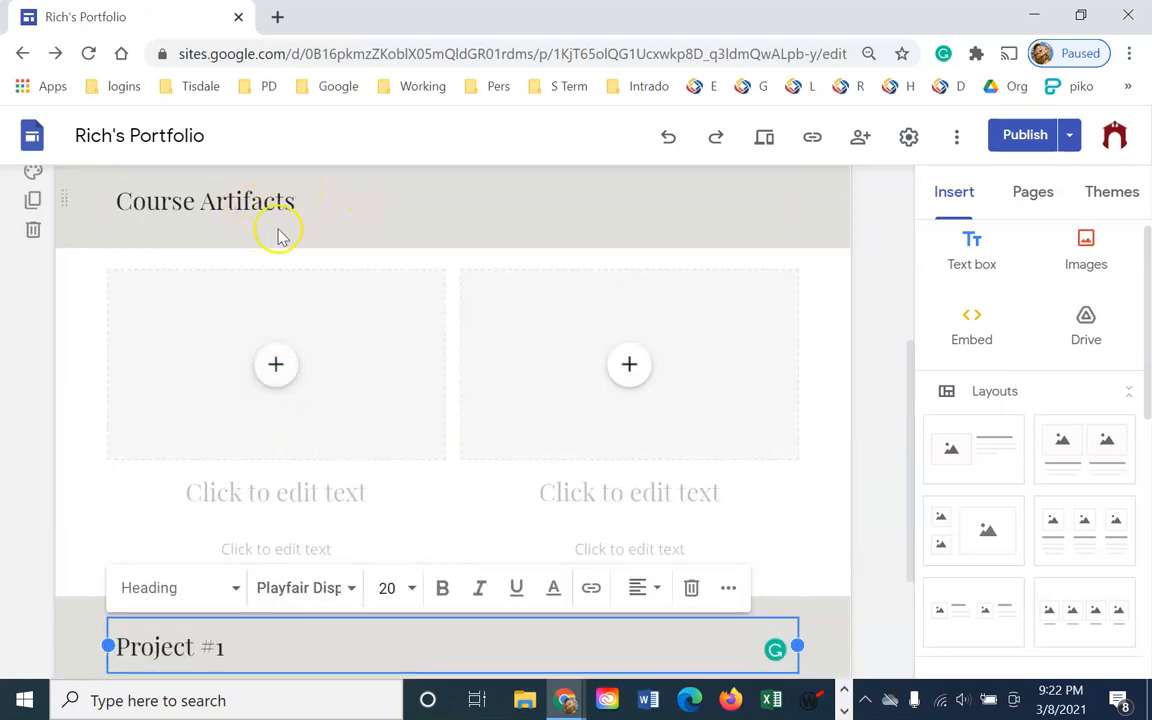
{"action": "scroll", "coordinate": [229, 527], "scroll_direction": "down", "scroll_amount": 2}
{"action": "left_click", "coordinate": [162, 441]}
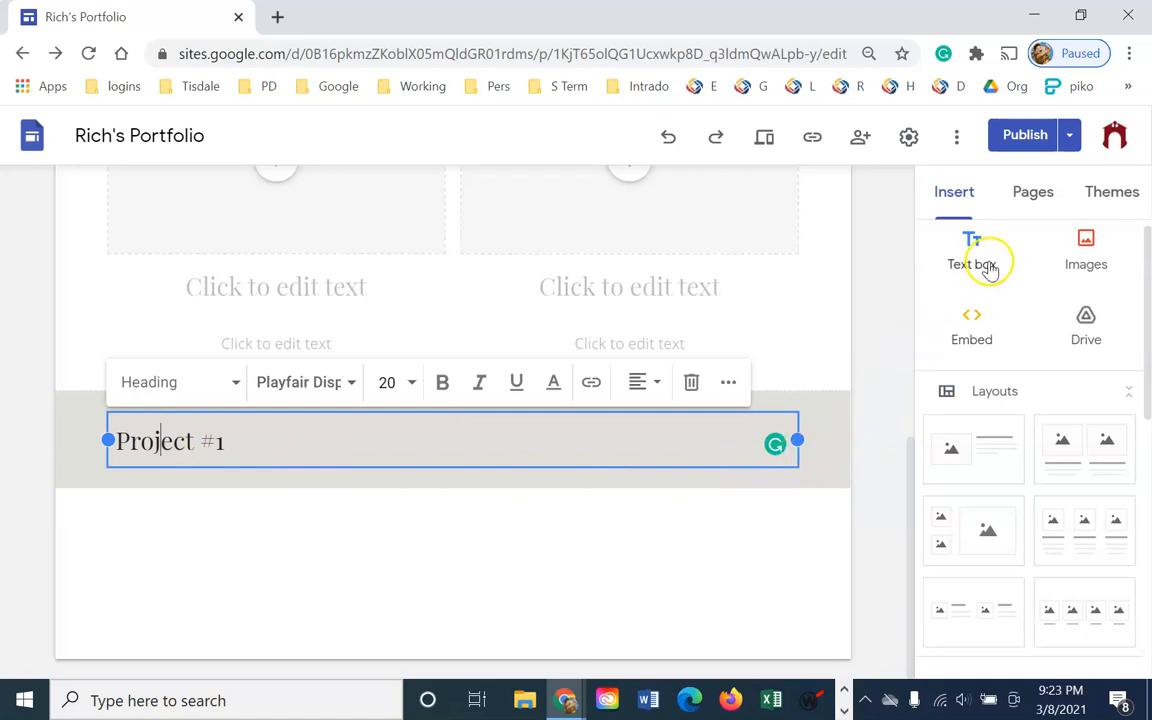
{"action": "left_click_drag", "start_coordinate": [228, 441], "coordinate": [128, 440]}
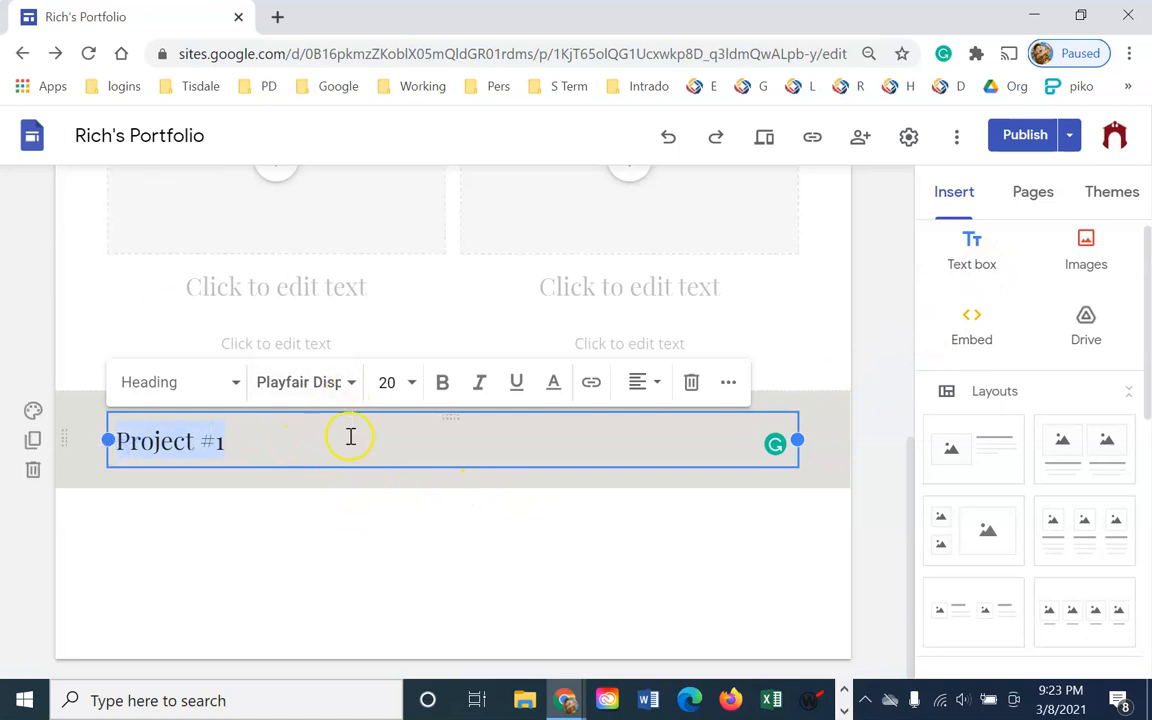
{"action": "left_click", "coordinate": [410, 550]}
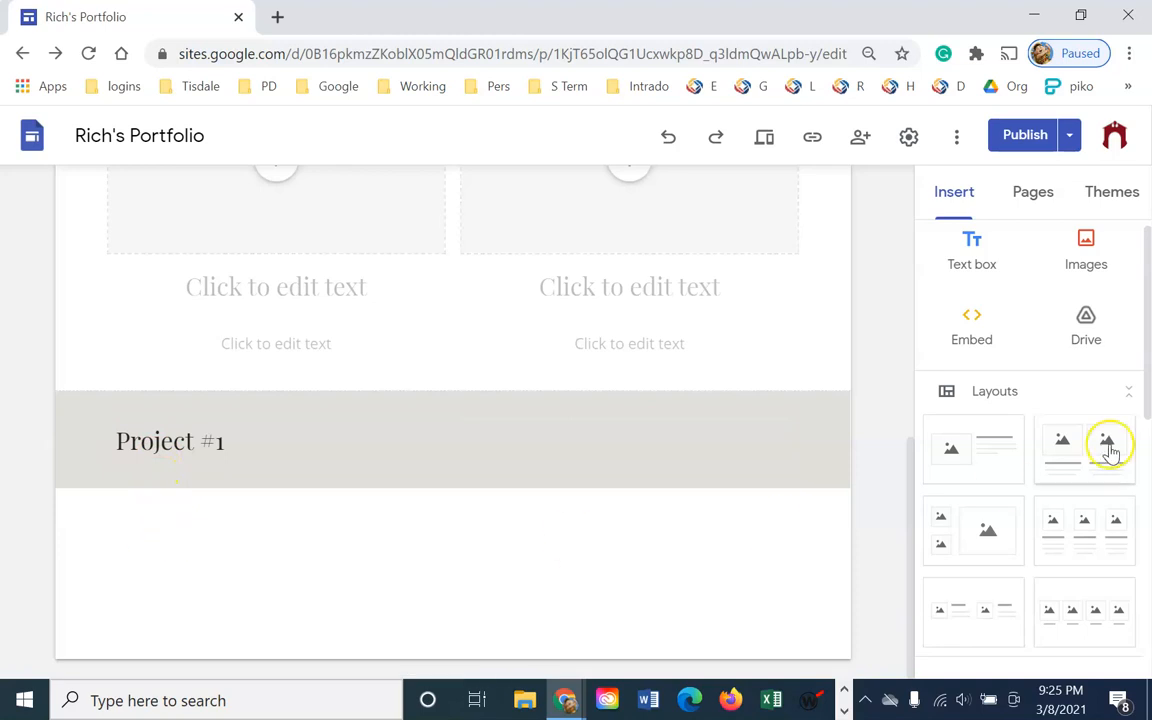
- Insert a text box reading "Using a Split Screen" below the Project #1 section and give it the Subheading style
{"action": "left_click", "coordinate": [984, 264]}
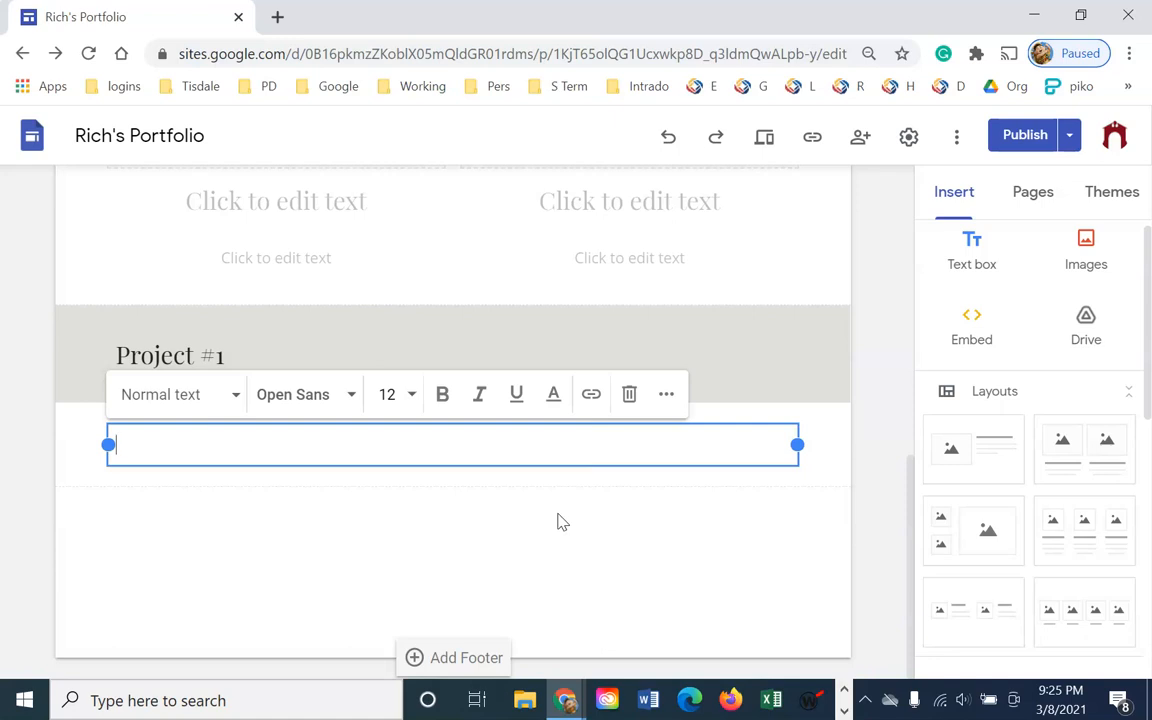
{"action": "type", "text": "Using a Split Screen"}
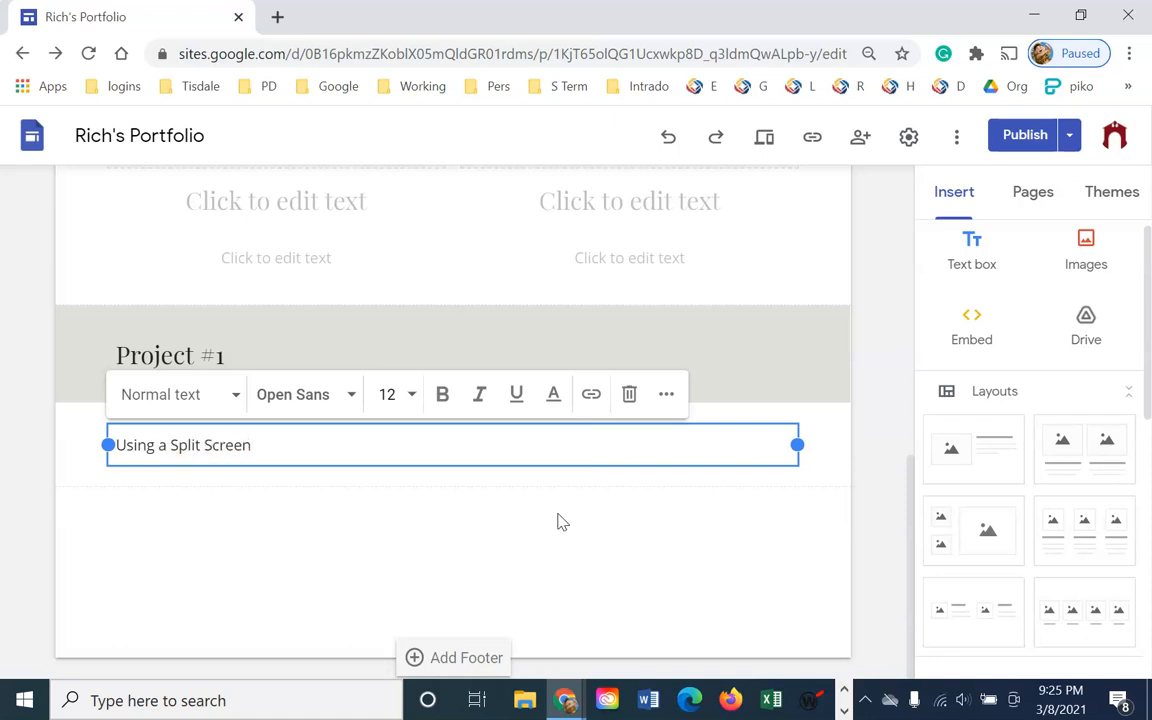
{"action": "key", "text": "ctrl+a"}
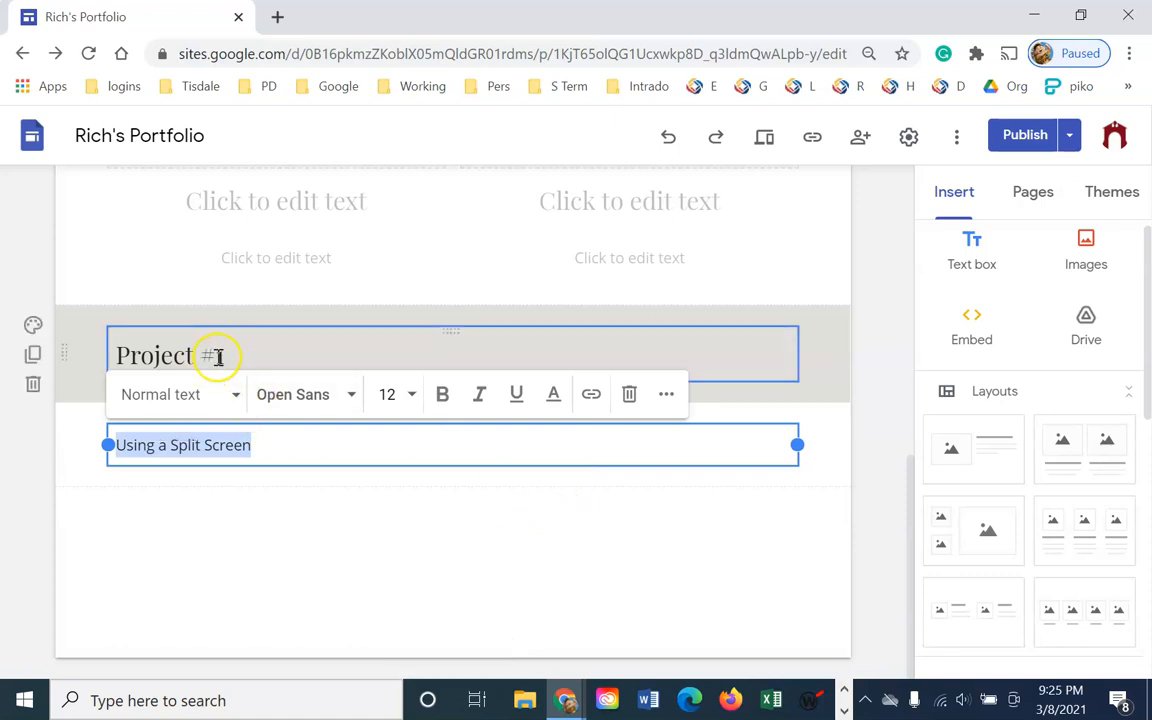
{"action": "left_click", "coordinate": [236, 394]}
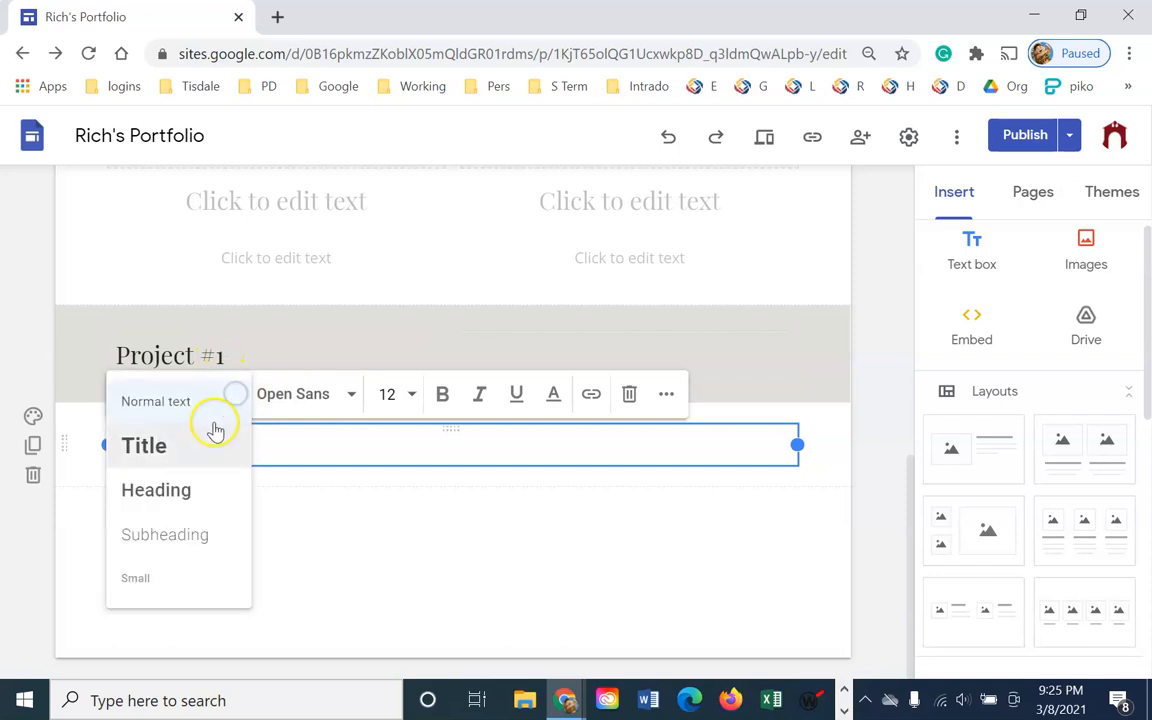
{"action": "left_click", "coordinate": [183, 540]}
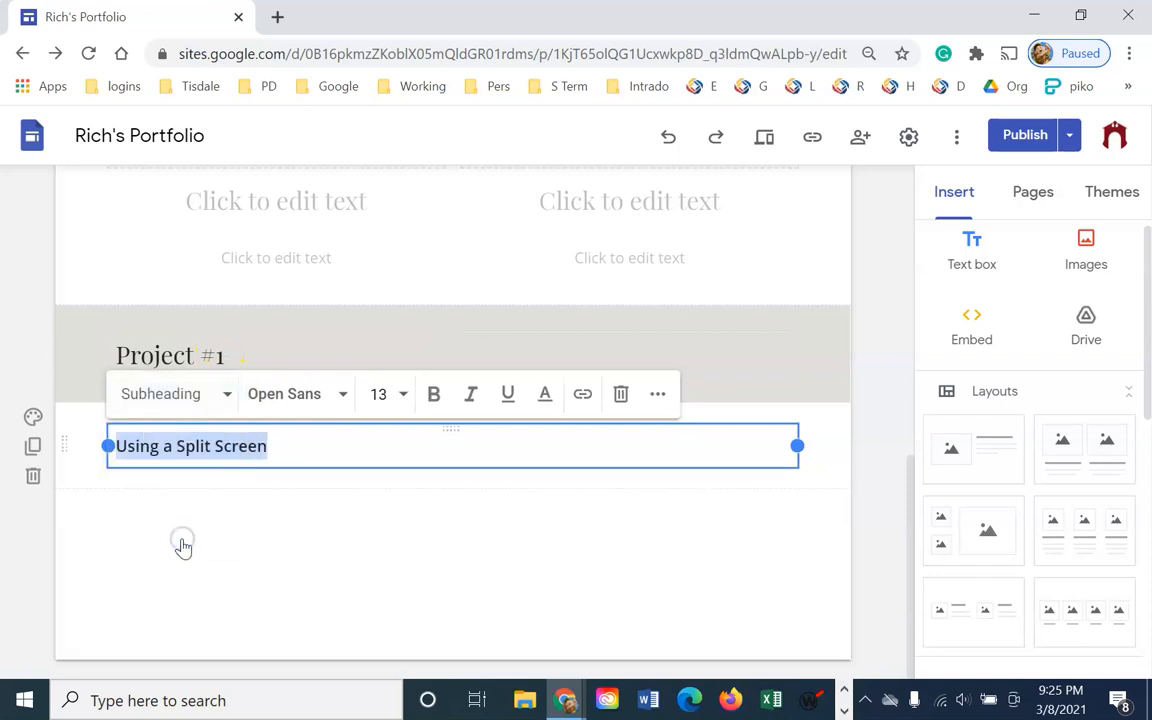
{"action": "left_click", "coordinate": [183, 543]}
- Insert the three-column layout with image, heading and caption placeholders below the Using a Split Screen subheading
{"action": "scroll", "coordinate": [183, 543], "scroll_direction": "up", "scroll_amount": 1}
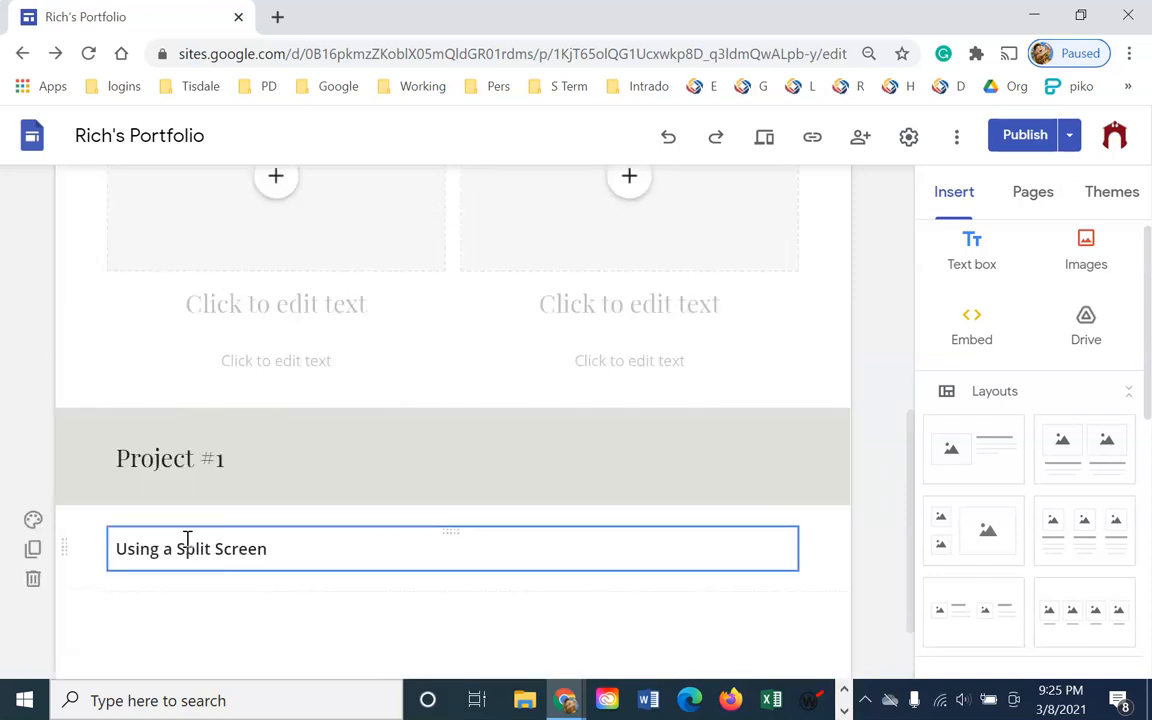
{"action": "scroll", "coordinate": [314, 391], "scroll_direction": "up", "scroll_amount": 3}
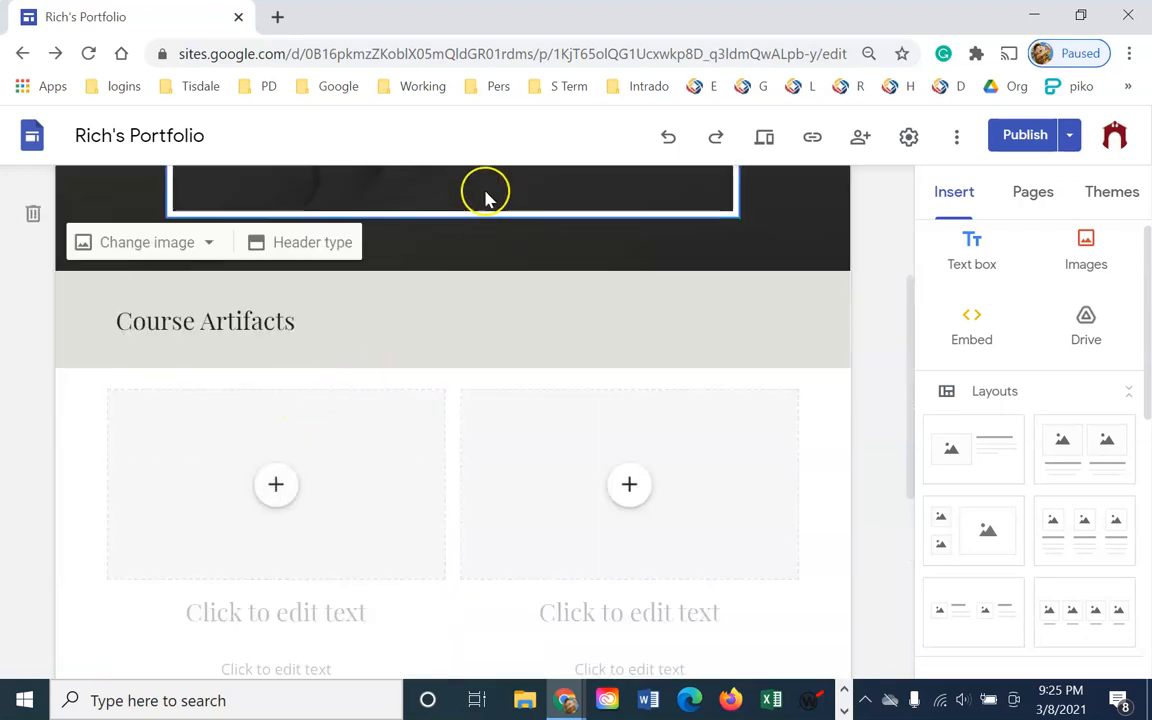
{"action": "scroll", "coordinate": [340, 480], "scroll_direction": "down", "scroll_amount": 2}
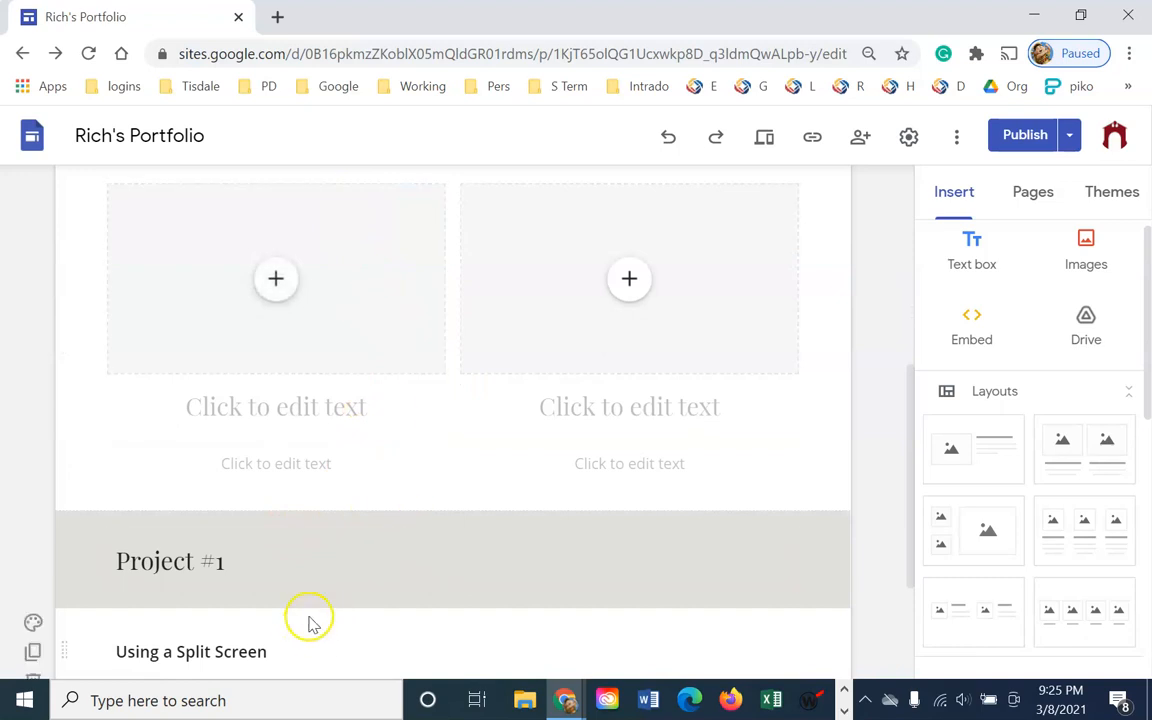
{"action": "scroll", "coordinate": [378, 655], "scroll_direction": "down", "scroll_amount": 1}
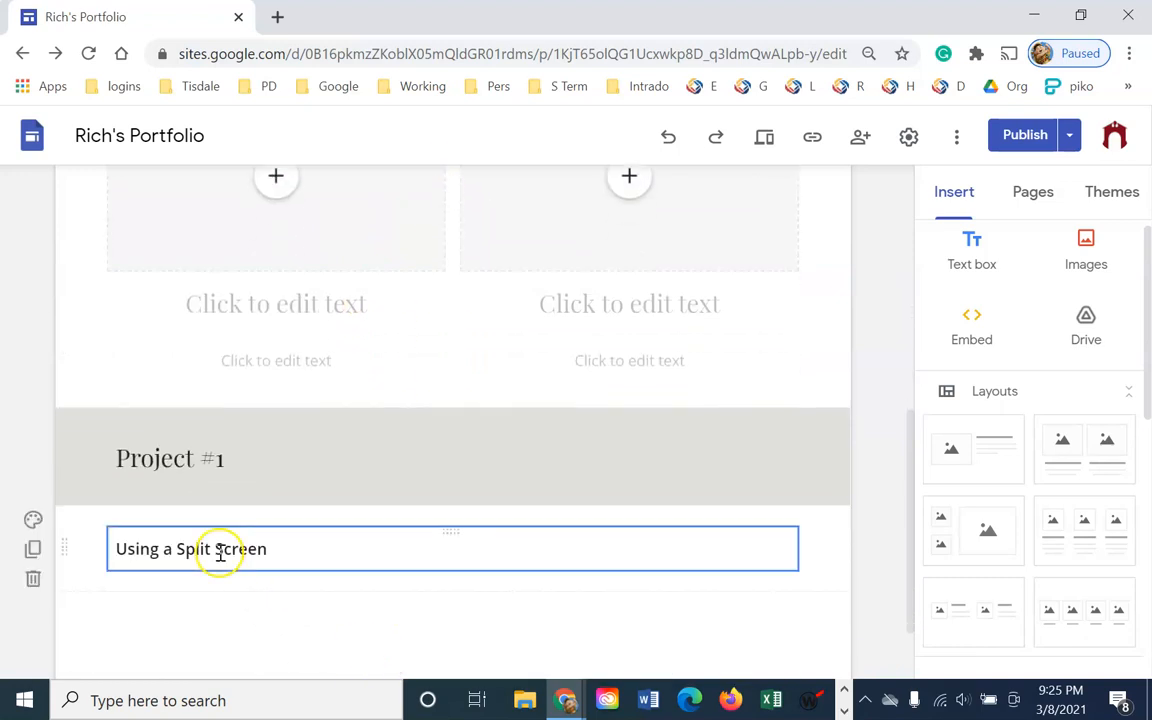
{"action": "scroll", "coordinate": [242, 548], "scroll_direction": "down", "scroll_amount": 1}
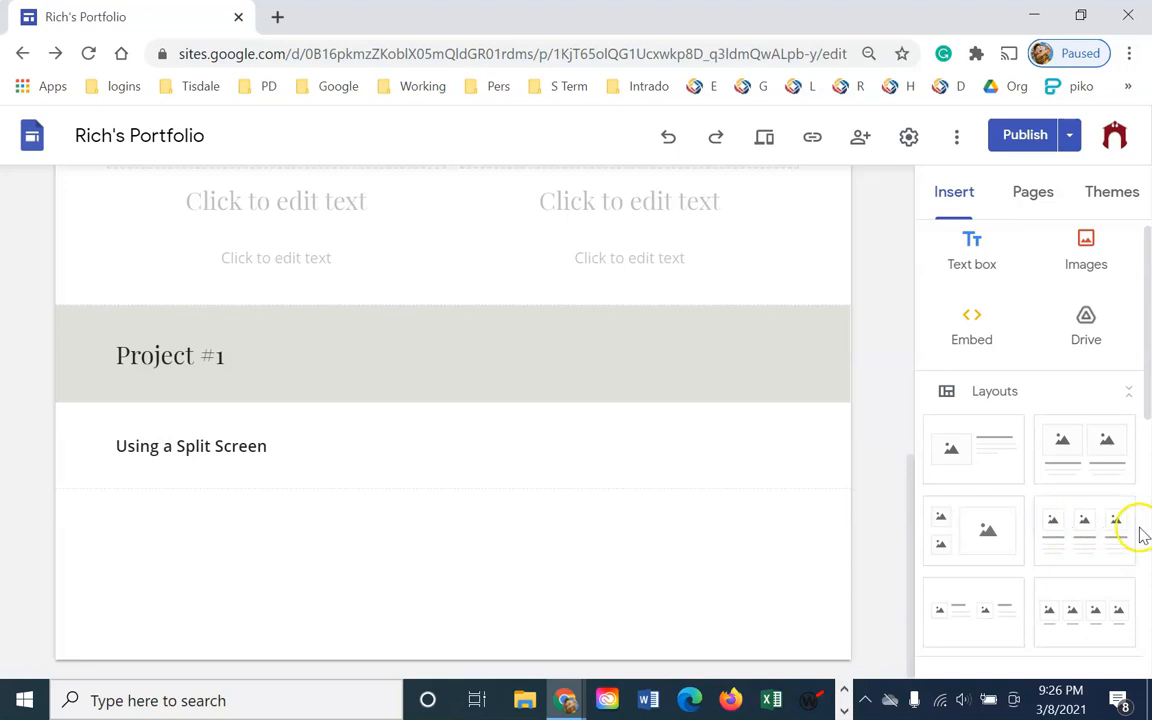
{"action": "left_click", "coordinate": [1086, 535]}
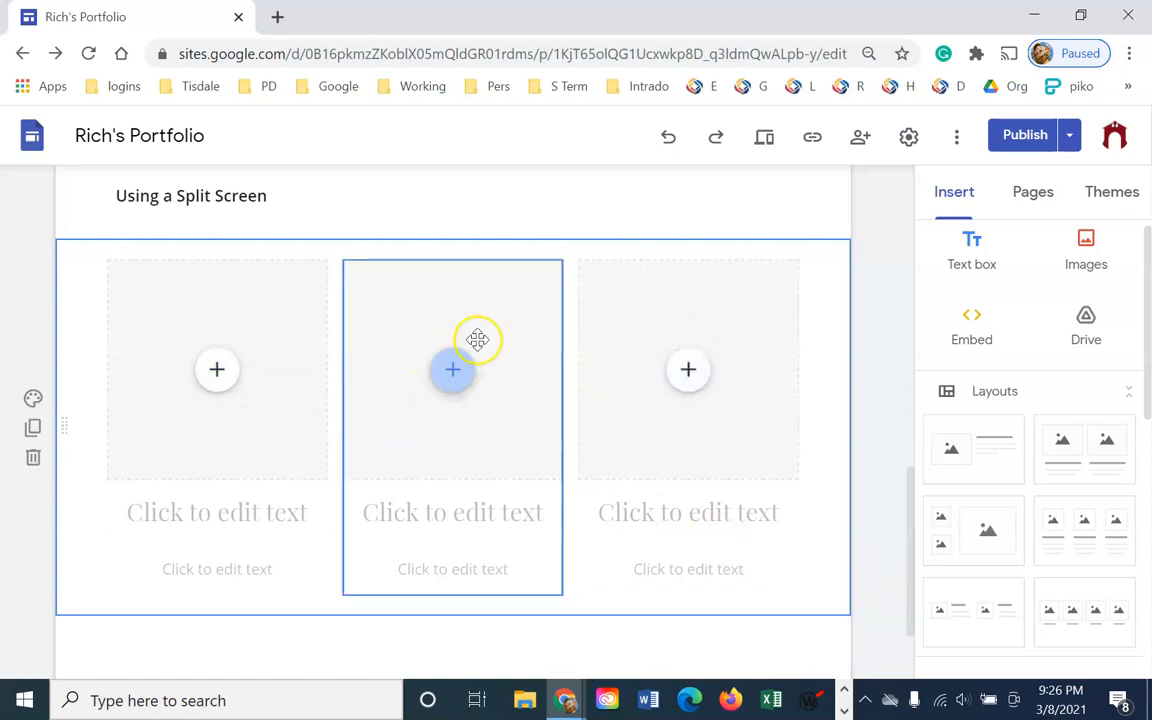
{"action": "left_click", "coordinate": [231, 516]}
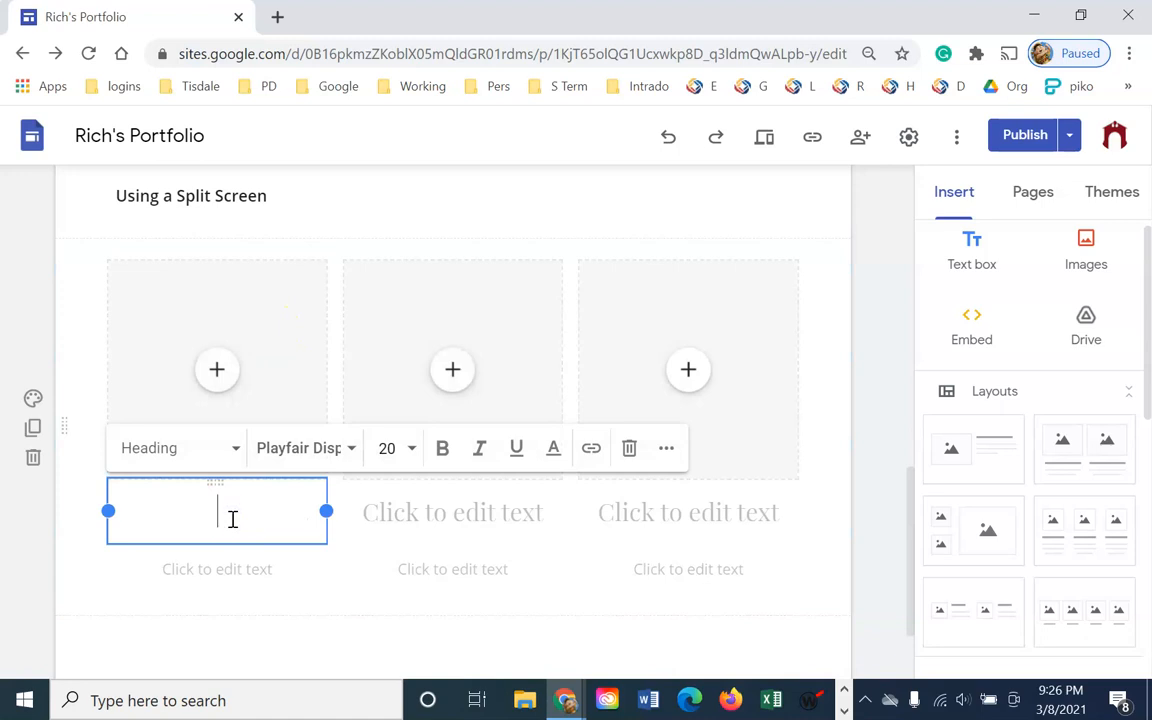
{"action": "left_click", "coordinate": [222, 566]}
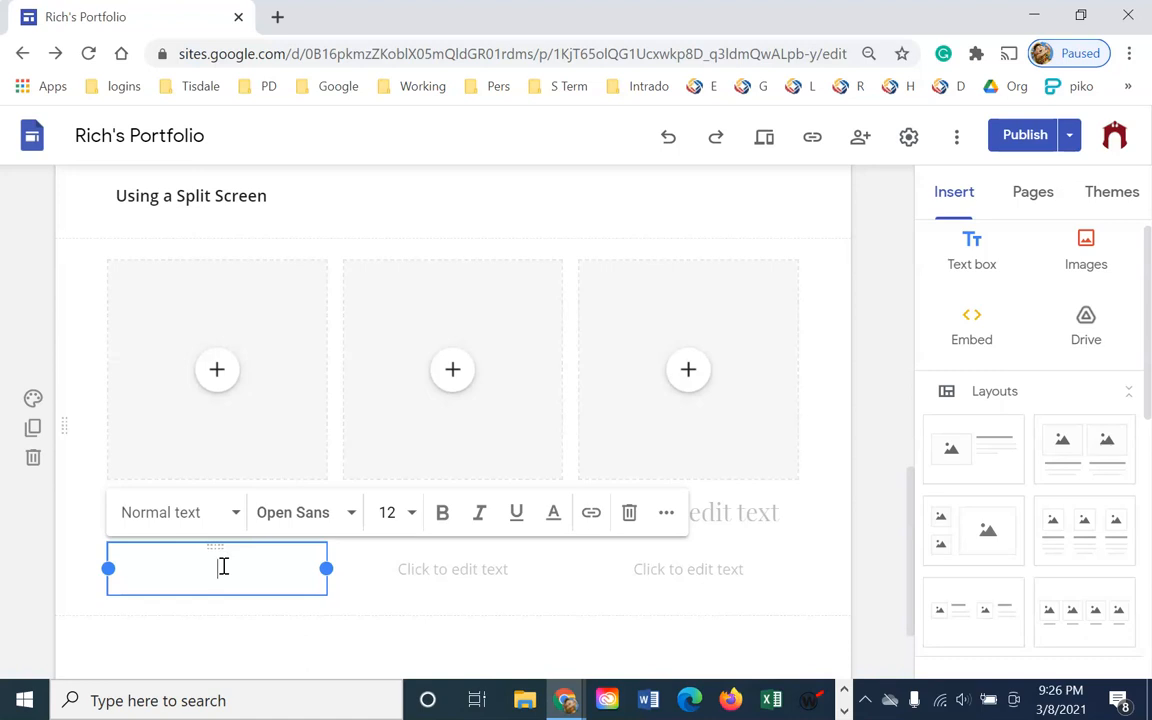
- Fill the first image placeholder with the Project #1 lesson plan document from the 01-Vis_Tools > week_06 Drive folder
{"action": "left_click", "coordinate": [219, 371]}
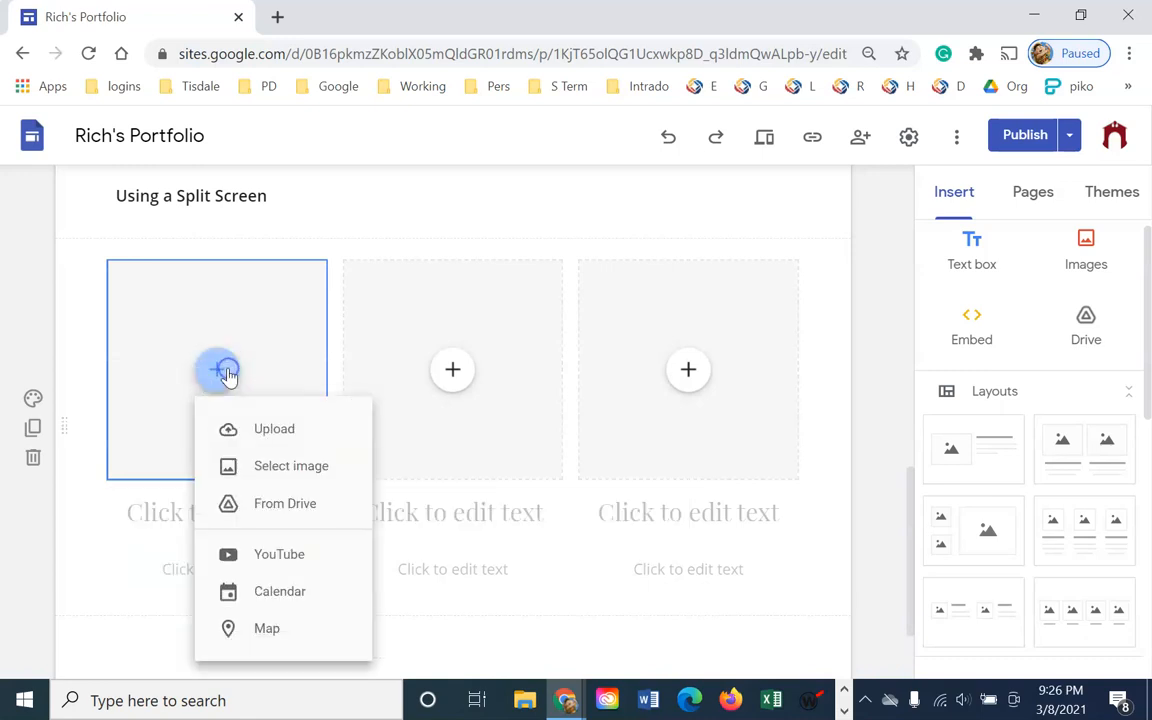
{"action": "left_click", "coordinate": [275, 504]}
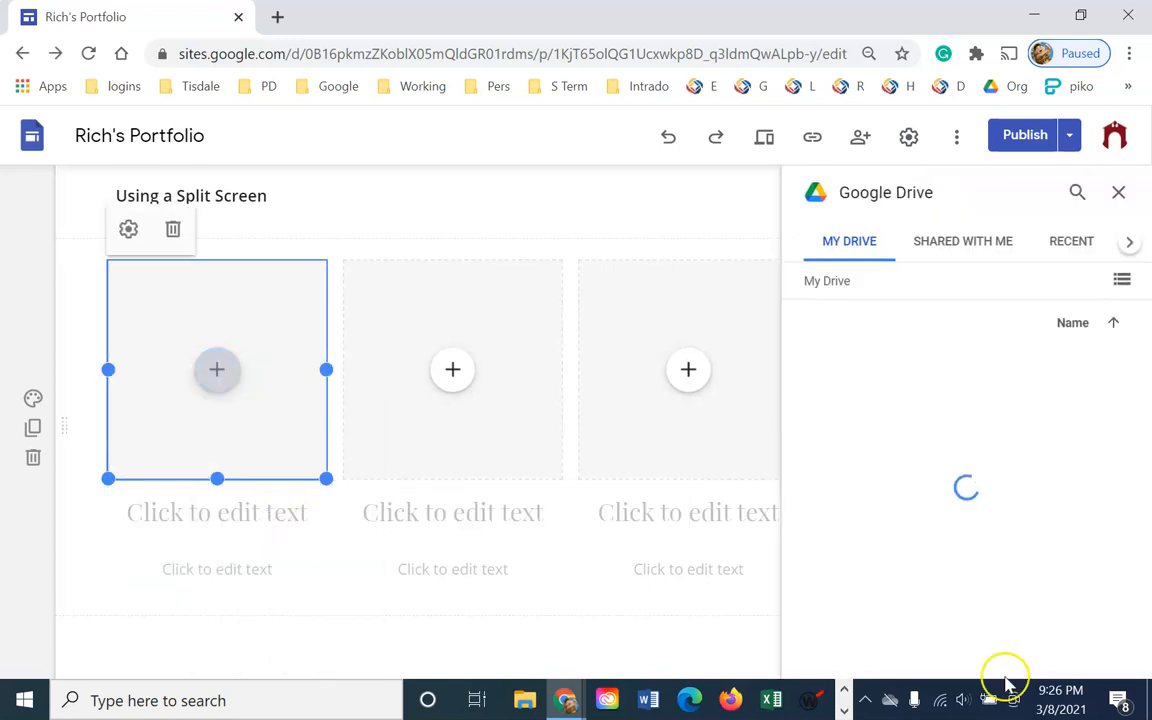
{"action": "left_click", "coordinate": [1071, 241]}
{"action": "scroll", "coordinate": [855, 598], "scroll_direction": "down", "scroll_amount": 10}
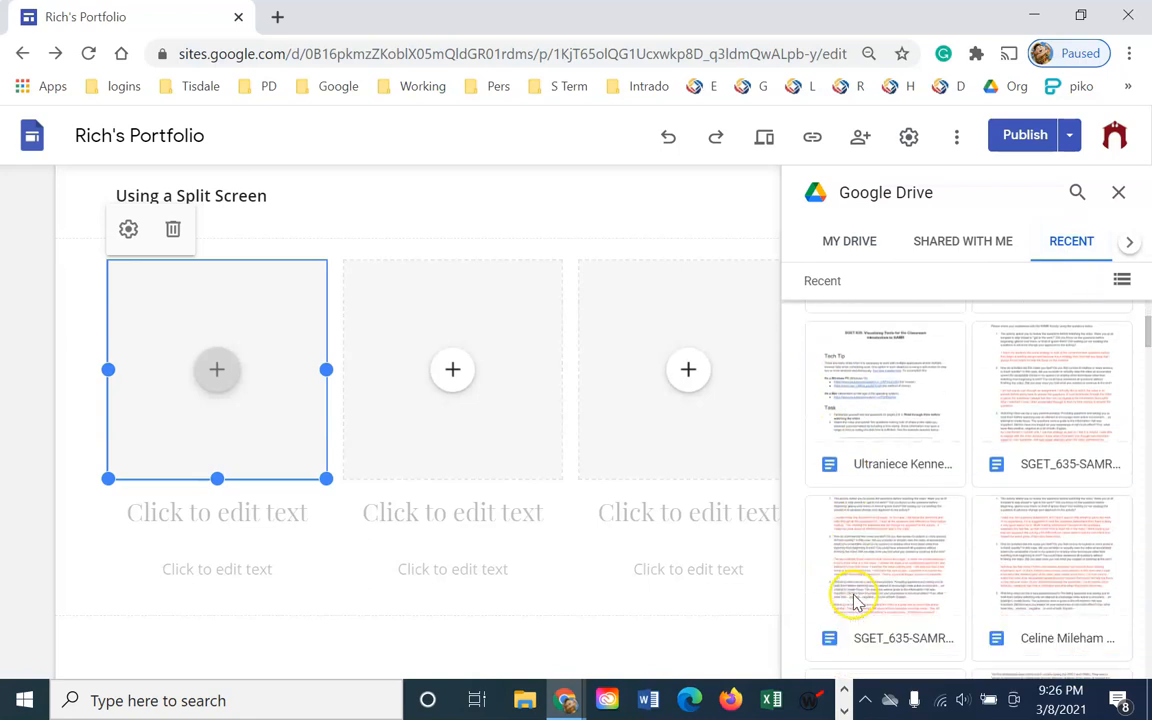
{"action": "scroll", "coordinate": [861, 602], "scroll_direction": "down", "scroll_amount": 1}
{"action": "scroll", "coordinate": [877, 555], "scroll_direction": "up", "scroll_amount": 5}
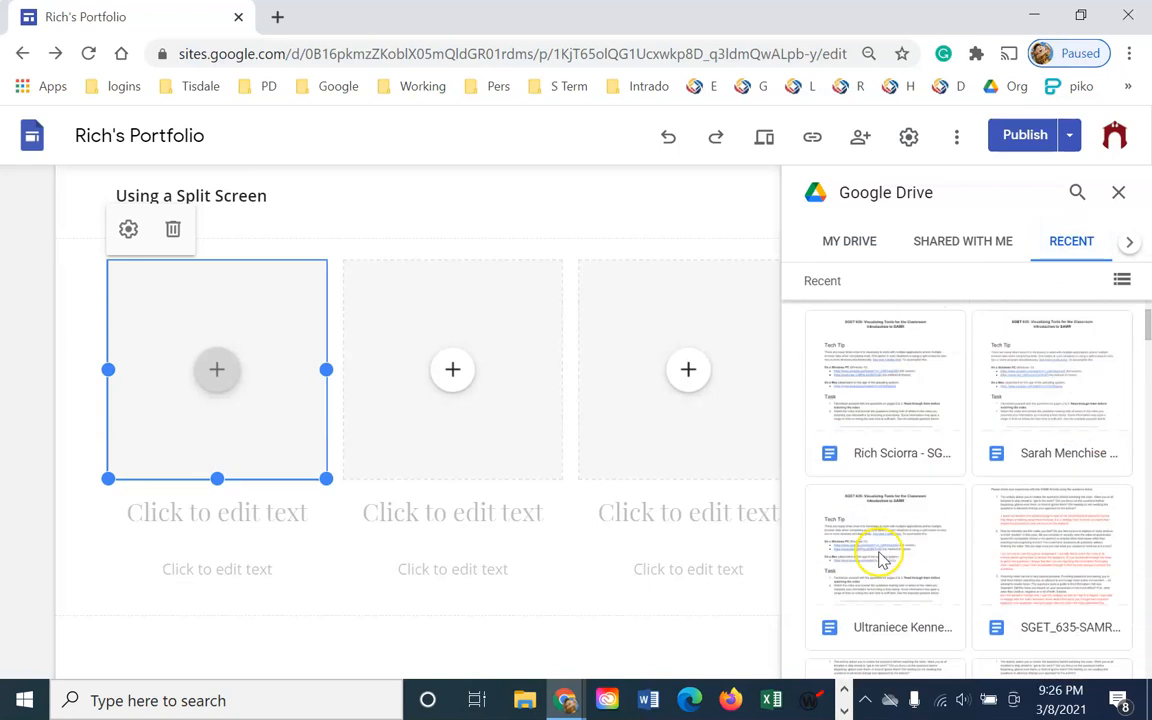
{"action": "left_click", "coordinate": [843, 246]}
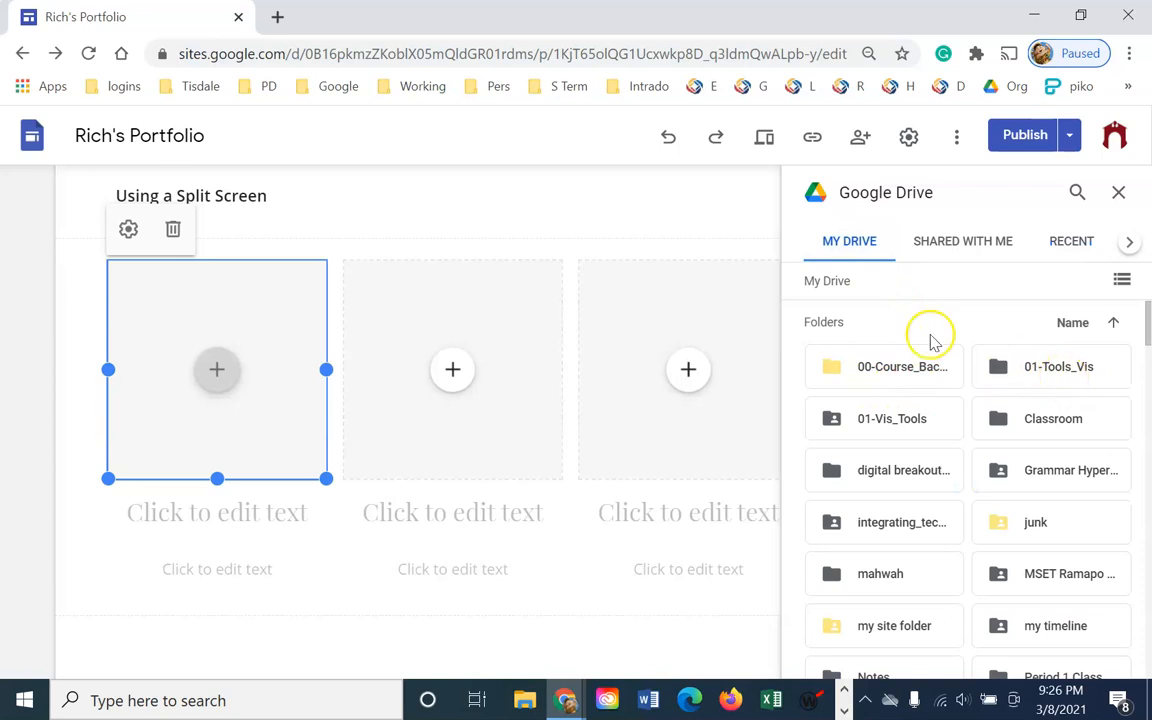
{"action": "double_click", "coordinate": [866, 419]}
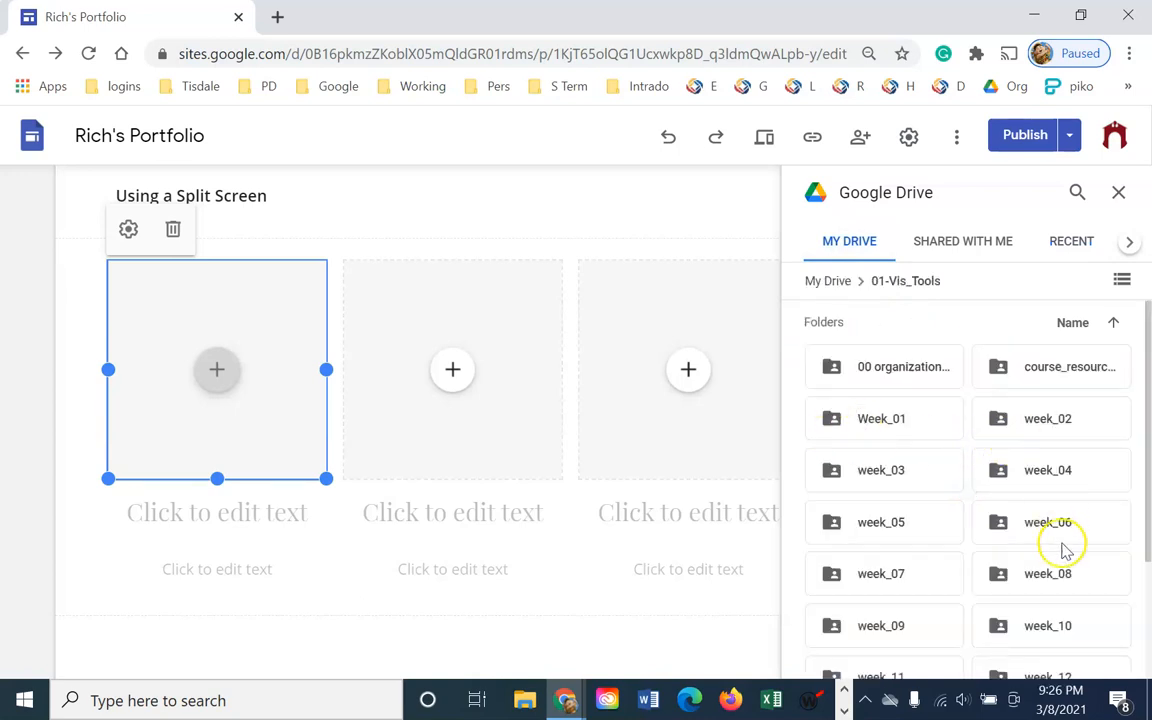
{"action": "double_click", "coordinate": [1048, 522]}
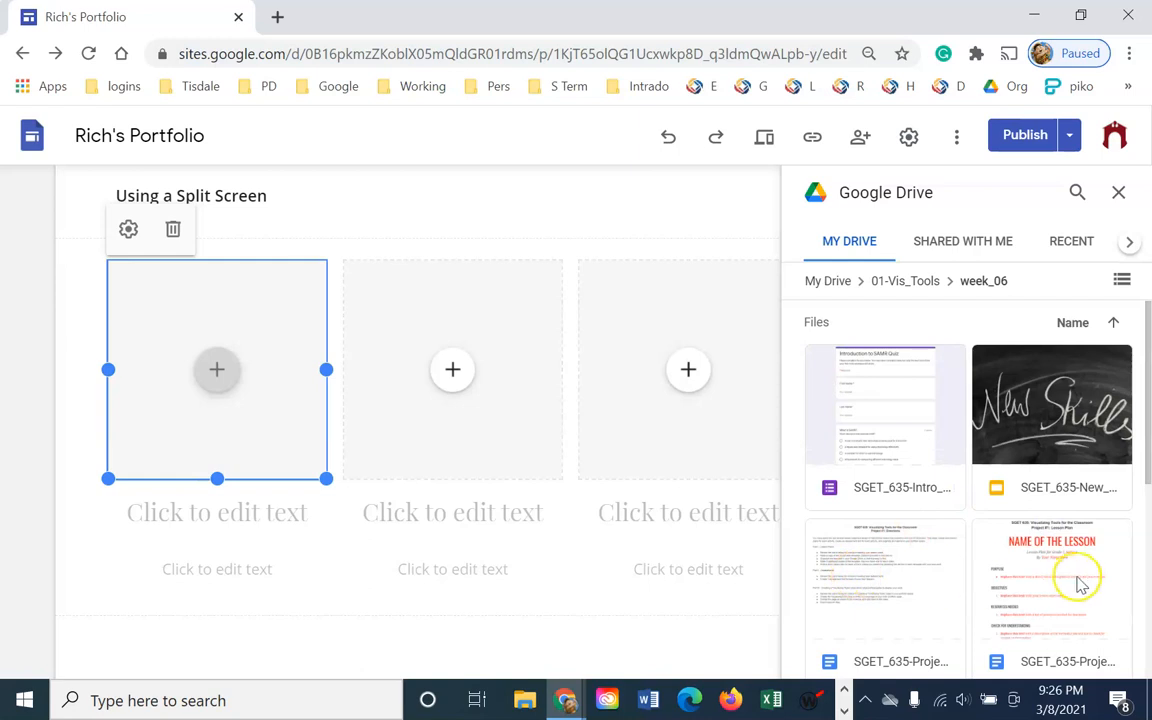
{"action": "left_click", "coordinate": [1065, 588]}
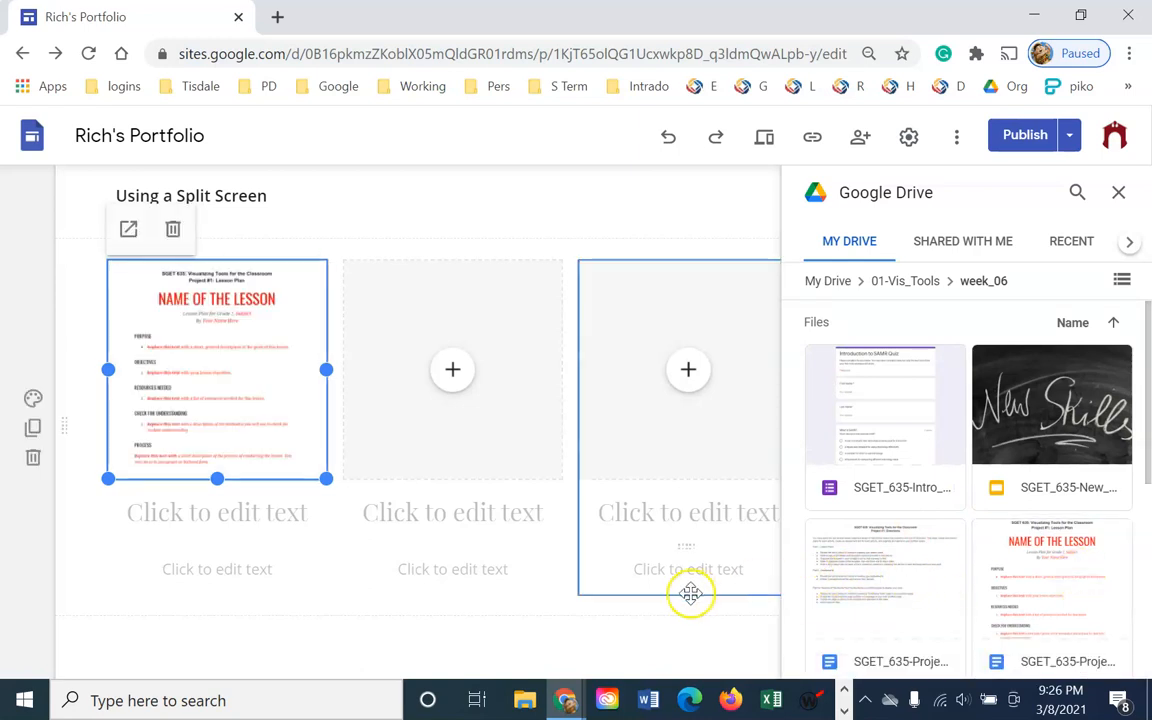
- Enter the heading "Lesson Plan" below the lesson plan document
{"action": "left_click", "coordinate": [233, 525]}
{"action": "type", "text": "l"}
{"action": "key", "text": "BackSpace"}
{"action": "type", "text": "L"}
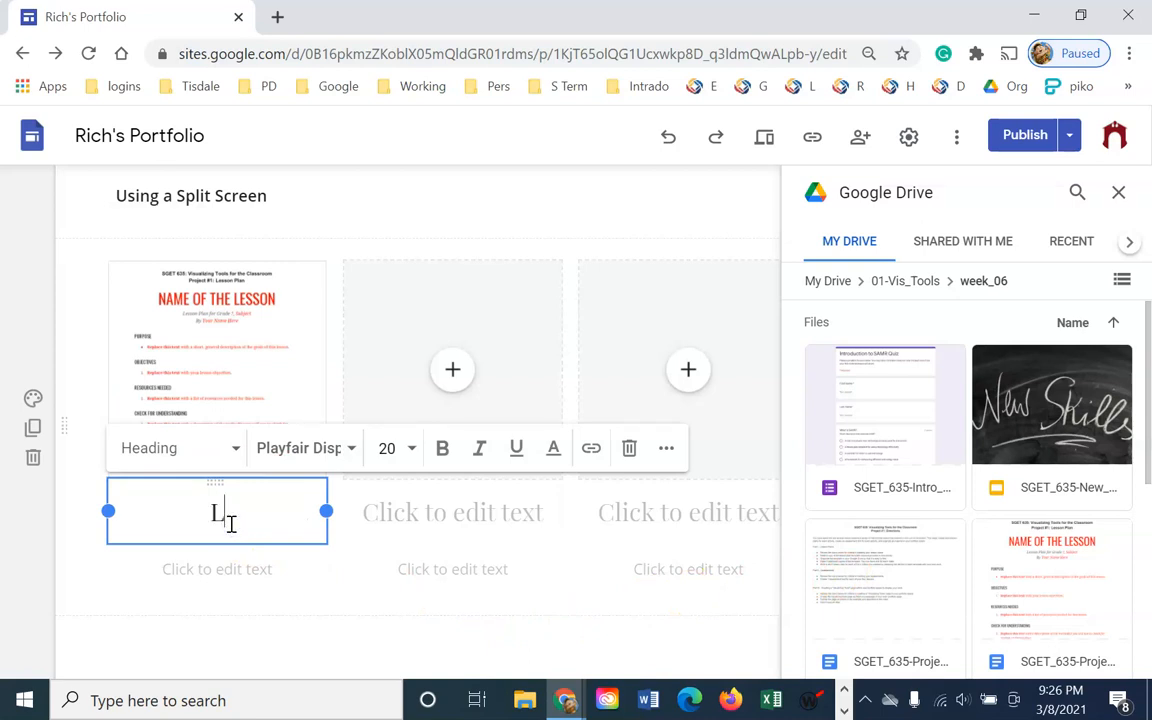
{"action": "type", "text": "esson Plan"}
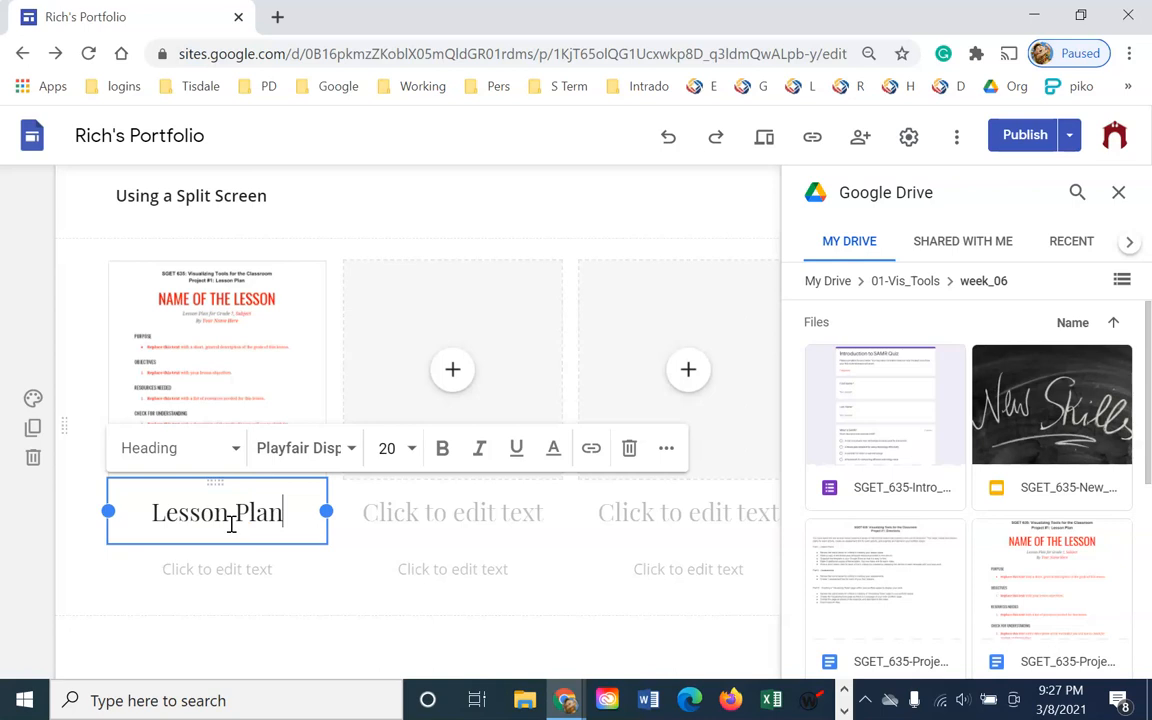
- Enter the caption "In this lesson students will..." below the Lesson Plan heading
{"action": "left_click", "coordinate": [230, 569]}
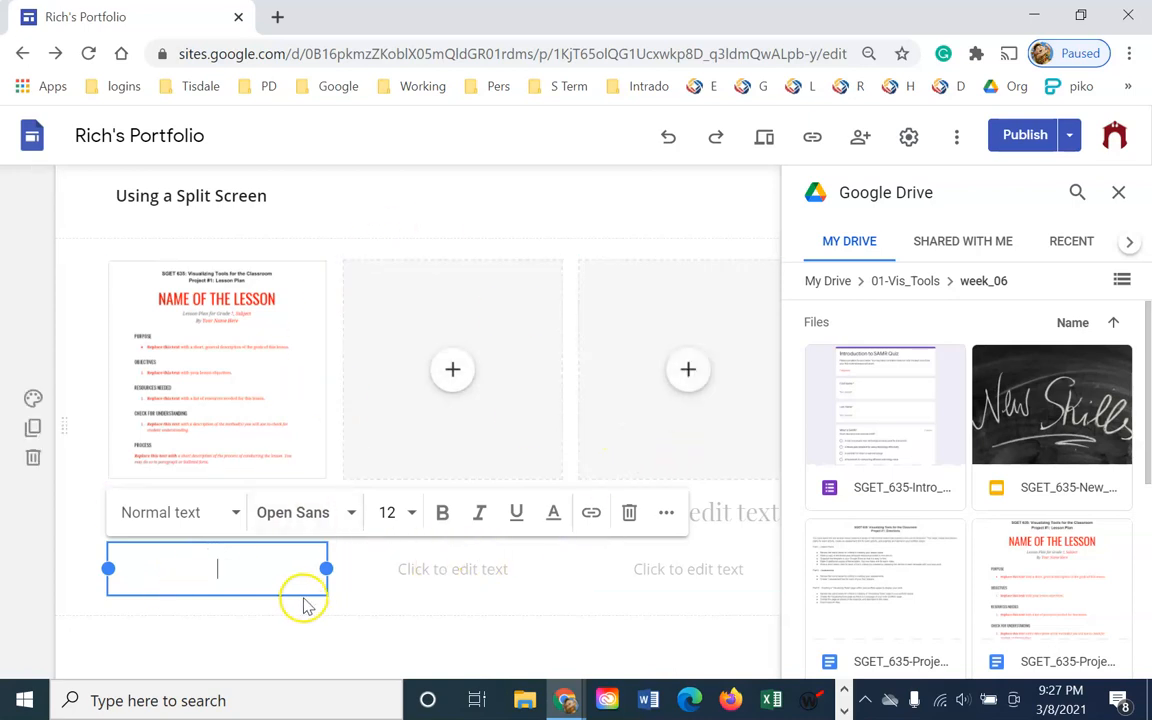
{"action": "type", "text": "In this lesson stude"}
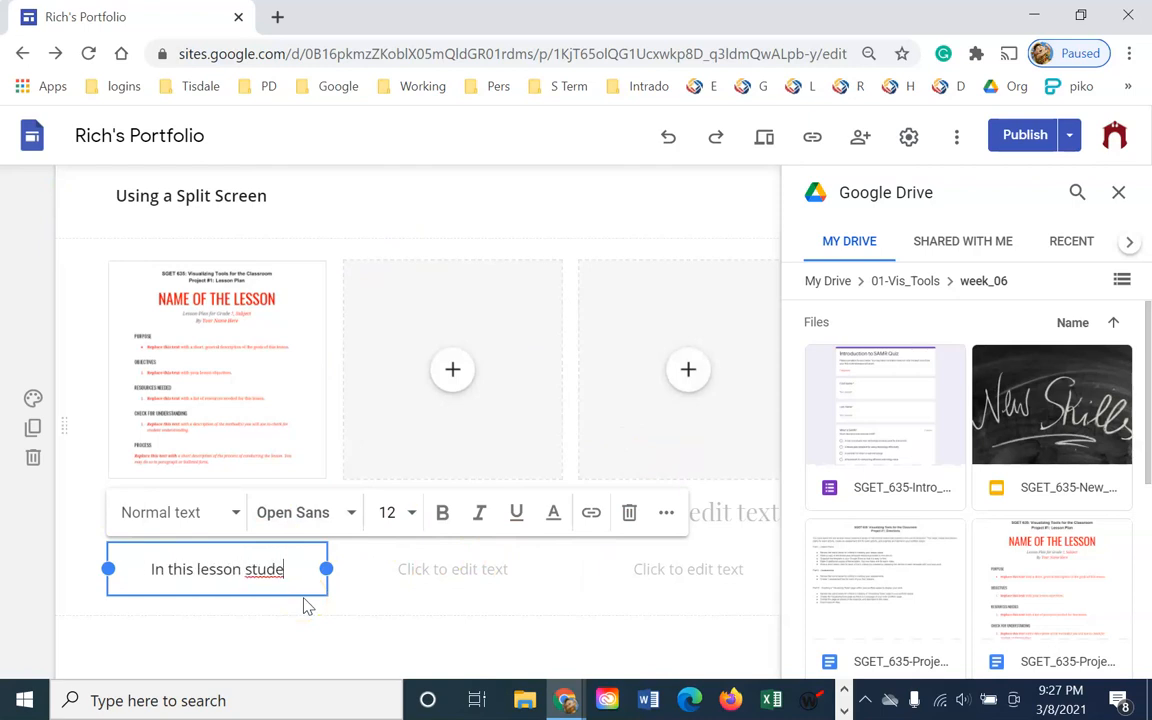
{"action": "type", "text": "nts will..."}
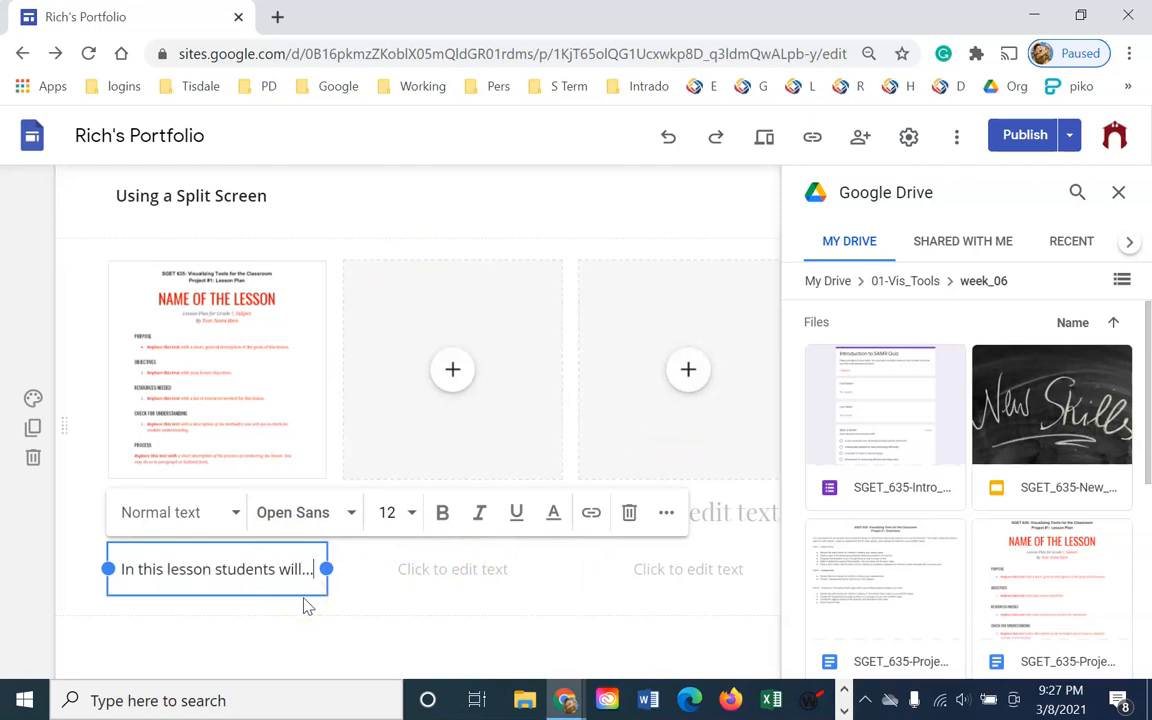
- Try to repeat the Lesson Plan caption's sentence on new lines below it
{"action": "key", "text": "ctrl+a"}
{"action": "key", "text": "ctrl+c"}
{"action": "key", "text": "Right"}
{"action": "key", "text": "Return"}
{"action": "key", "text": "ctrl+v"}
{"action": "key", "text": "Return"}
{"action": "key", "text": "ctrl+v"}
{"action": "key", "text": "Return"}
{"action": "key", "text": "ctrl+z"}
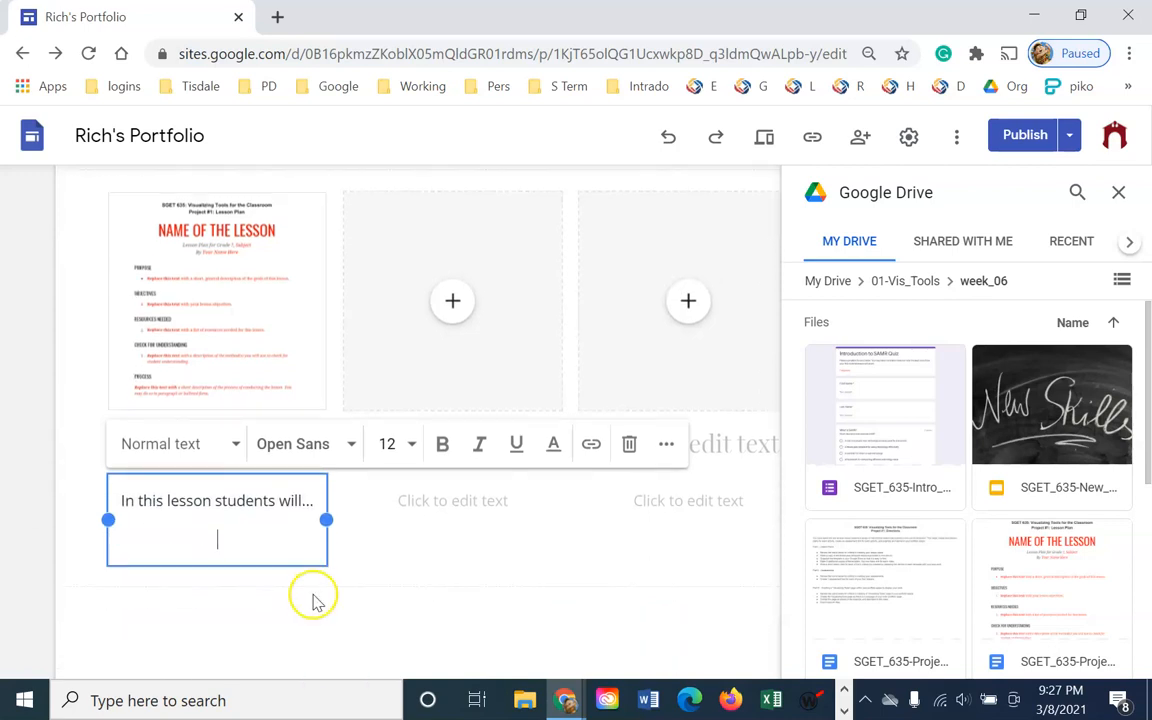
- Lengthen the Lesson Plan caption by copying "lesson students will" and pasting it four times into the sentence as filler text
{"action": "left_click_drag", "start_coordinate": [167, 500], "coordinate": [301, 501]}
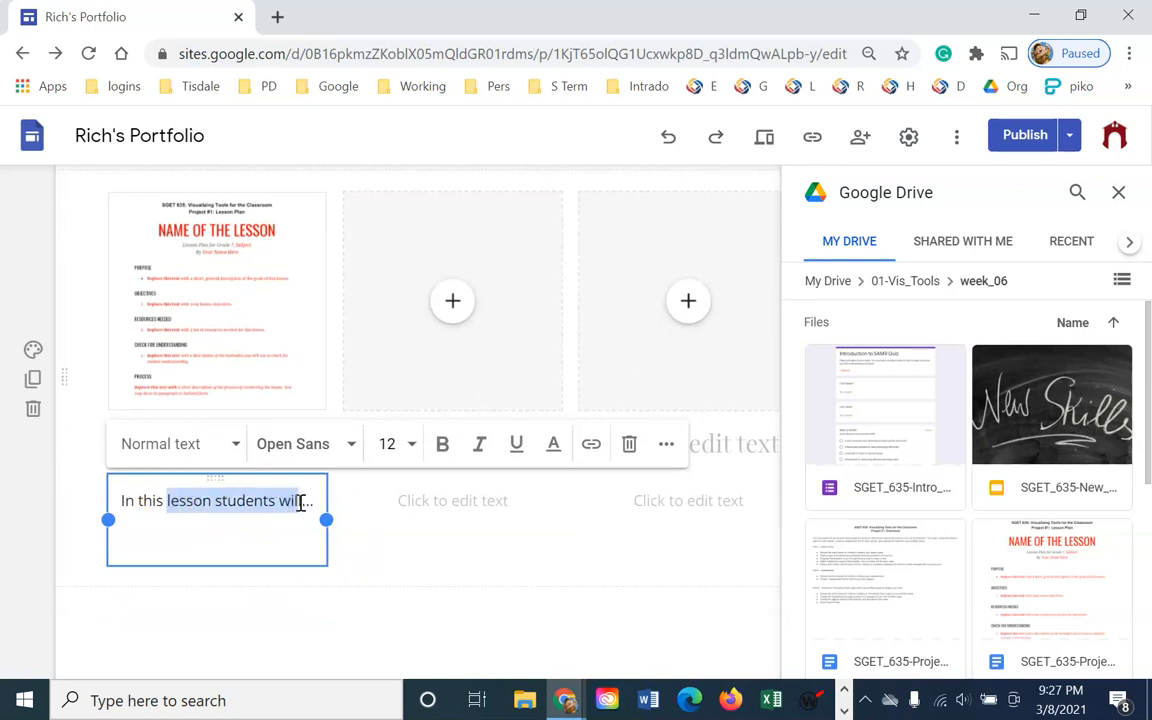
{"action": "key", "text": "ctrl+c"}
{"action": "key", "text": "Right"}
{"action": "key", "text": "ctrl+v"}
{"action": "key", "text": "ctrl+v"}
{"action": "key", "text": "ctrl+v"}
{"action": "key", "text": "ctrl+v"}
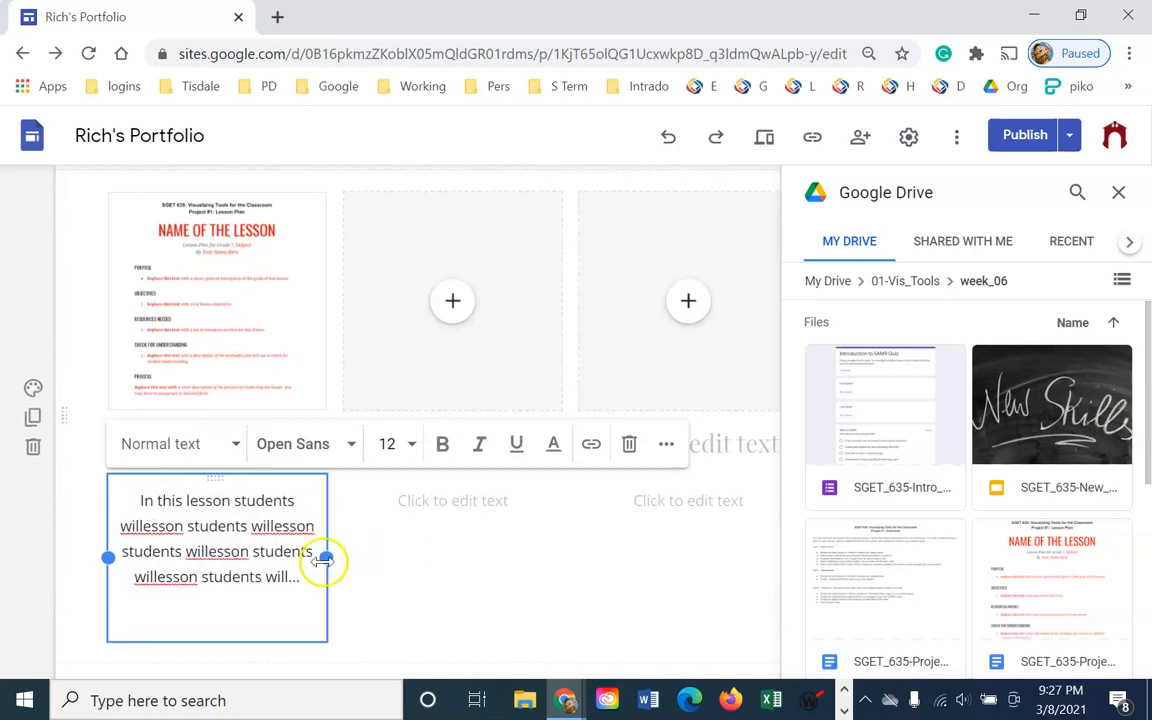
{"action": "left_click", "coordinate": [429, 577]}
{"action": "left_click", "coordinate": [213, 282]}
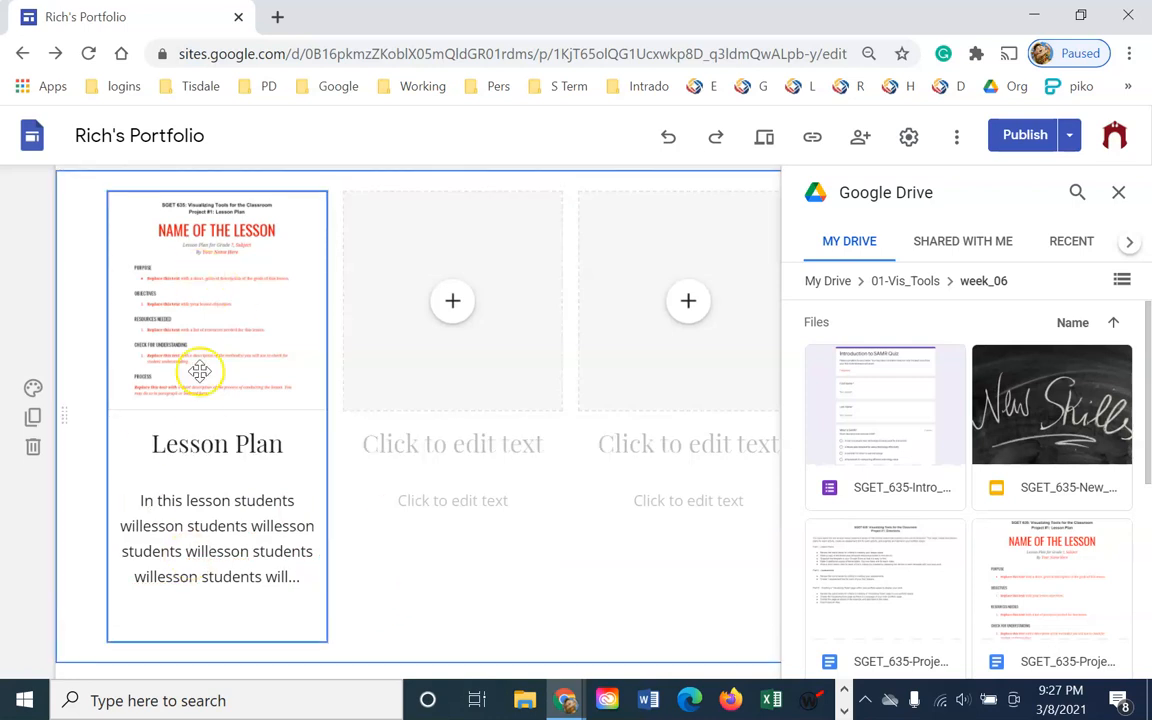
- Fill the second image placeholder with the split-screen video from the 01-Vis_Tools > week_06 Drive folder
{"action": "left_click", "coordinate": [456, 298]}
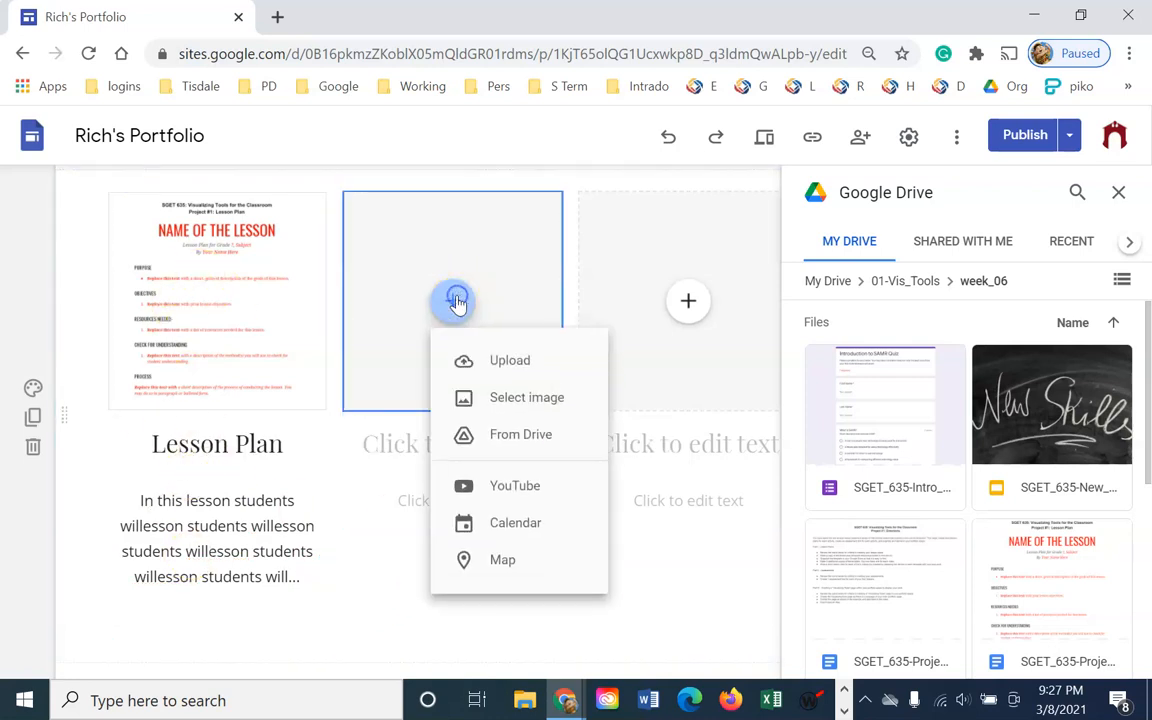
{"action": "left_click", "coordinate": [540, 435]}
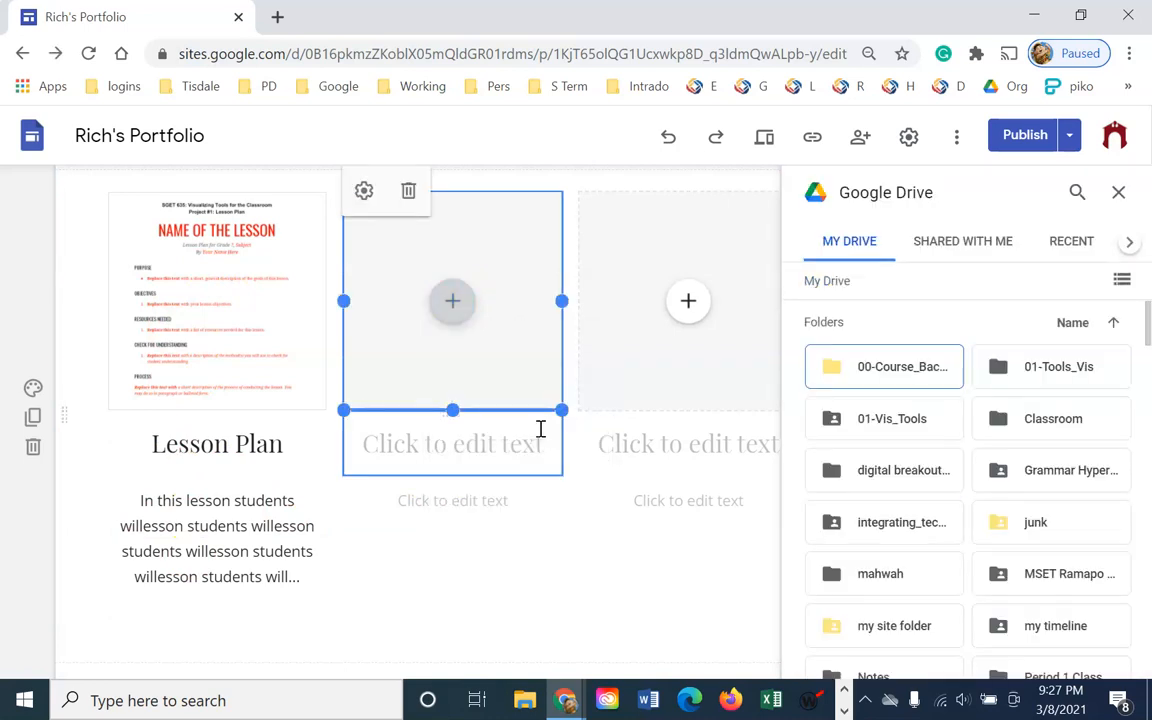
{"action": "double_click", "coordinate": [878, 428]}
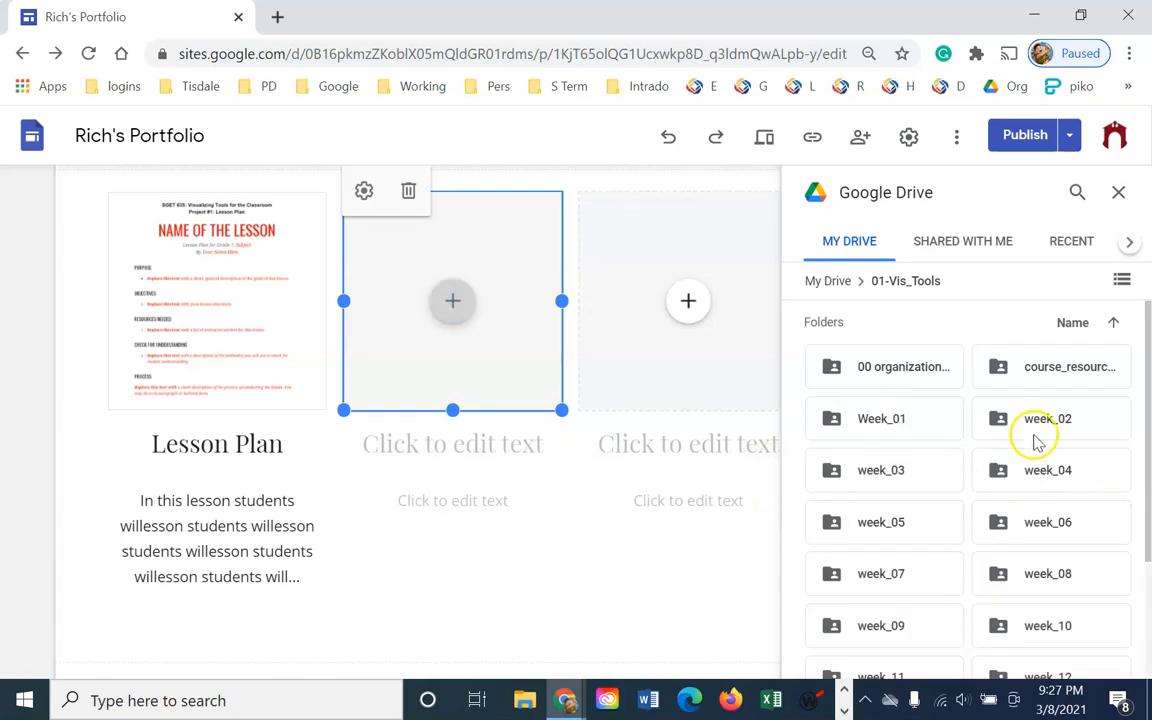
{"action": "double_click", "coordinate": [1083, 535]}
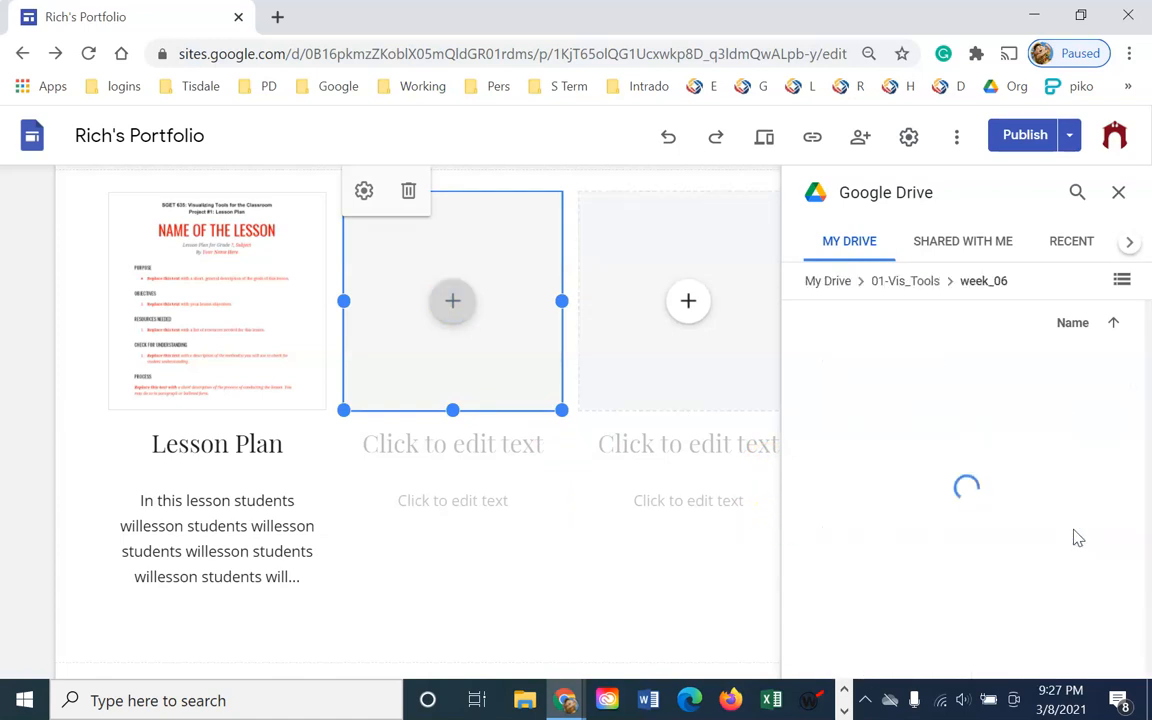
{"action": "scroll", "coordinate": [1070, 535], "scroll_direction": "down", "scroll_amount": 4}
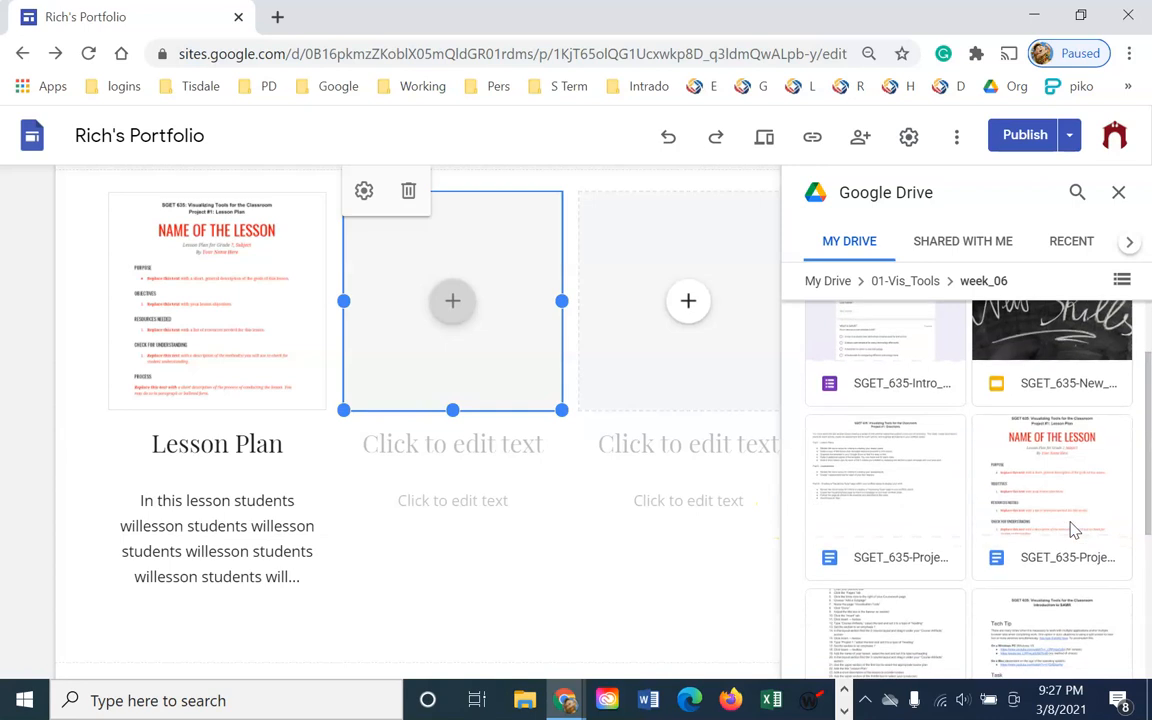
{"action": "left_click", "coordinate": [1045, 585]}
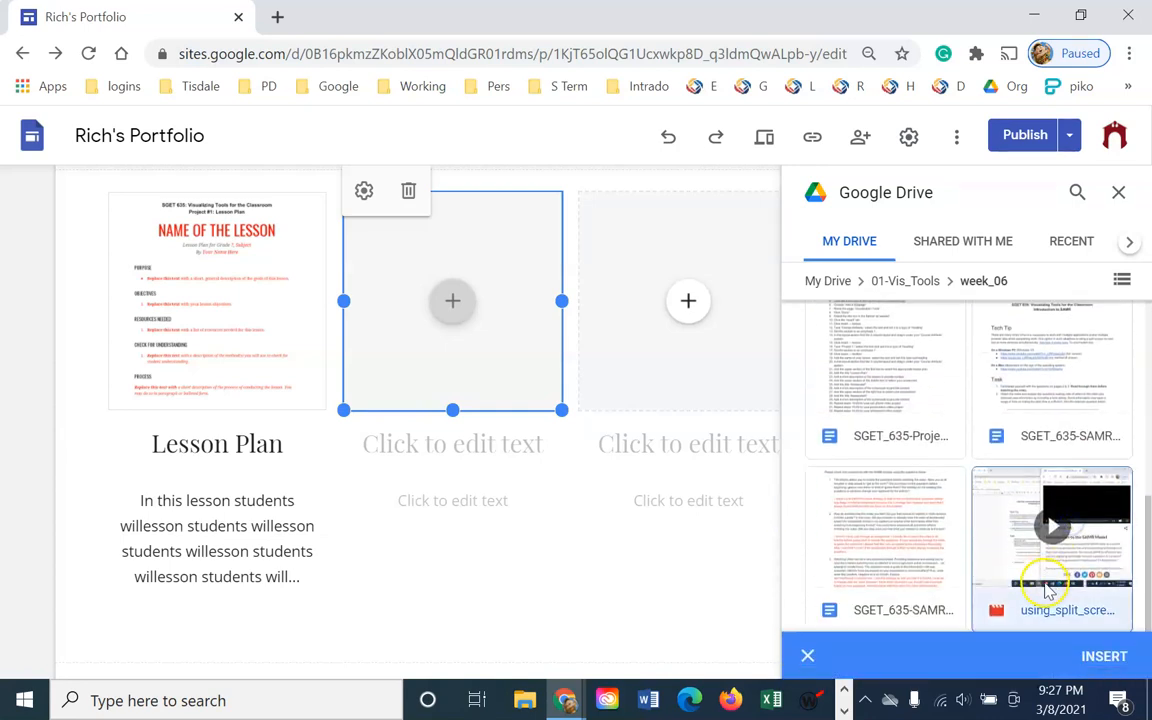
{"action": "double_click", "coordinate": [1050, 535]}
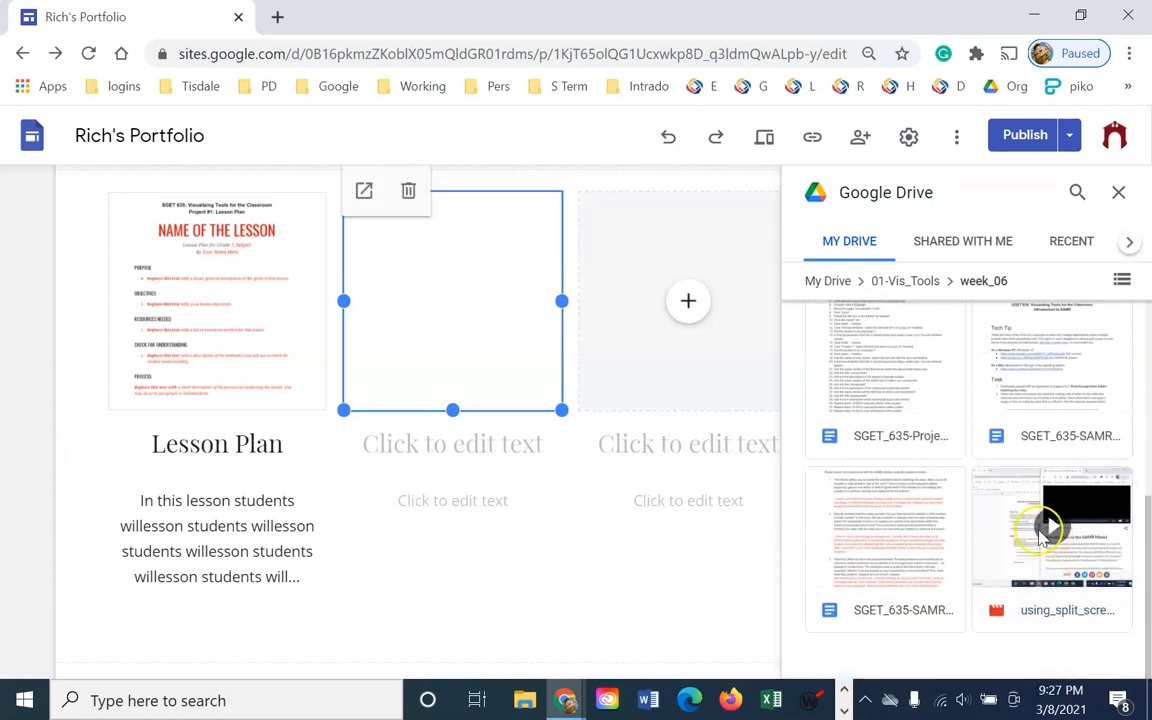
- Enter the heading "Screencast" below the inserted video
{"action": "left_click", "coordinate": [502, 450]}
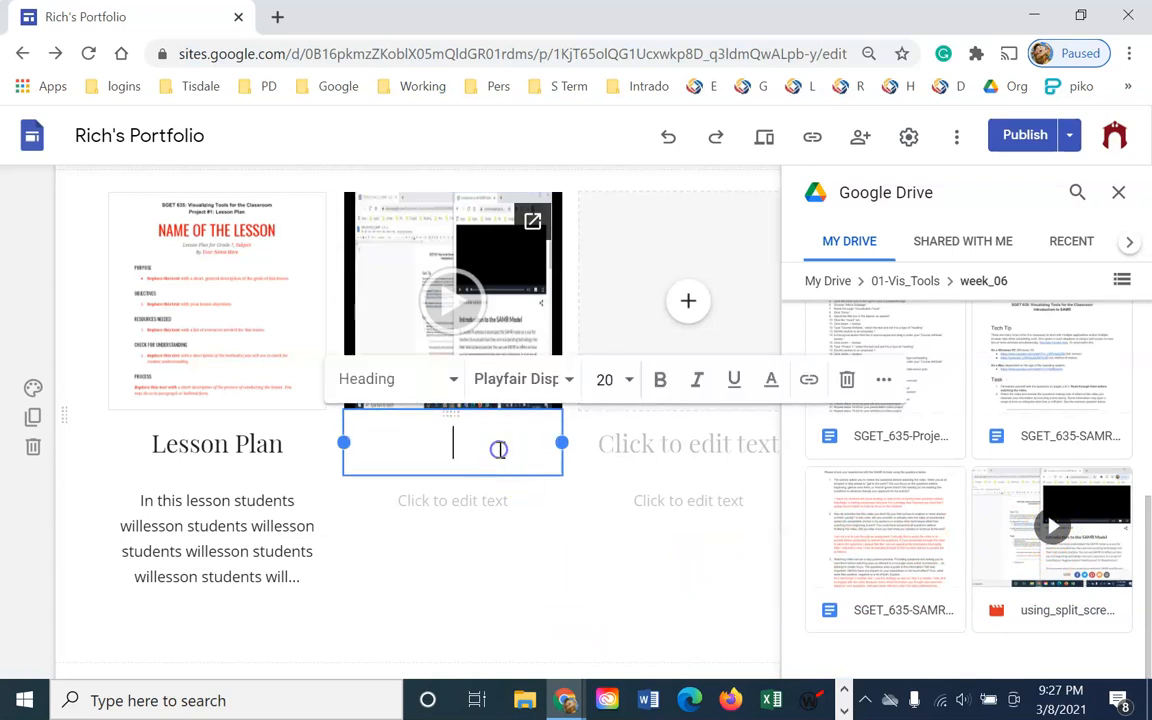
{"action": "type", "text": "Screencast"}
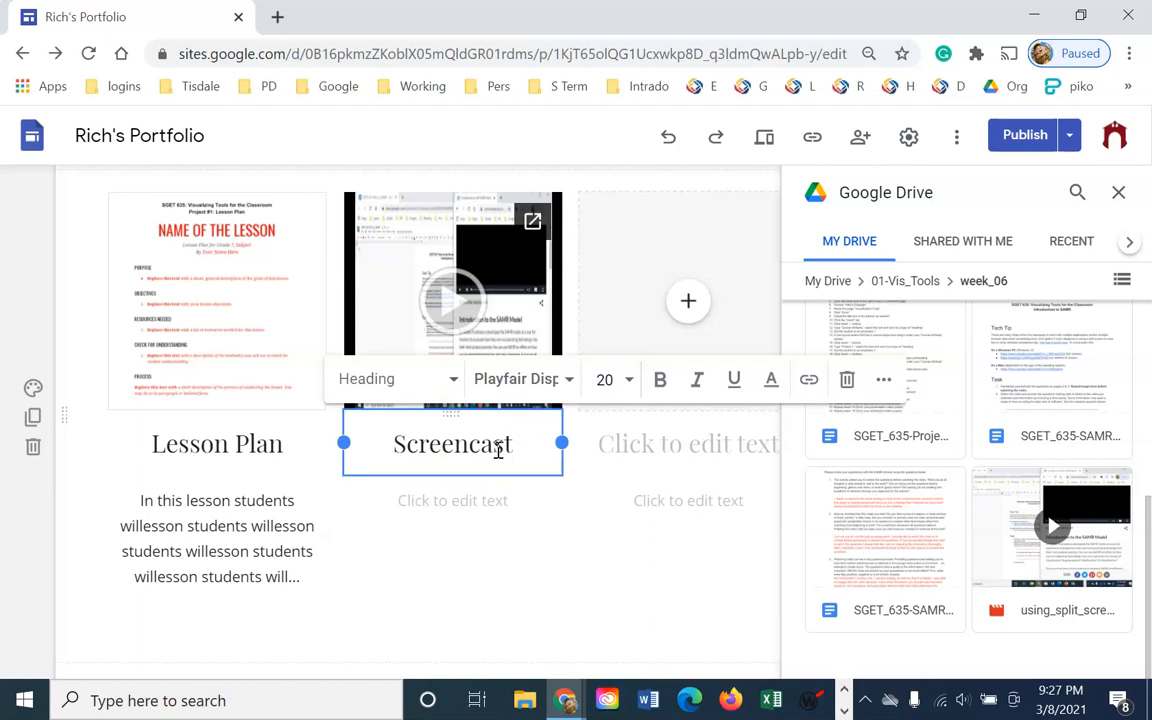
{"action": "left_click", "coordinate": [391, 444]}
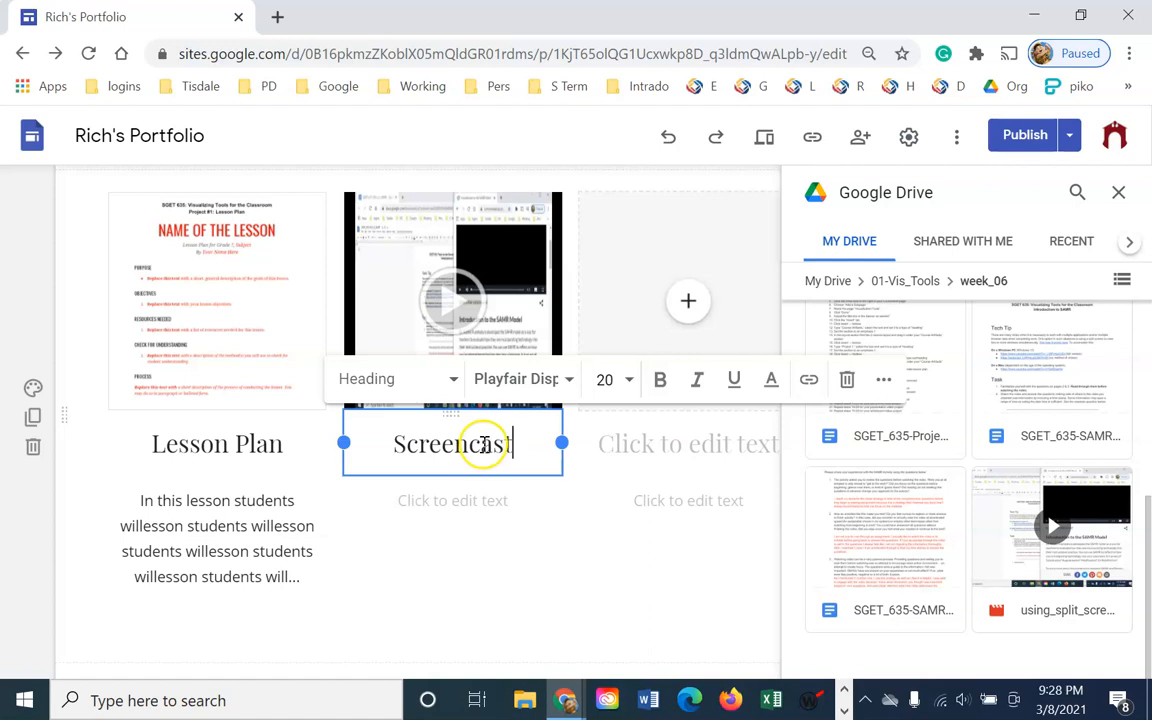
- Copy the filler caption text from the Lesson Plan column into the caption below the Screencast heading
{"action": "left_click", "coordinate": [499, 494]}
{"action": "left_click", "coordinate": [237, 507]}
{"action": "left_click_drag", "start_coordinate": [141, 497], "coordinate": [297, 570]}
{"action": "key", "text": "ctrl+c"}
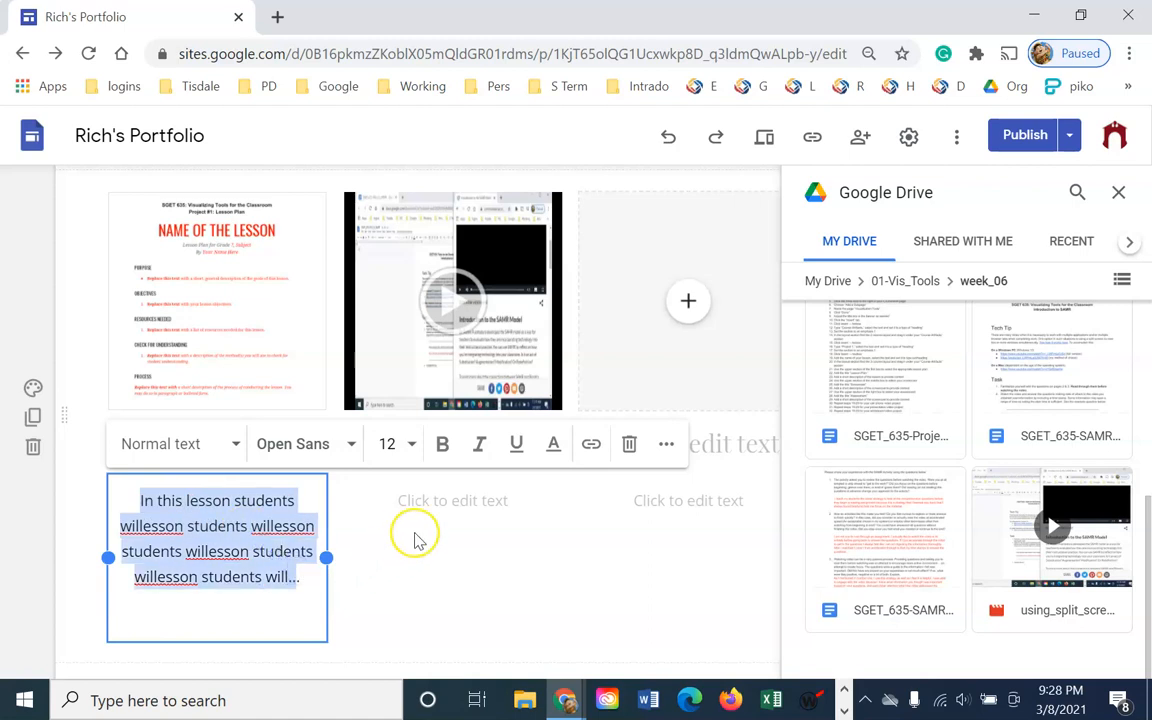
{"action": "left_click", "coordinate": [432, 501]}
{"action": "key", "text": "ctrl+v"}
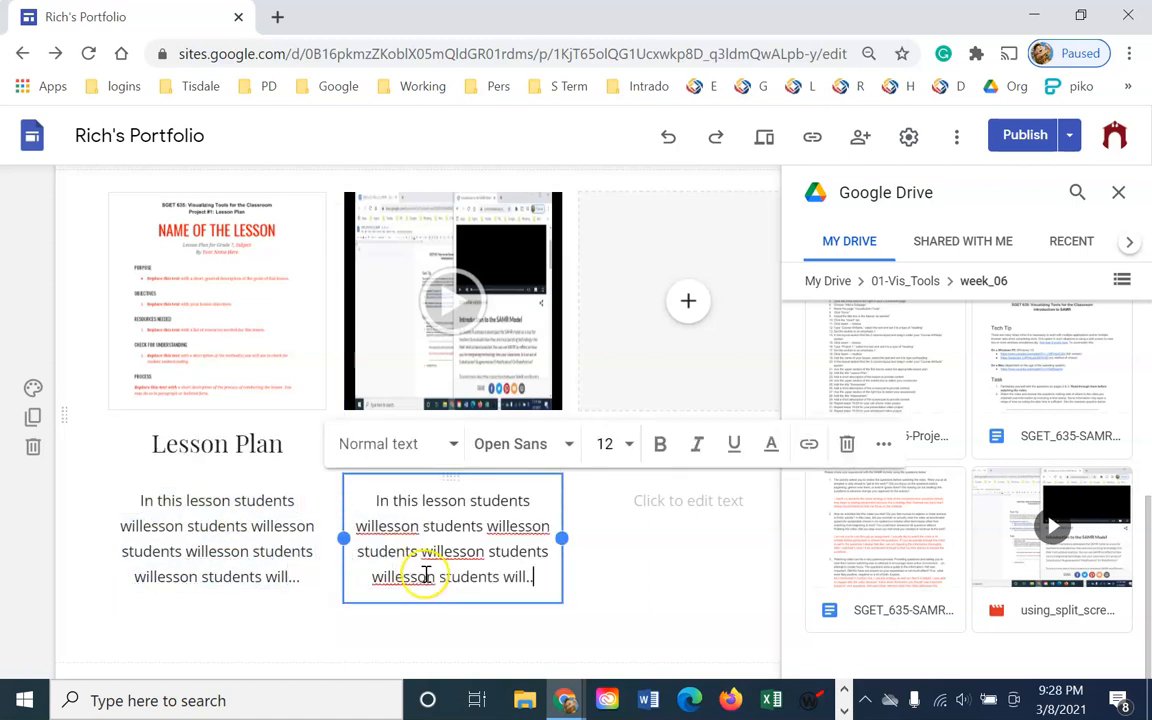
{"action": "left_click", "coordinate": [635, 571]}
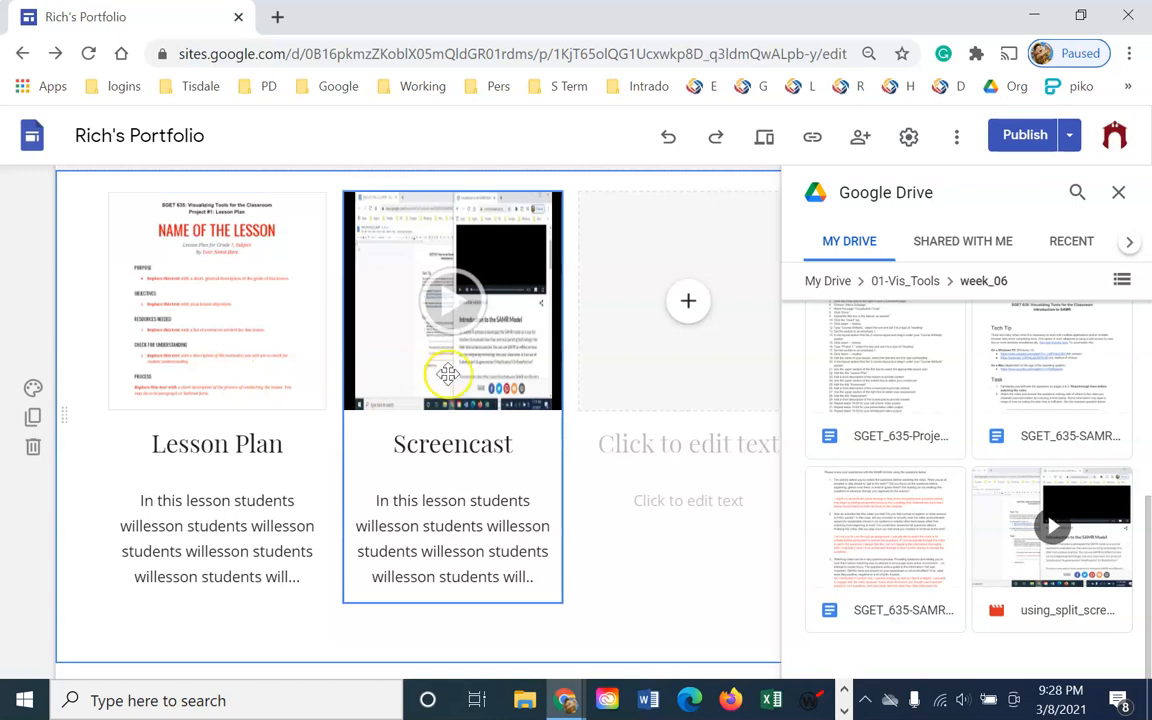
- Fill the third image placeholder with the New Skills slide presentation from the 01-Vis_Tools > week_06 Drive folder
{"action": "left_click", "coordinate": [692, 303]}
{"action": "left_click", "coordinate": [776, 444]}
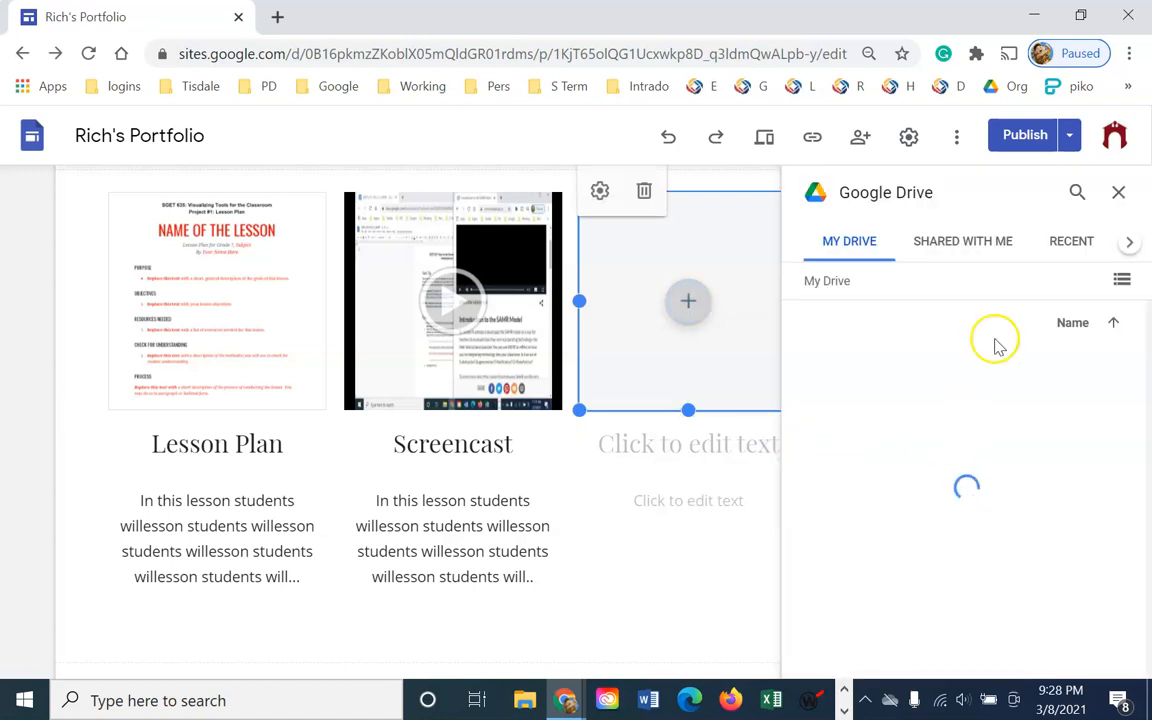
{"action": "double_click", "coordinate": [893, 420]}
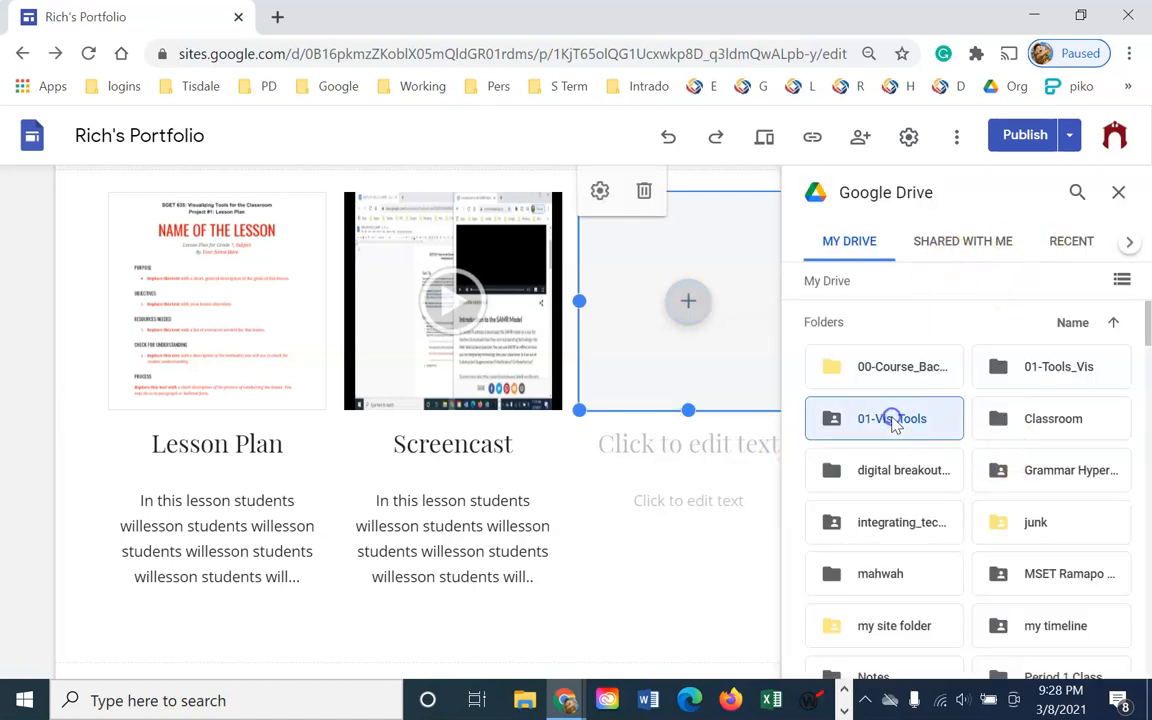
{"action": "double_click", "coordinate": [1038, 523]}
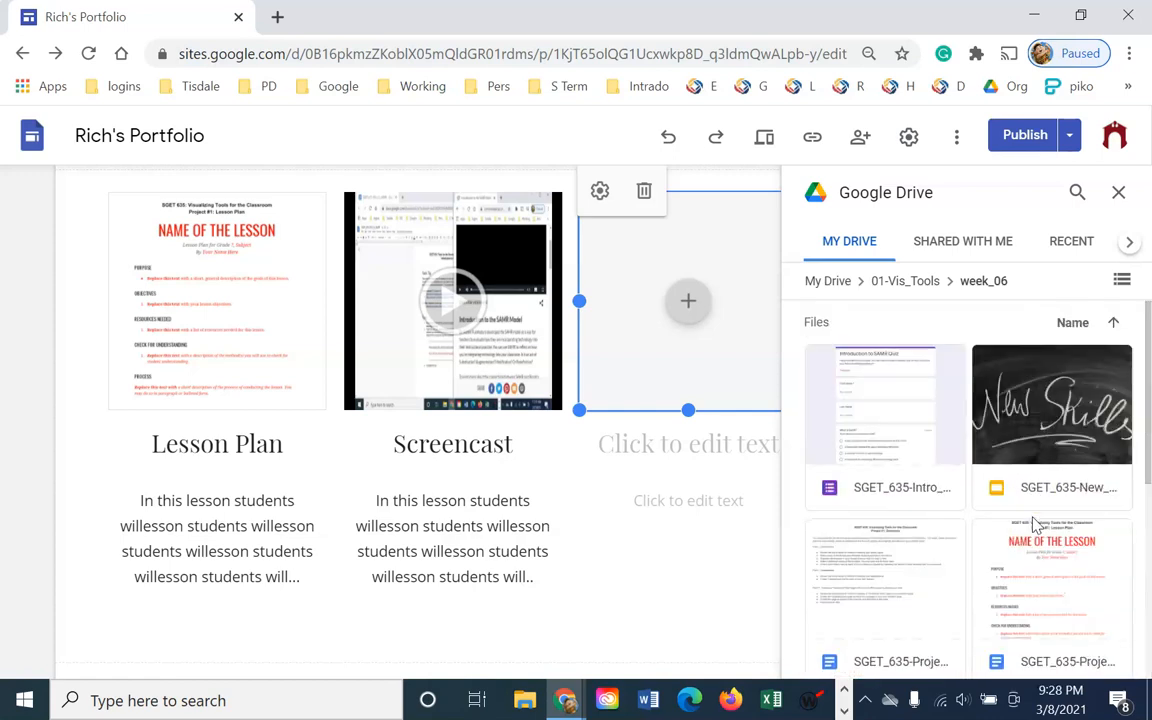
{"action": "left_click", "coordinate": [1038, 424]}
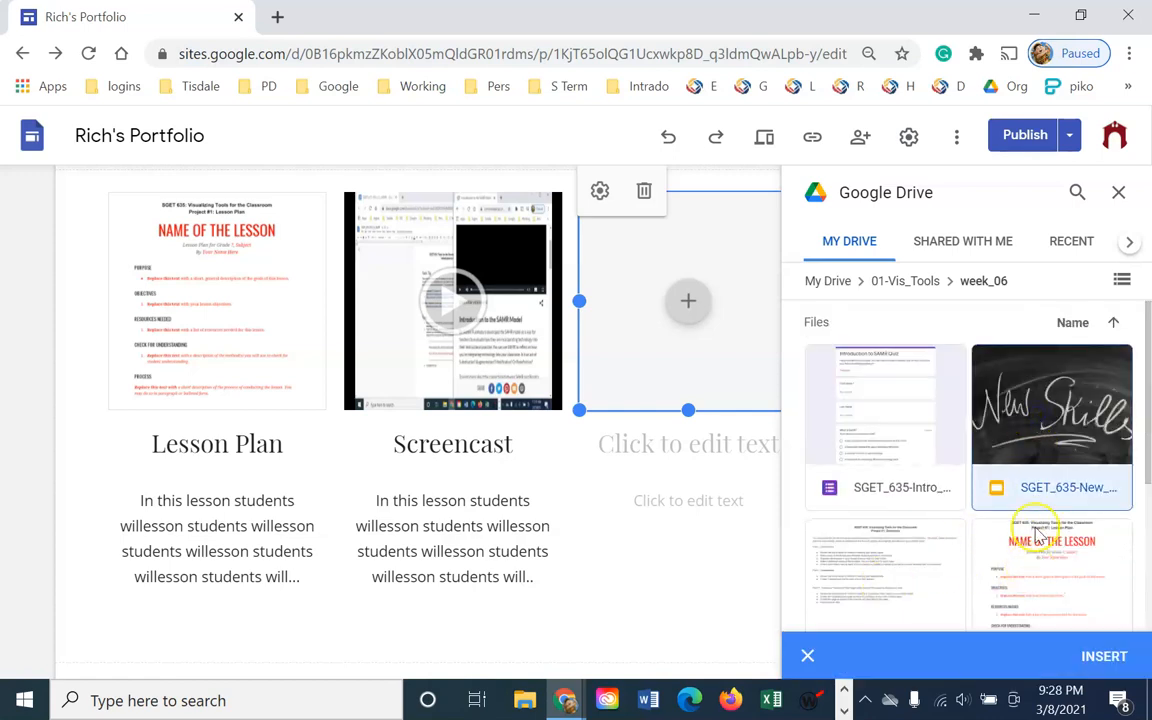
{"action": "double_click", "coordinate": [1041, 452]}
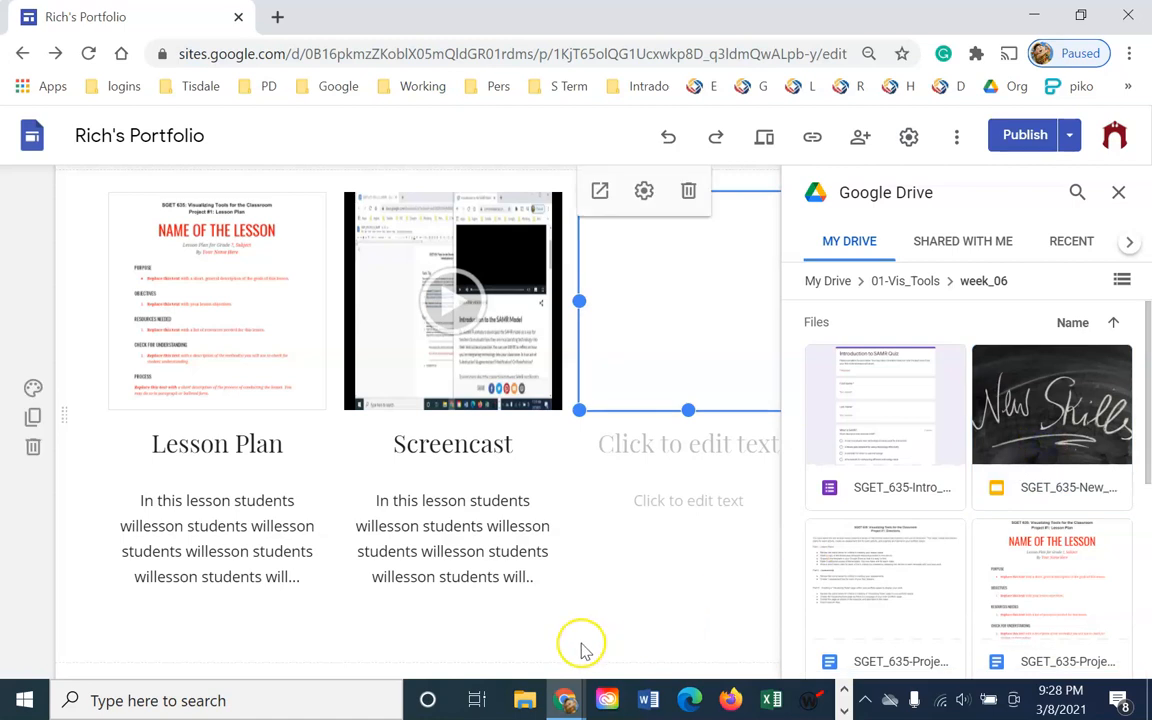
- Enter the heading "Assessment" below the third item, paste the filler caption beneath it, and close the Drive file browser
{"action": "left_click", "coordinate": [694, 448]}
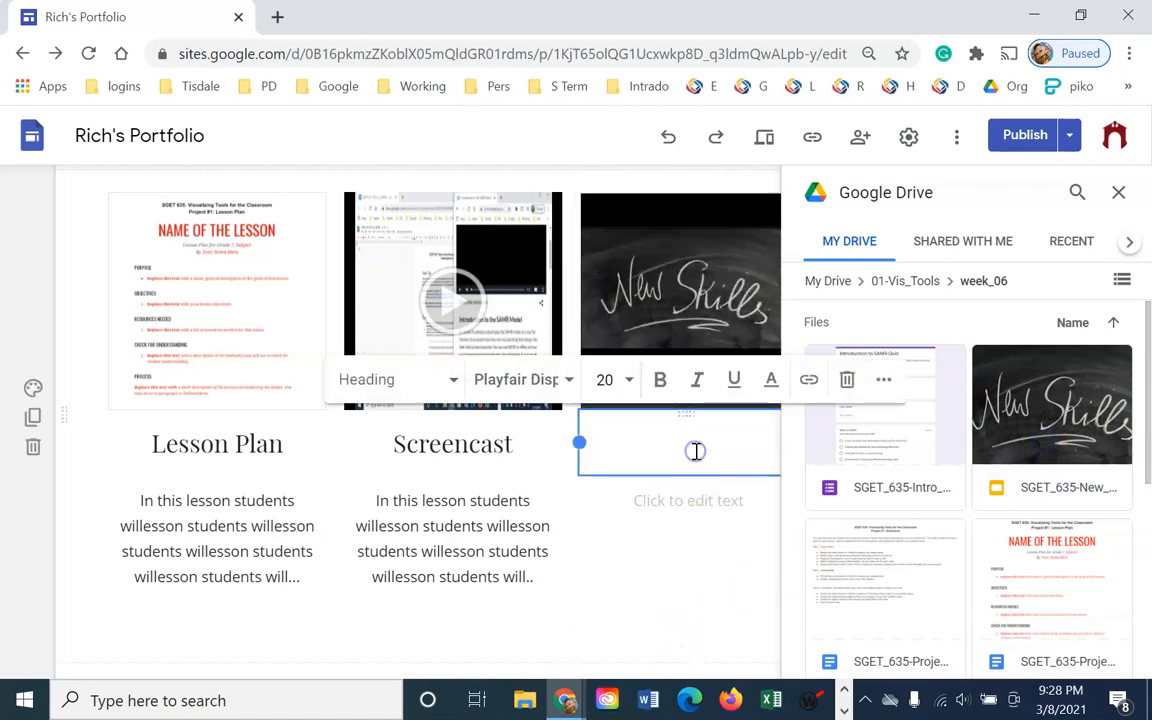
{"action": "type", "text": "Assessment"}
{"action": "left_click", "coordinate": [698, 502]}
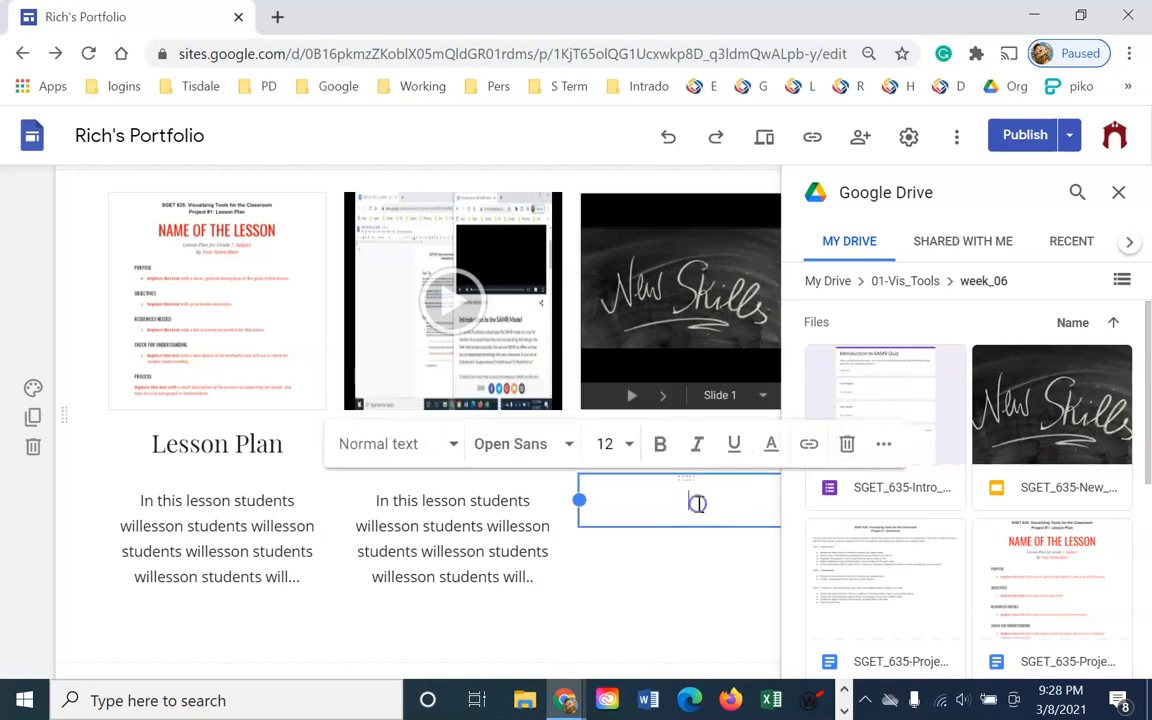
{"action": "key", "text": "ctrl+v"}
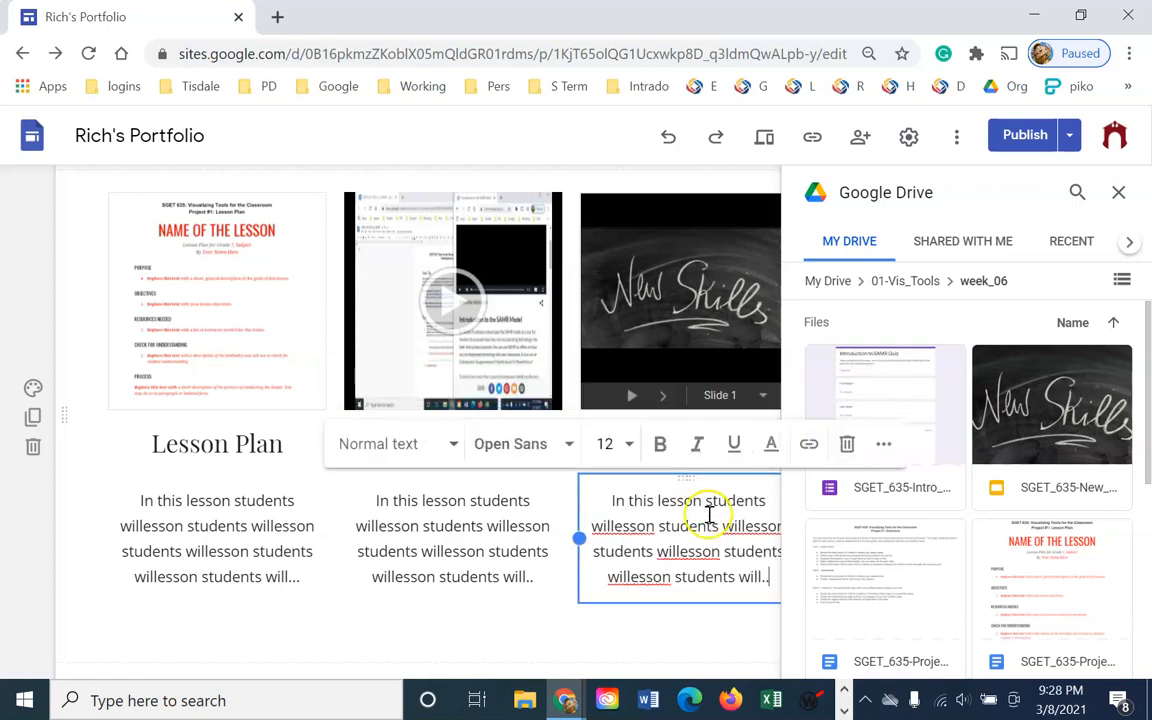
{"action": "left_click", "coordinate": [1122, 195]}
{"action": "left_click", "coordinate": [869, 540]}
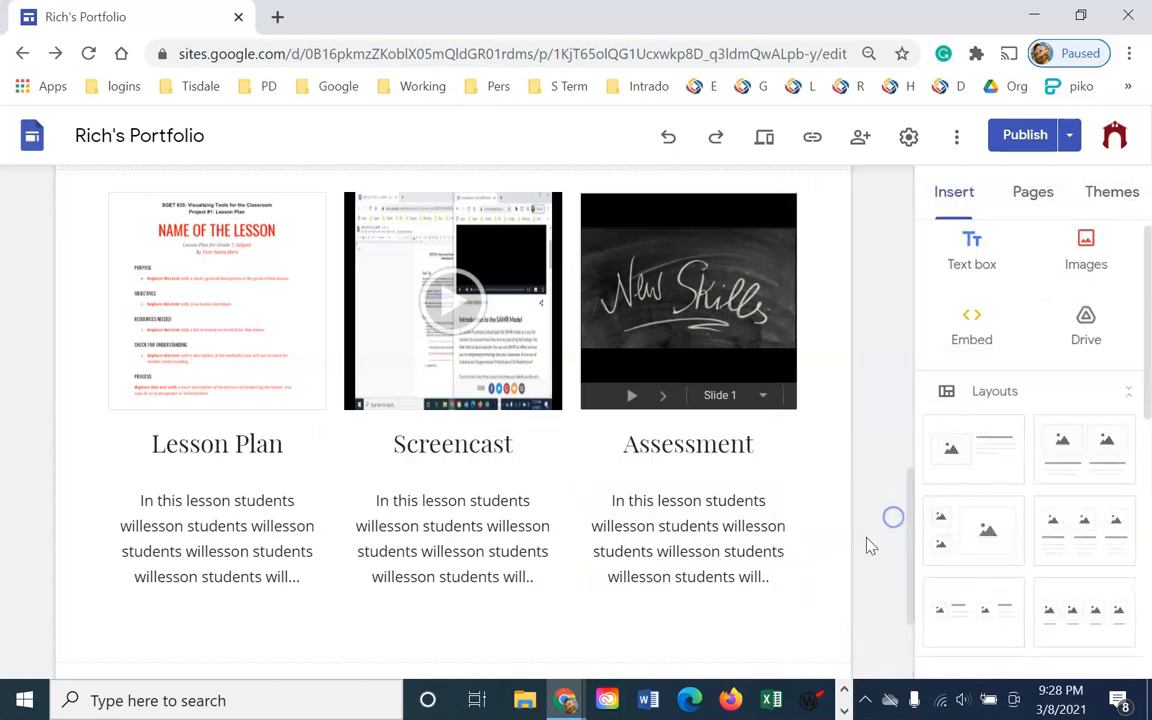
- Review the Project #1 section, checking its Using a Split Screen subheading and the Lesson Plan, Screencast and Assessment columns
{"action": "scroll", "coordinate": [866, 537], "scroll_direction": "up", "scroll_amount": 3}
{"action": "scroll", "coordinate": [866, 537], "scroll_direction": "down", "scroll_amount": 3}
{"action": "scroll", "coordinate": [869, 540], "scroll_direction": "up", "scroll_amount": 2}
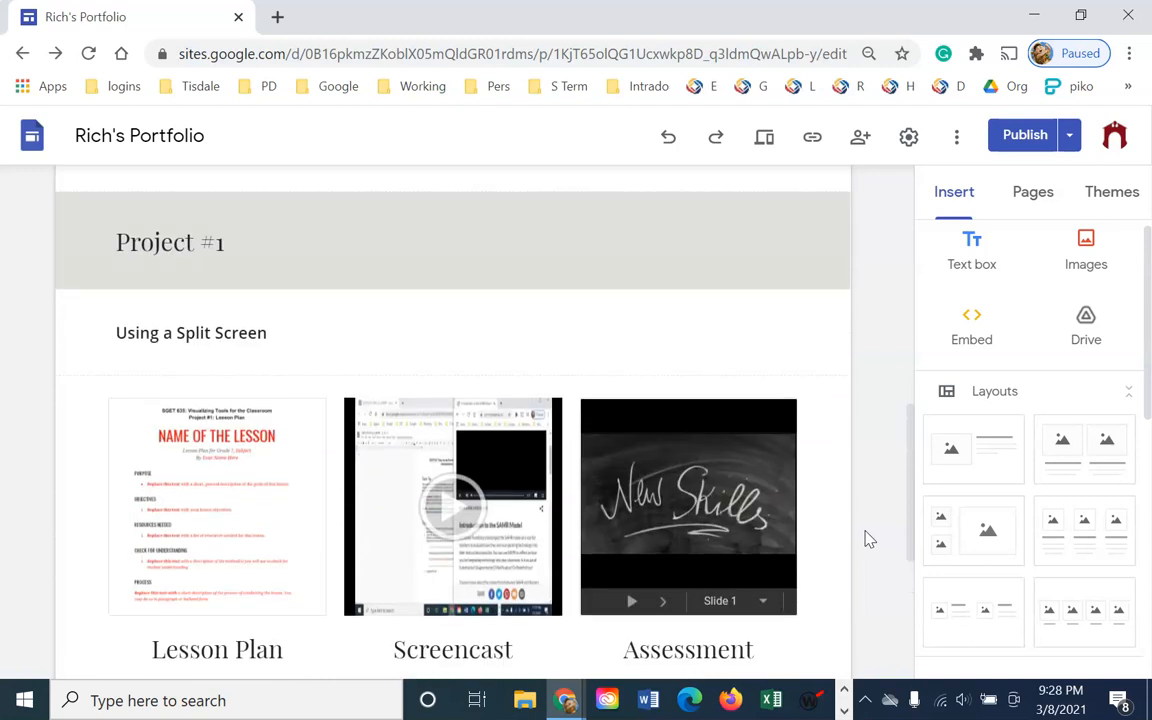
{"action": "scroll", "coordinate": [866, 537], "scroll_direction": "down", "scroll_amount": 1}
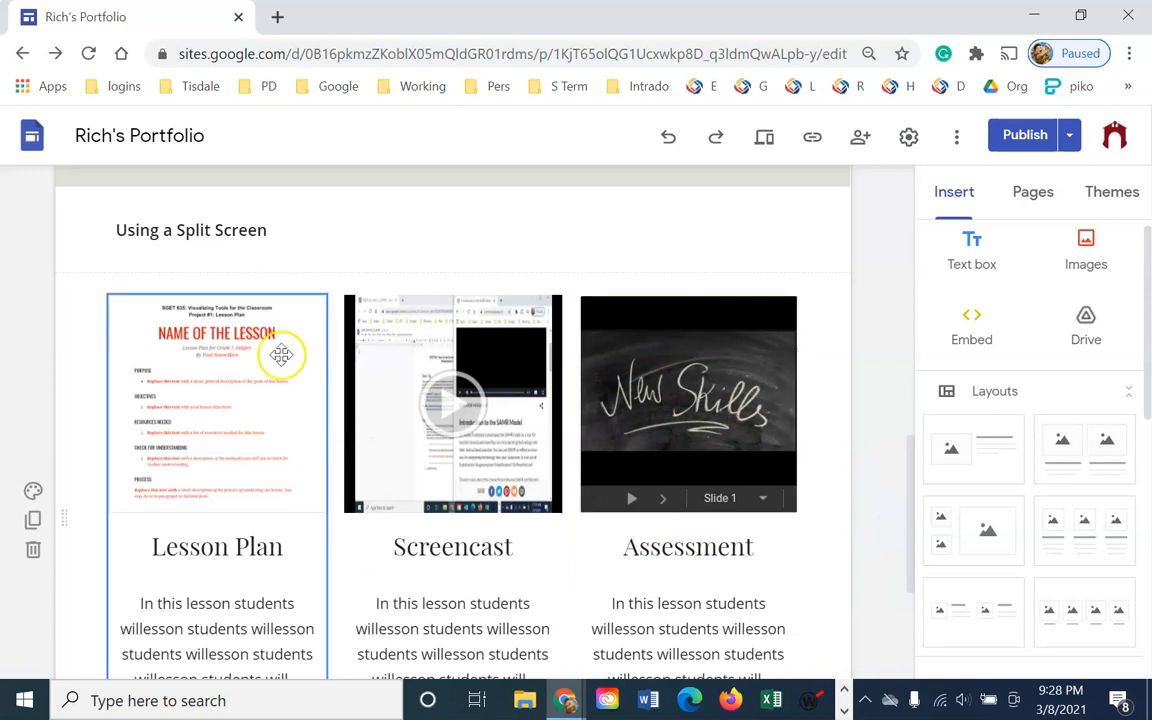
{"action": "scroll", "coordinate": [170, 300], "scroll_direction": "down", "scroll_amount": 2}
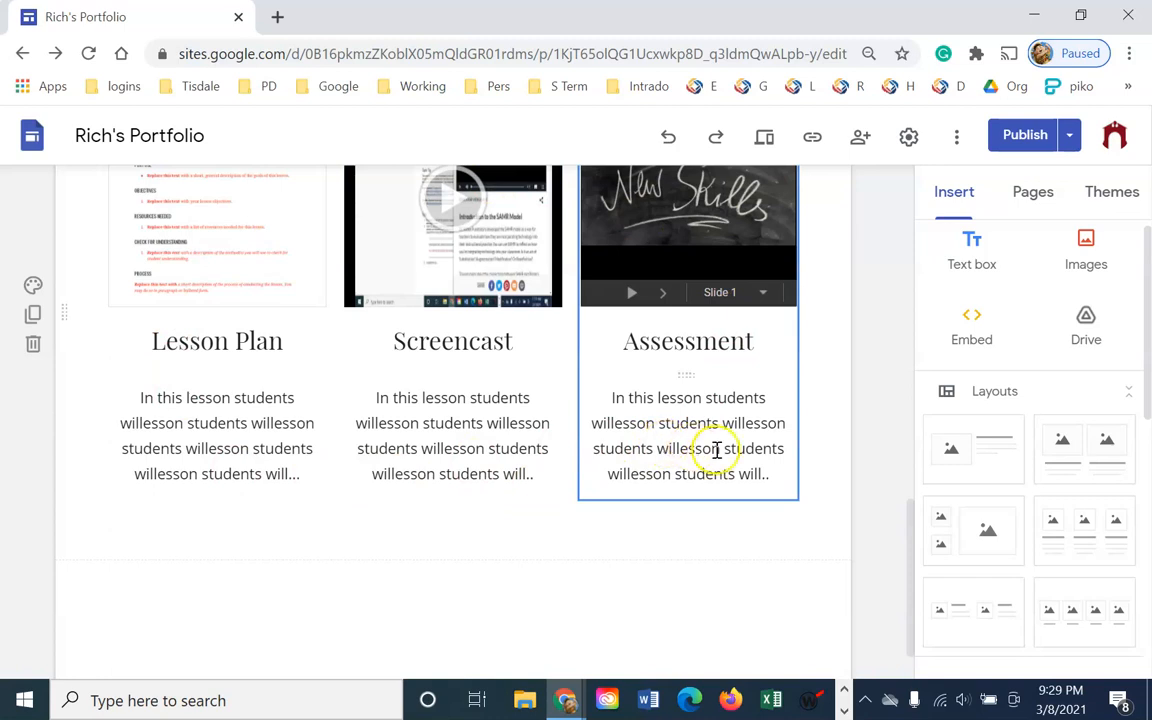
{"action": "scroll", "coordinate": [828, 478], "scroll_direction": "up", "scroll_amount": 3}
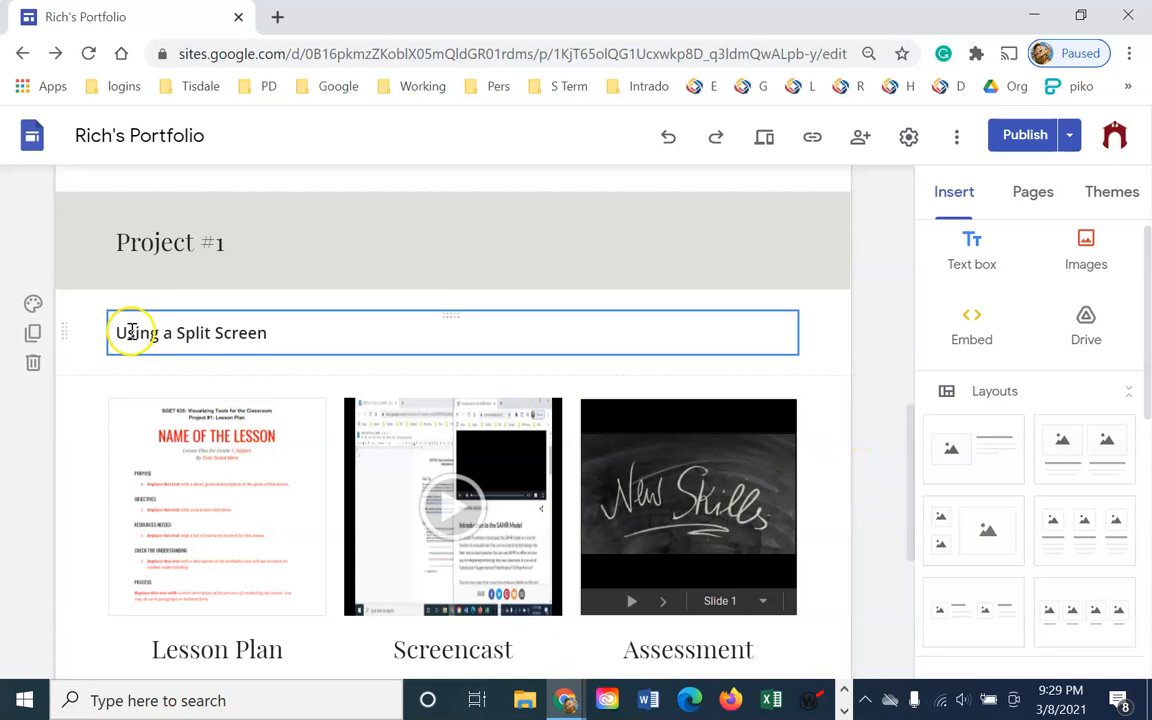
{"action": "scroll", "coordinate": [960, 310], "scroll_direction": "down", "scroll_amount": 3}
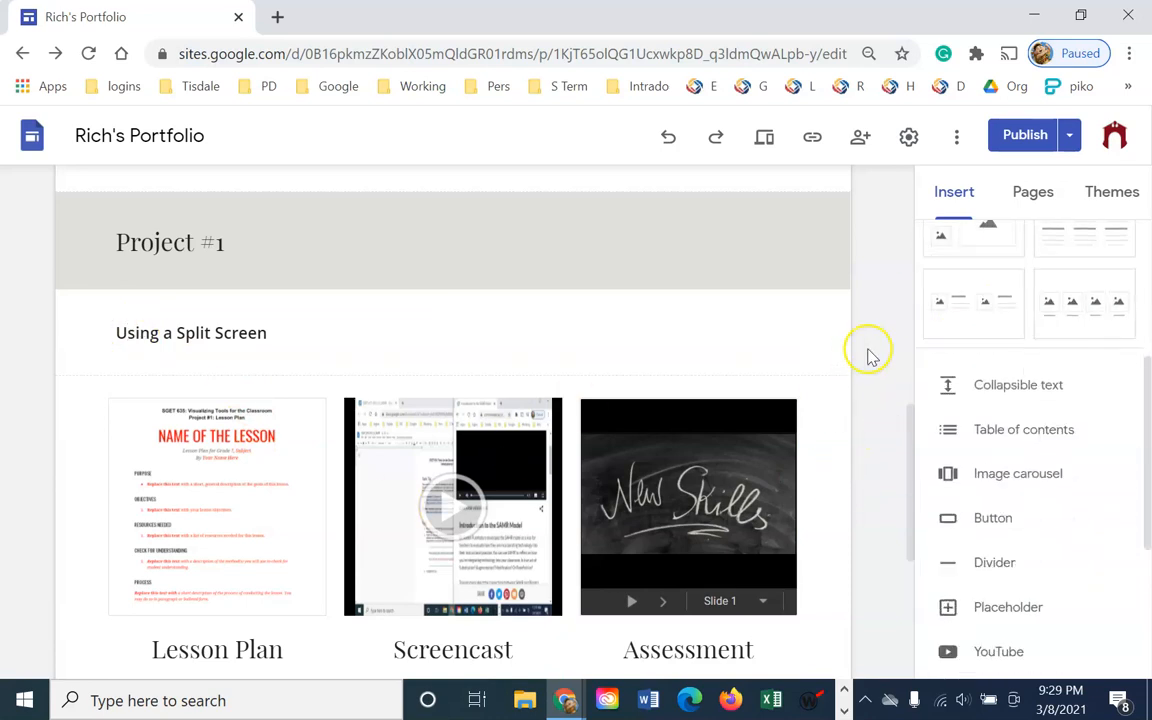
{"action": "scroll", "coordinate": [566, 527], "scroll_direction": "down", "scroll_amount": 3}
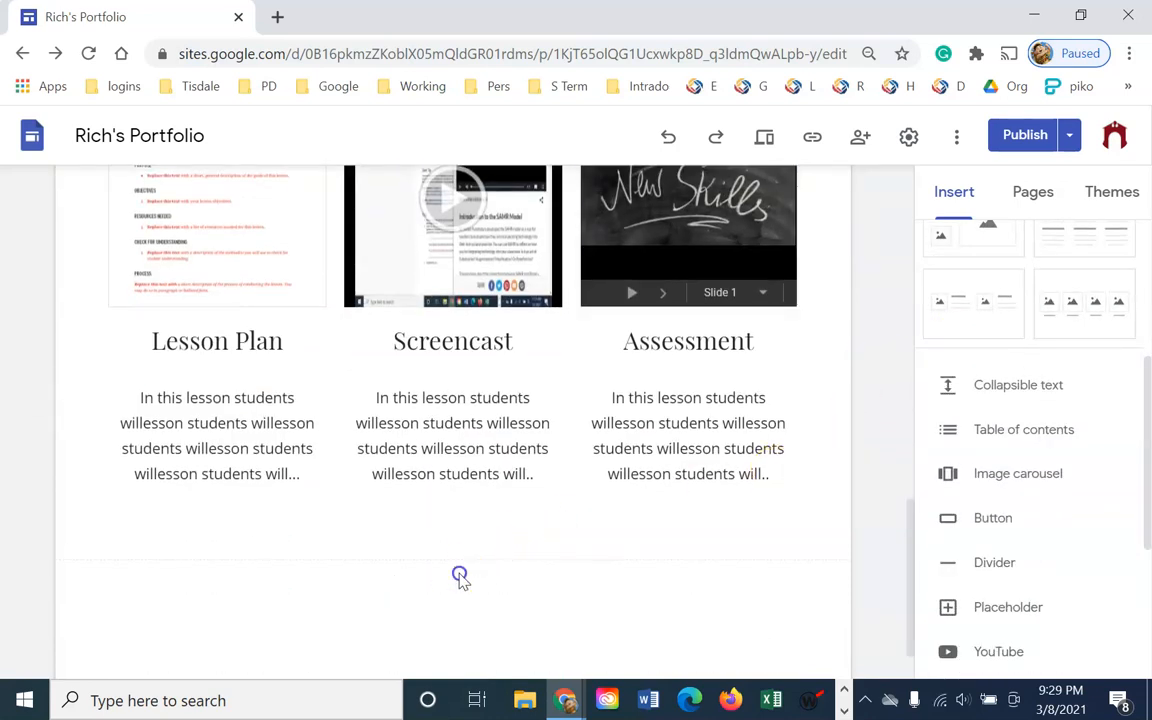
- Add a text box below the three-column section and enter "Habitat of a Frog" in it
{"action": "scroll", "coordinate": [990, 225], "scroll_direction": "up", "scroll_amount": 1}
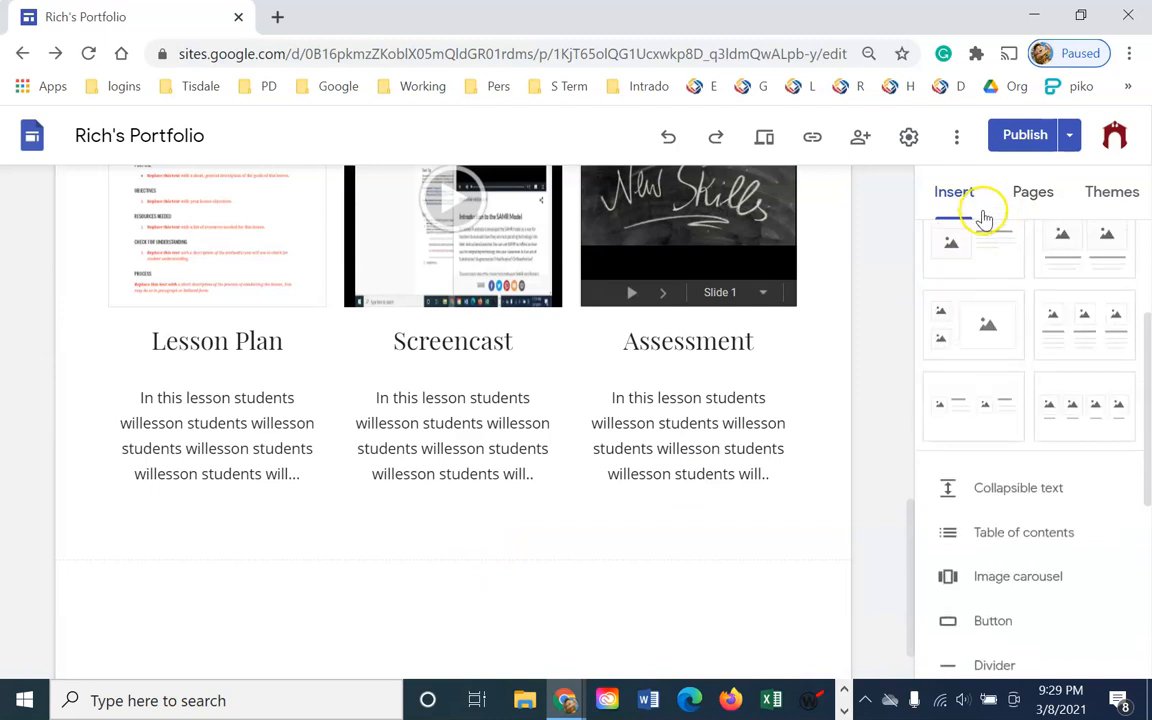
{"action": "scroll", "coordinate": [1041, 424], "scroll_direction": "up", "scroll_amount": 3}
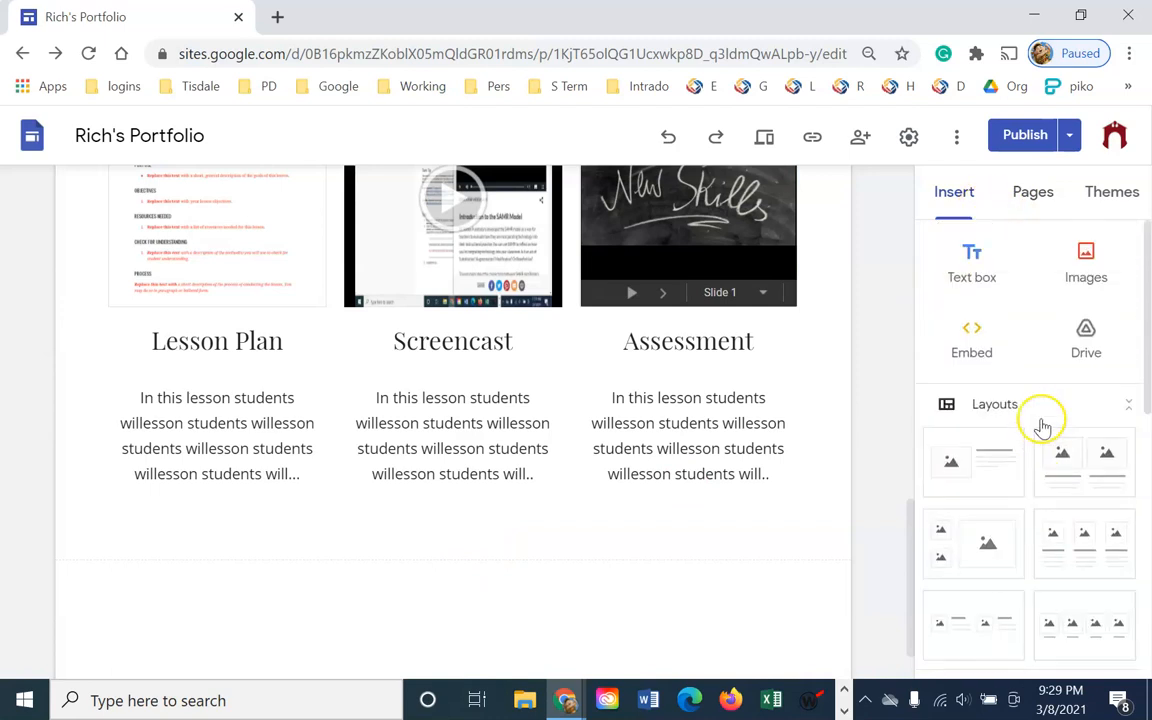
{"action": "left_click", "coordinate": [978, 275]}
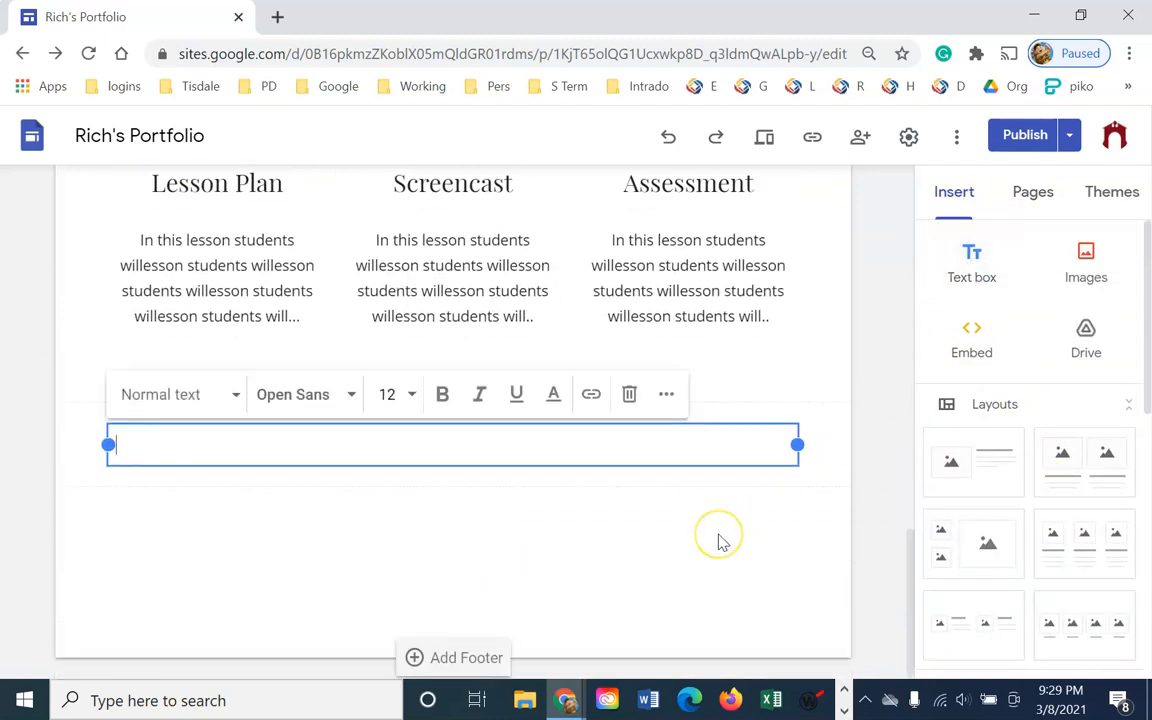
{"action": "scroll", "coordinate": [680, 540], "scroll_direction": "up", "scroll_amount": 3}
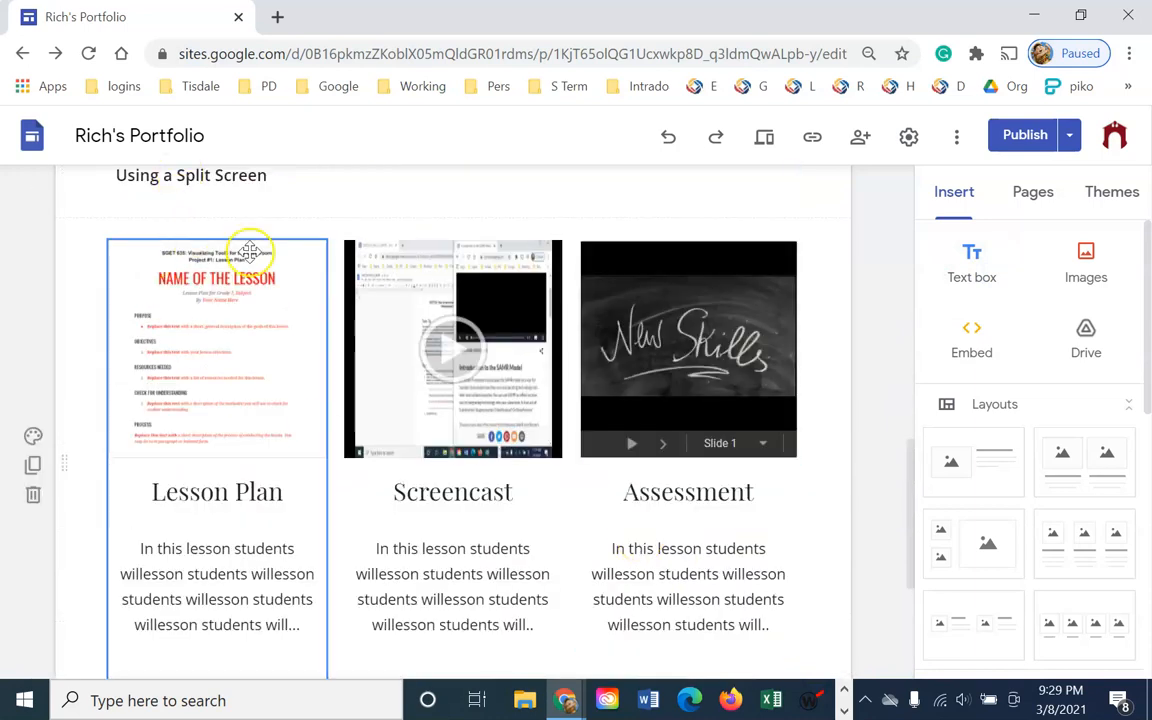
{"action": "scroll", "coordinate": [335, 490], "scroll_direction": "down", "scroll_amount": 2}
{"action": "scroll", "coordinate": [335, 493], "scroll_direction": "down", "scroll_amount": 1}
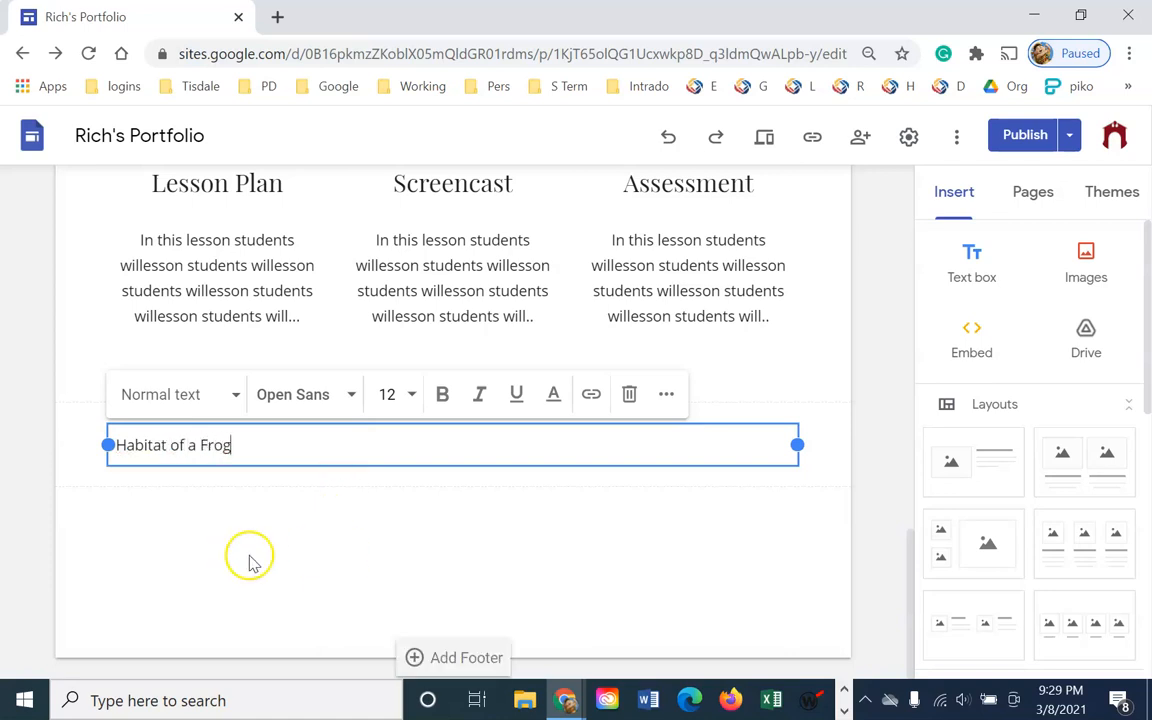
{"action": "scroll", "coordinate": [250, 552], "scroll_direction": "up", "scroll_amount": 2}
{"action": "scroll", "coordinate": [300, 560], "scroll_direction": "down", "scroll_amount": 2}
- Apply the Subheading style to the "Habitat of a Frog" text
{"action": "left_click", "coordinate": [303, 470]}
{"action": "left_click", "coordinate": [290, 455]}
{"action": "left_click_drag", "start_coordinate": [231, 452], "coordinate": [121, 455]}
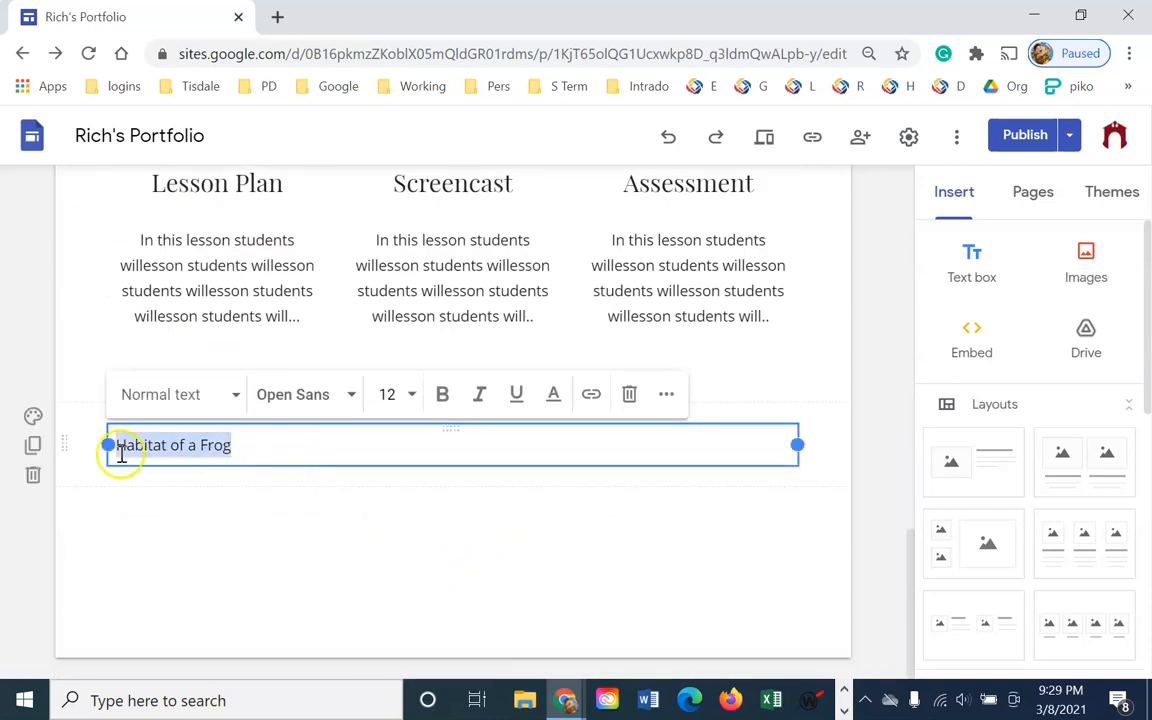
{"action": "left_click", "coordinate": [195, 394]}
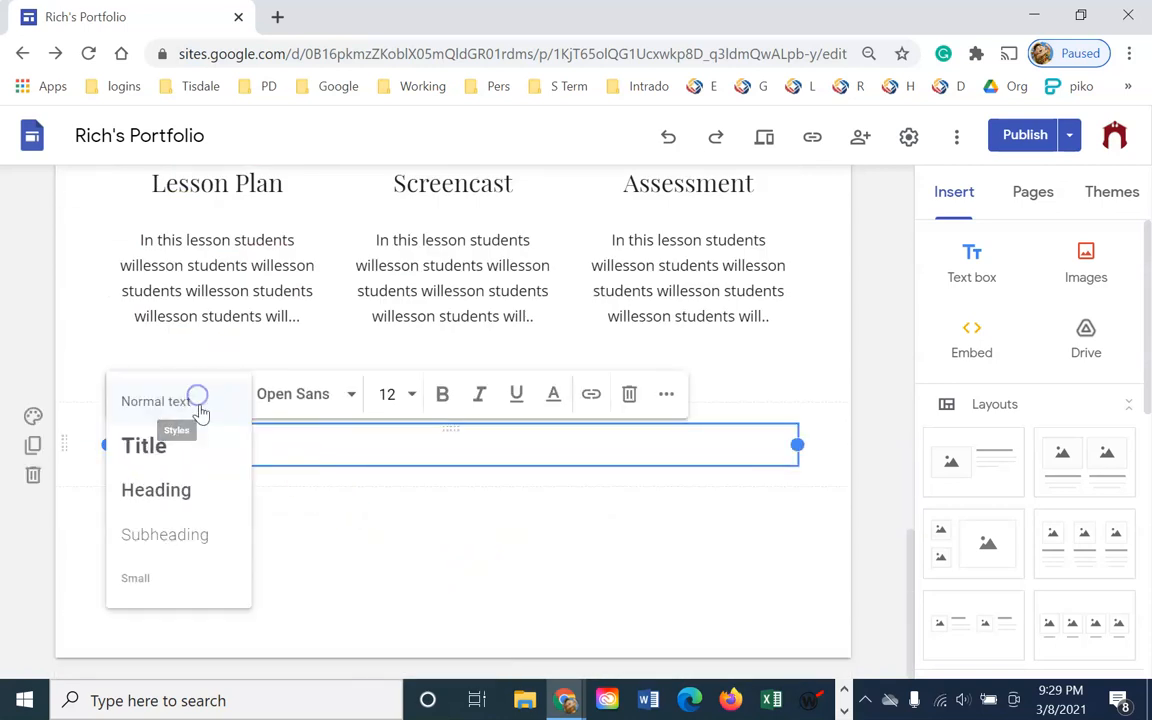
{"action": "left_click", "coordinate": [205, 536]}
{"action": "left_click", "coordinate": [244, 543]}
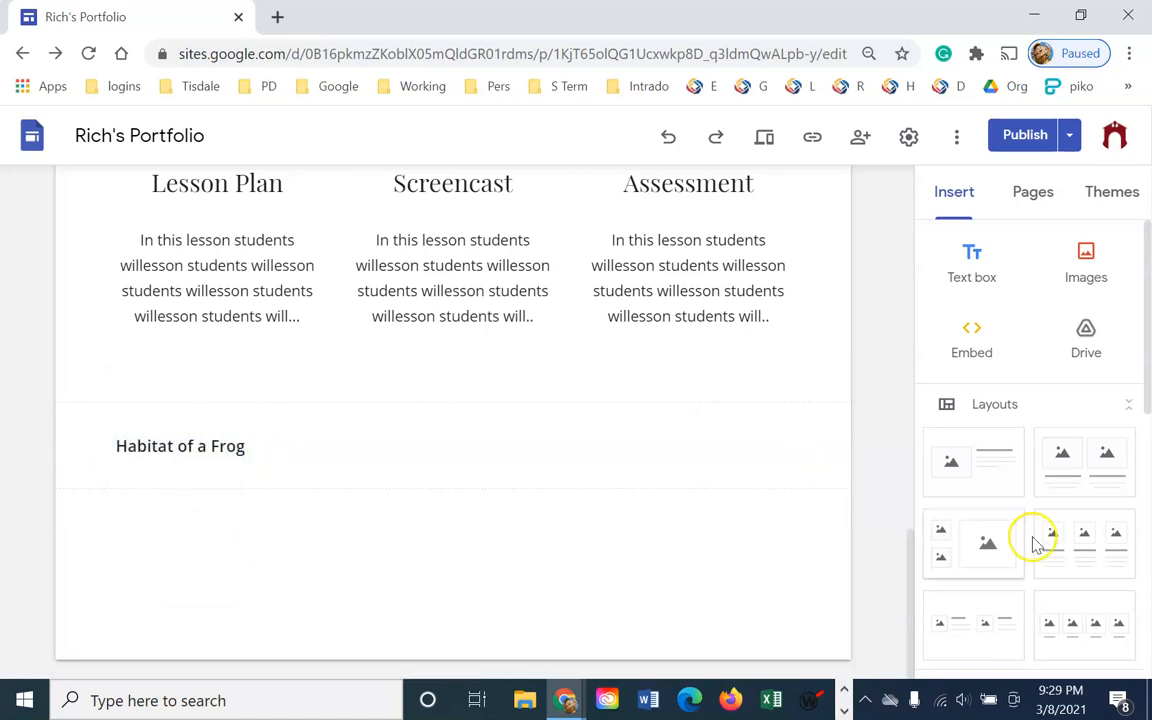
- Duplicate the filled Lesson Plan, Screencast and Assessment section and move the copy below the Habitat of a Frog subheading
{"action": "left_click", "coordinate": [1067, 561]}
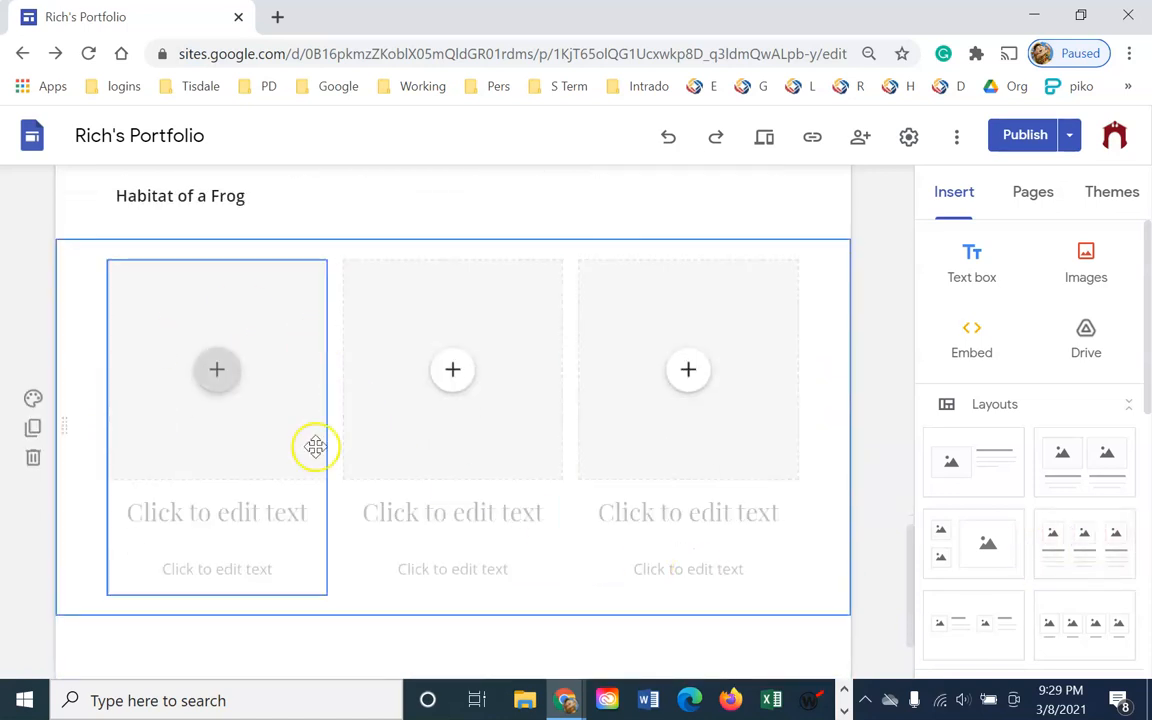
{"action": "left_click", "coordinate": [33, 457]}
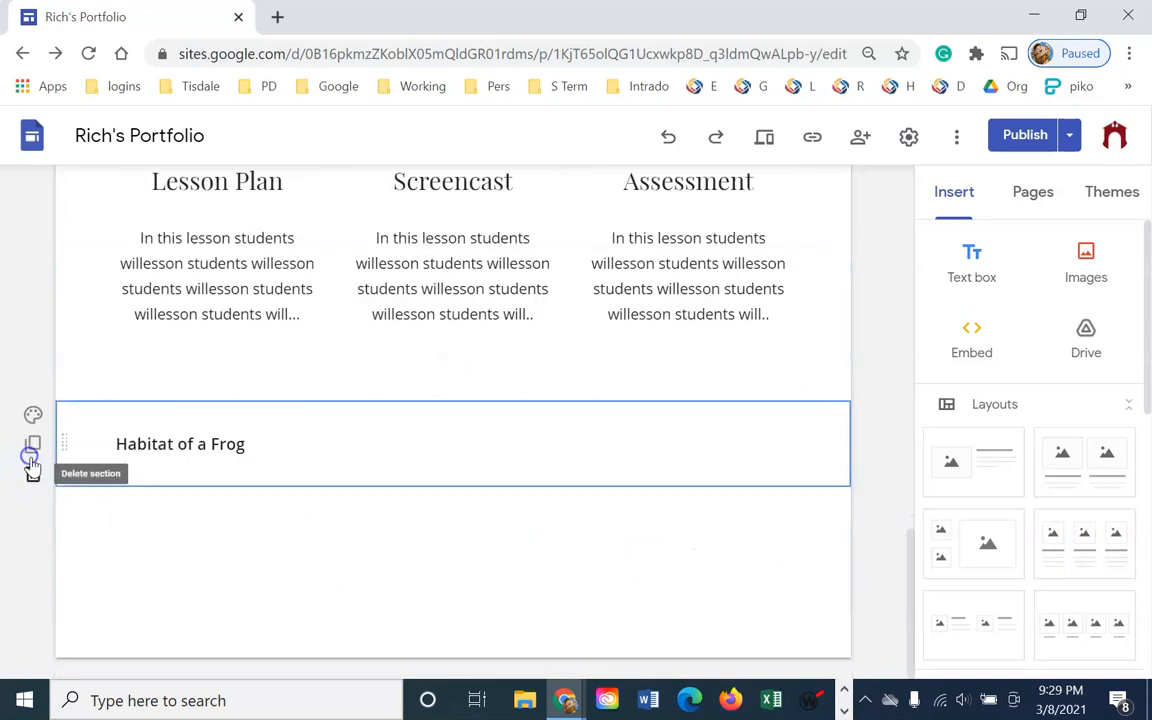
{"action": "scroll", "coordinate": [100, 488], "scroll_direction": "up", "scroll_amount": 5}
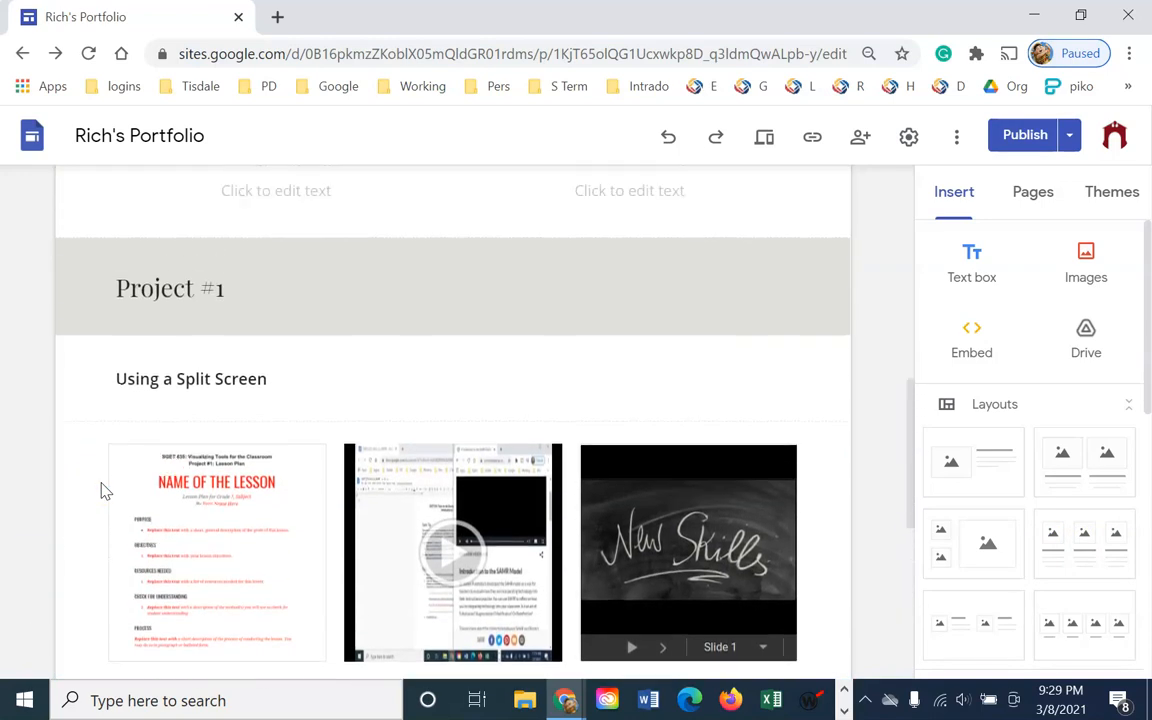
{"action": "scroll", "coordinate": [108, 482], "scroll_direction": "down", "scroll_amount": 2}
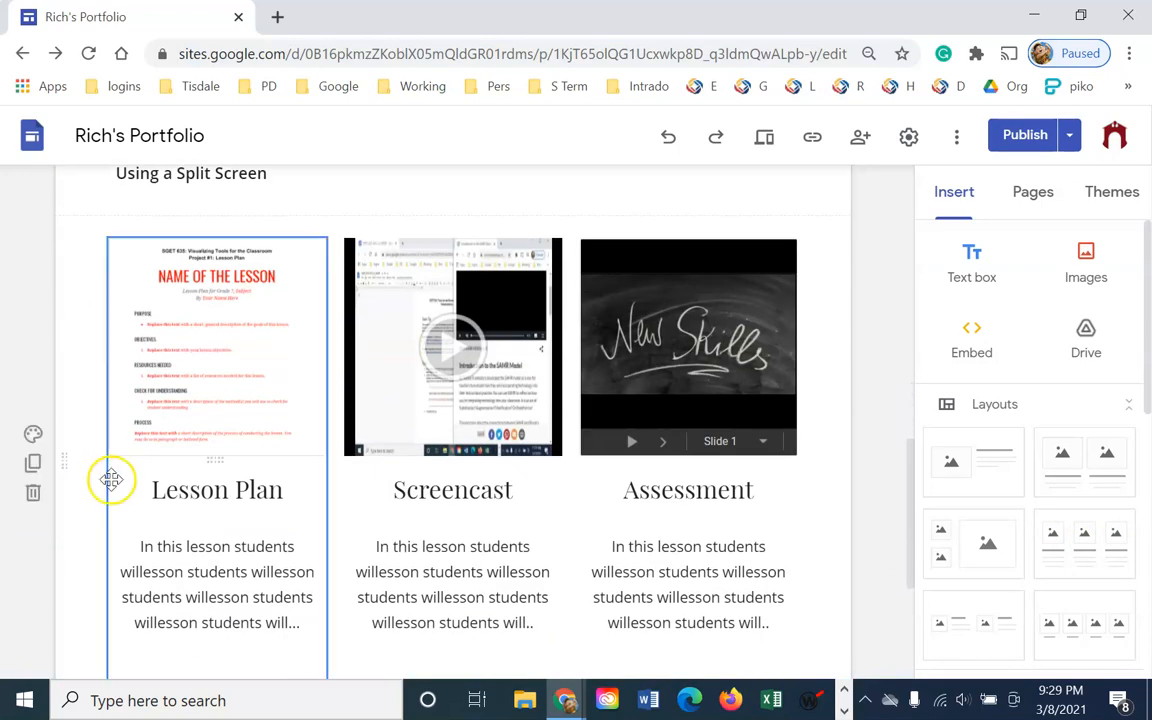
{"action": "left_click", "coordinate": [33, 463]}
{"action": "scroll", "coordinate": [98, 480], "scroll_direction": "down", "scroll_amount": 3}
{"action": "scroll", "coordinate": [206, 458], "scroll_direction": "up", "scroll_amount": 1}
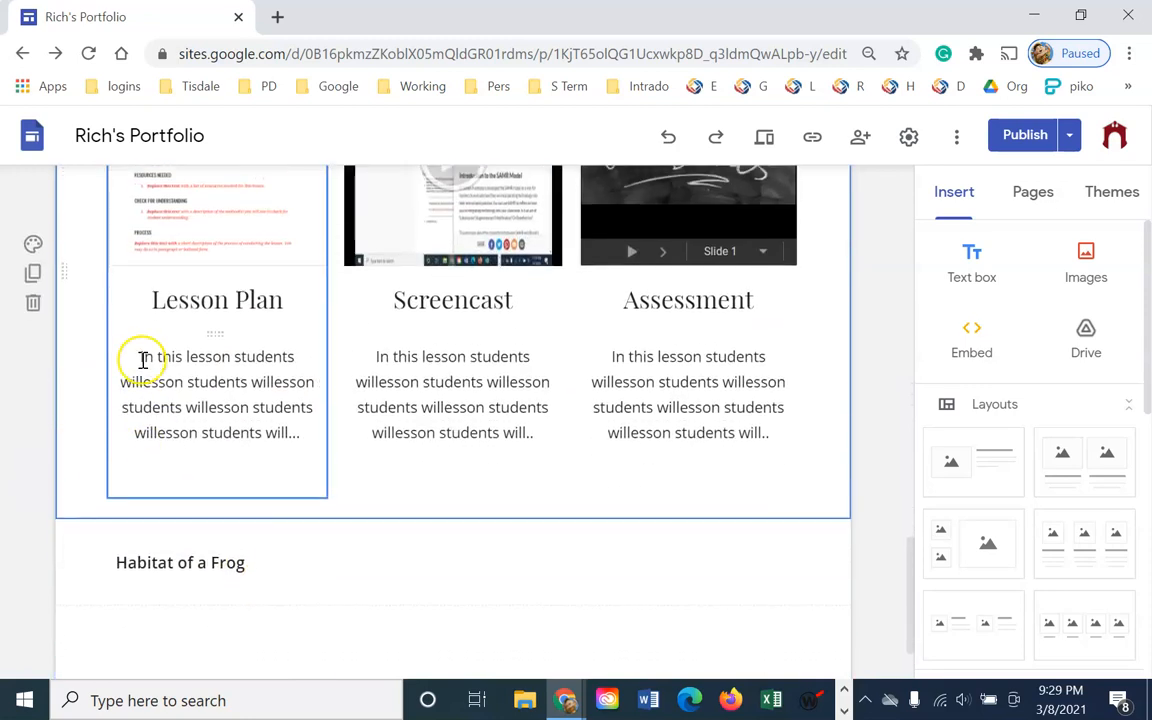
{"action": "left_click_drag", "start_coordinate": [63, 270], "coordinate": [75, 700]}
- Change the middle column's heading in the copied section from Screencast to "Mobile Video"
{"action": "left_click", "coordinate": [377, 355]}
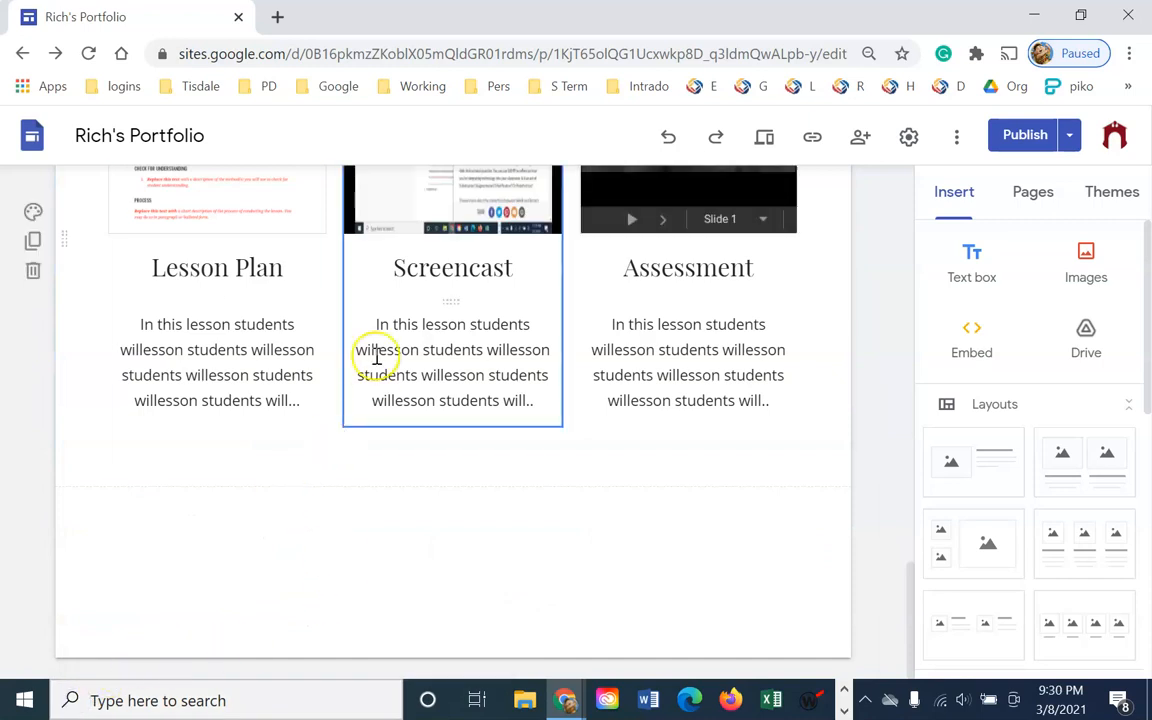
{"action": "left_click", "coordinate": [442, 265]}
{"action": "double_click", "coordinate": [446, 270]}
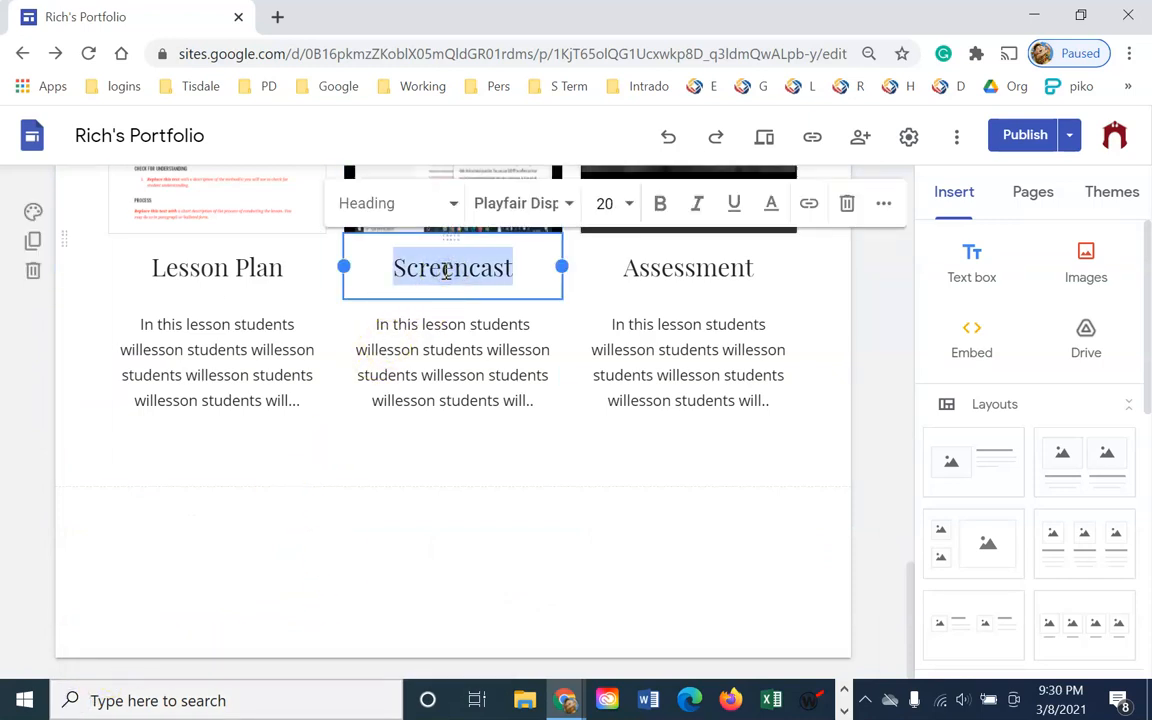
{"action": "type", "text": "Mobile Video"}
{"action": "left_click", "coordinate": [424, 548]}
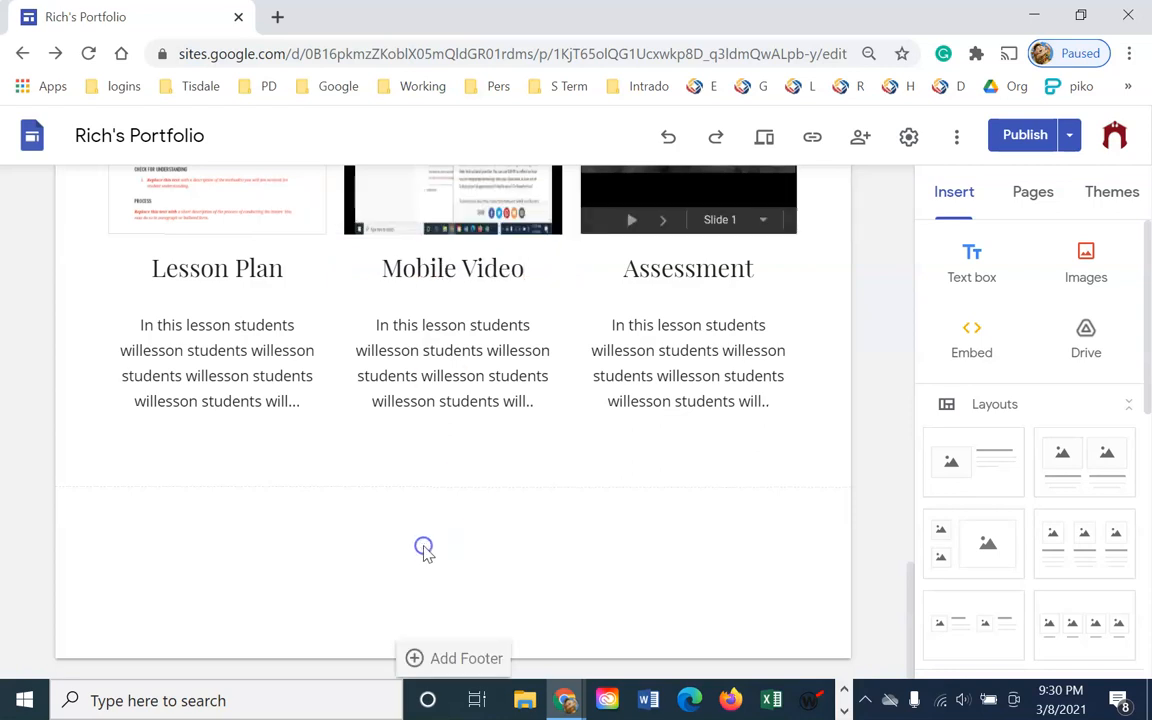
- Duplicate the Habitat of a Frog subheading section twice
{"action": "scroll", "coordinate": [400, 535], "scroll_direction": "up", "scroll_amount": 10}
{"action": "scroll", "coordinate": [300, 518], "scroll_direction": "down", "scroll_amount": 6}
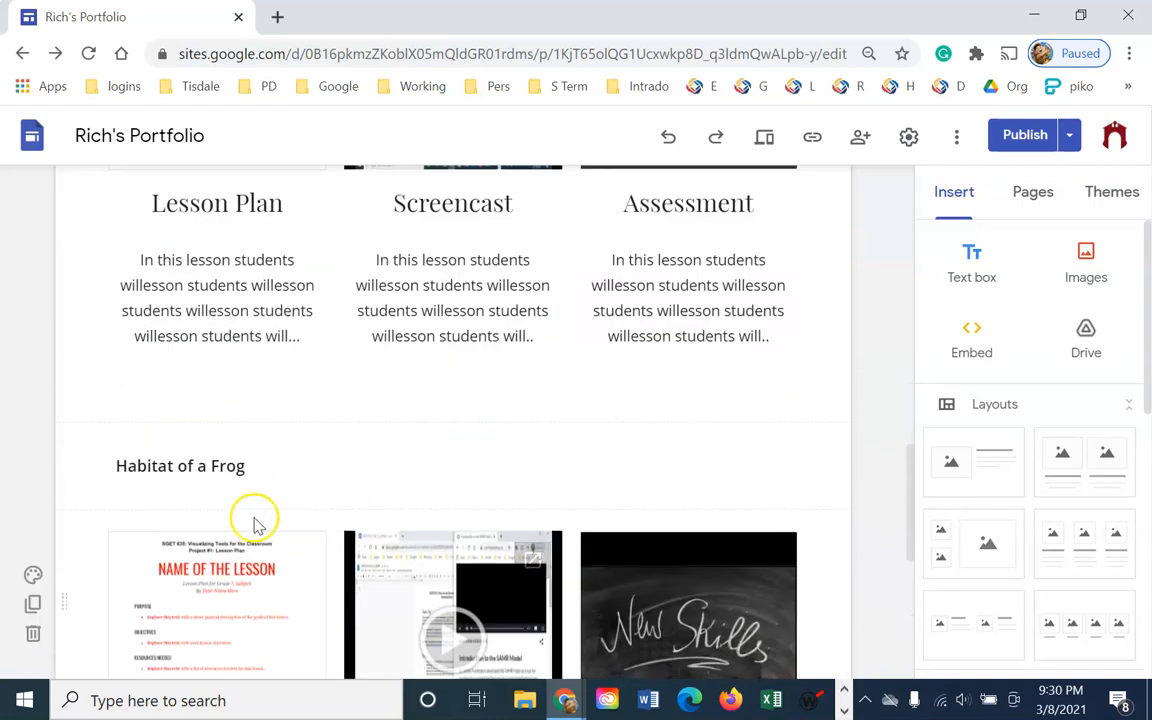
{"action": "left_click", "coordinate": [226, 474]}
{"action": "left_click", "coordinate": [33, 466]}
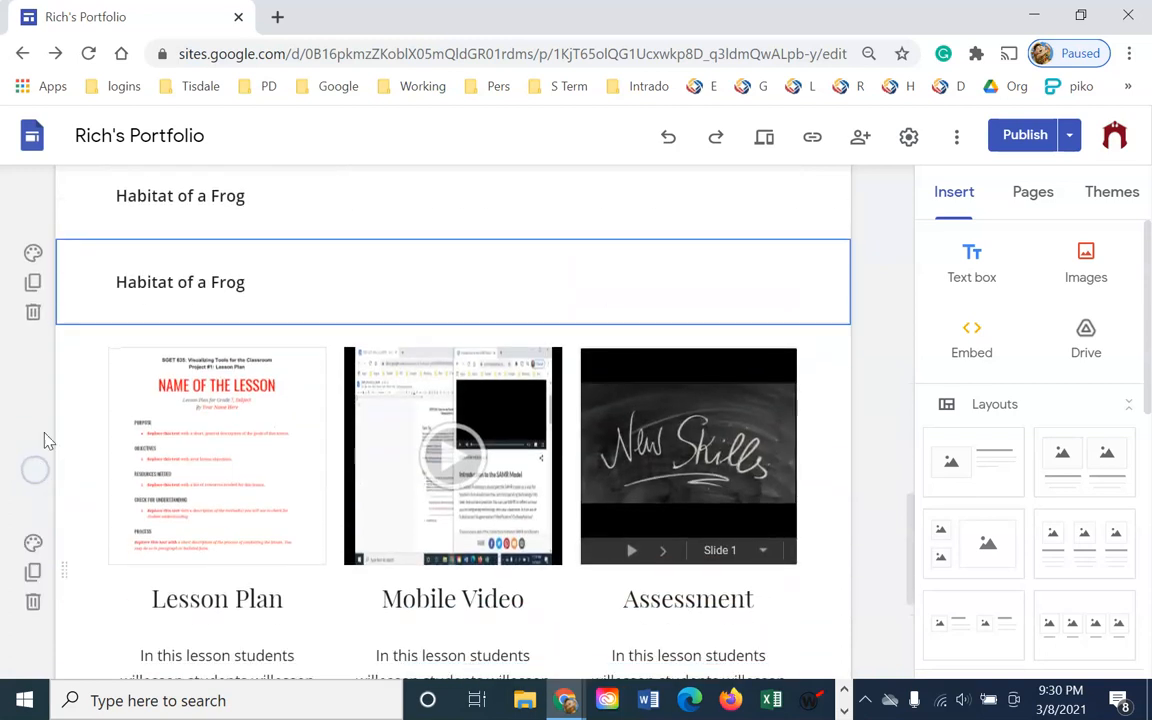
{"action": "left_click", "coordinate": [33, 282]}
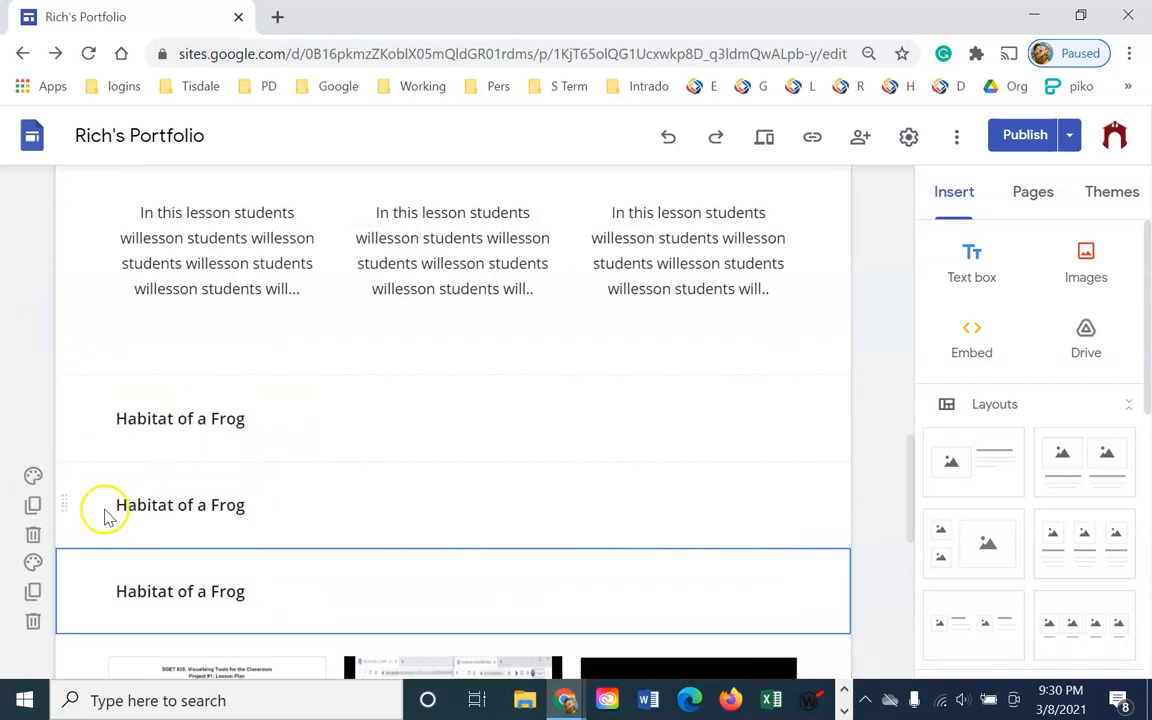
- Reorder the sections so the Mobile Video layout sits directly below the first Habitat of a Frog subheading, above its two copies
{"action": "scroll", "coordinate": [240, 590], "scroll_direction": "down", "scroll_amount": 4}
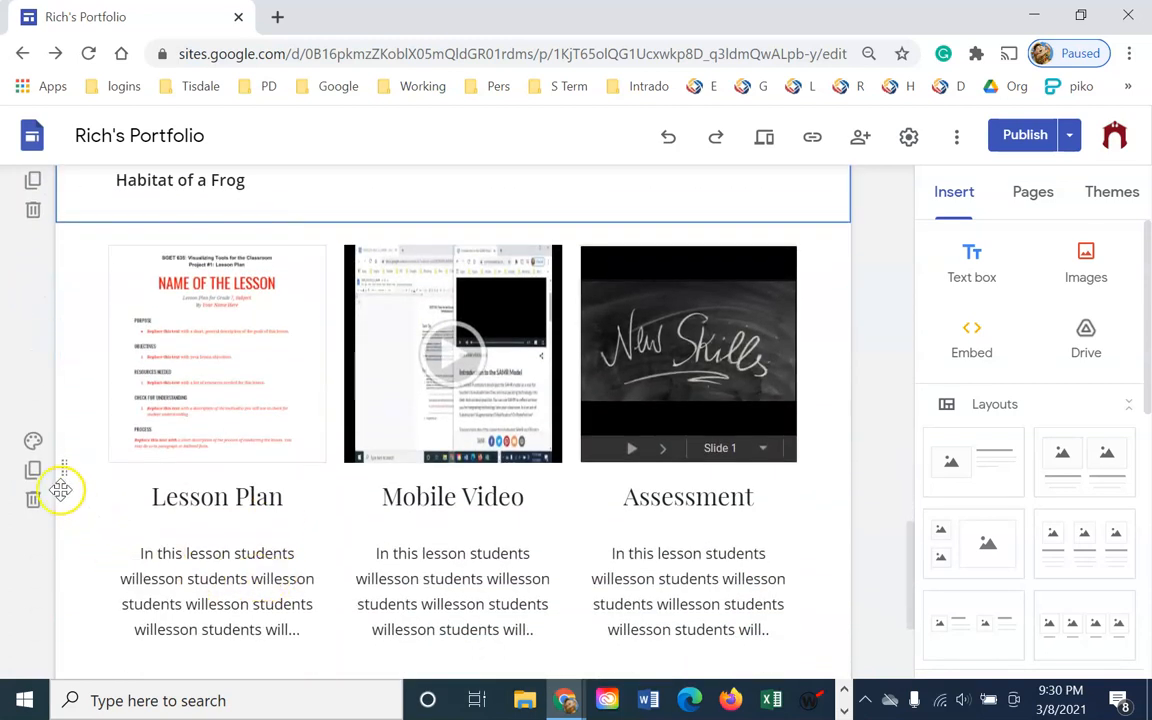
{"action": "left_click_drag", "start_coordinate": [72, 463], "coordinate": [148, 256]}
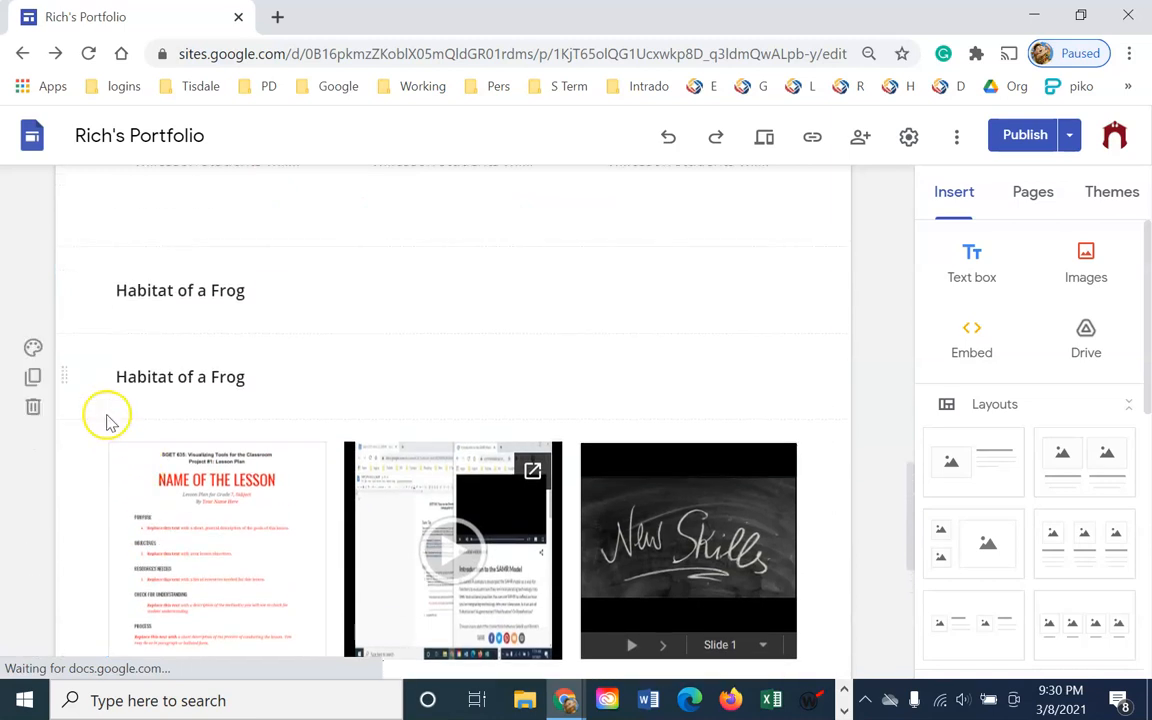
{"action": "left_click_drag", "start_coordinate": [67, 374], "coordinate": [113, 599]}
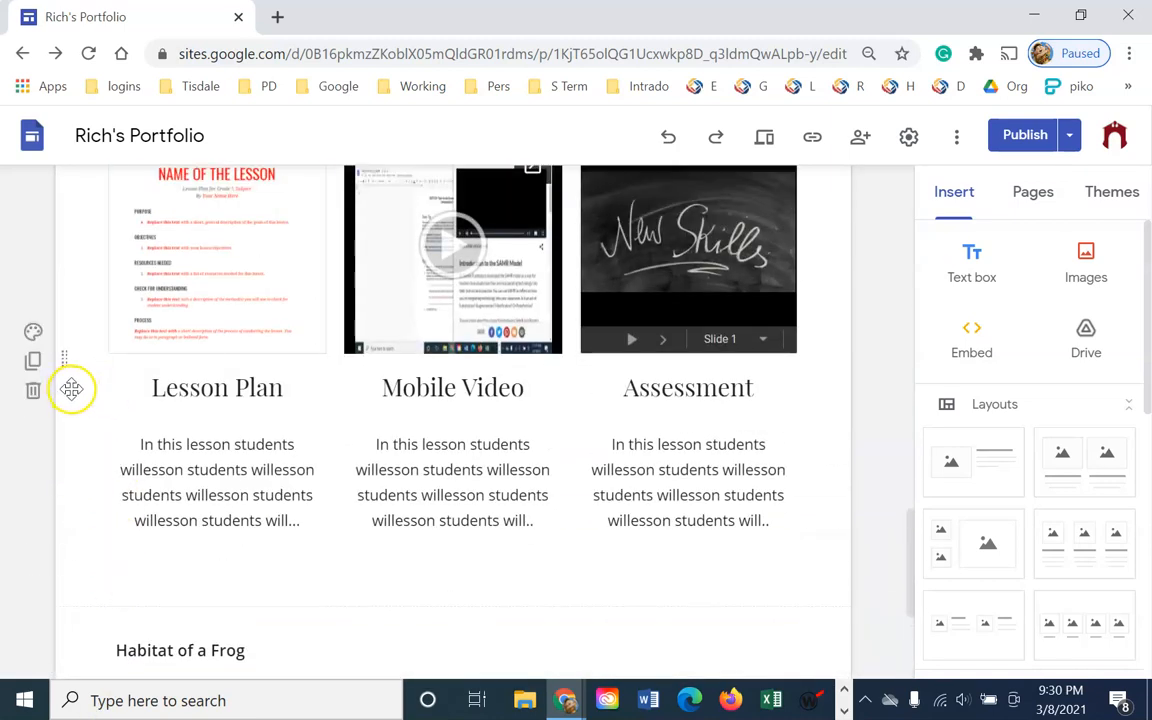
- Duplicate the section containing the Lesson Plan, Mobile Video and Assessment columns
{"action": "scroll", "coordinate": [72, 388], "scroll_direction": "up", "scroll_amount": 4}
{"action": "scroll", "coordinate": [80, 387], "scroll_direction": "up", "scroll_amount": 5}
{"action": "scroll", "coordinate": [85, 395], "scroll_direction": "down", "scroll_amount": 8}
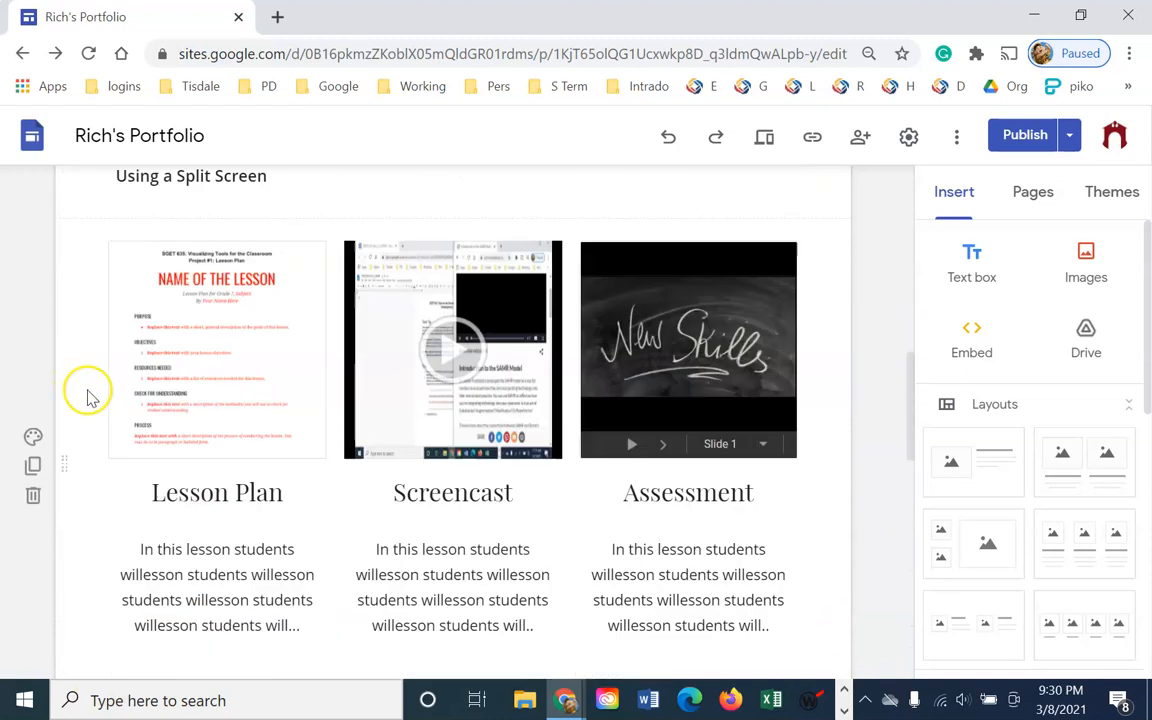
{"action": "scroll", "coordinate": [86, 433], "scroll_direction": "down", "scroll_amount": 3}
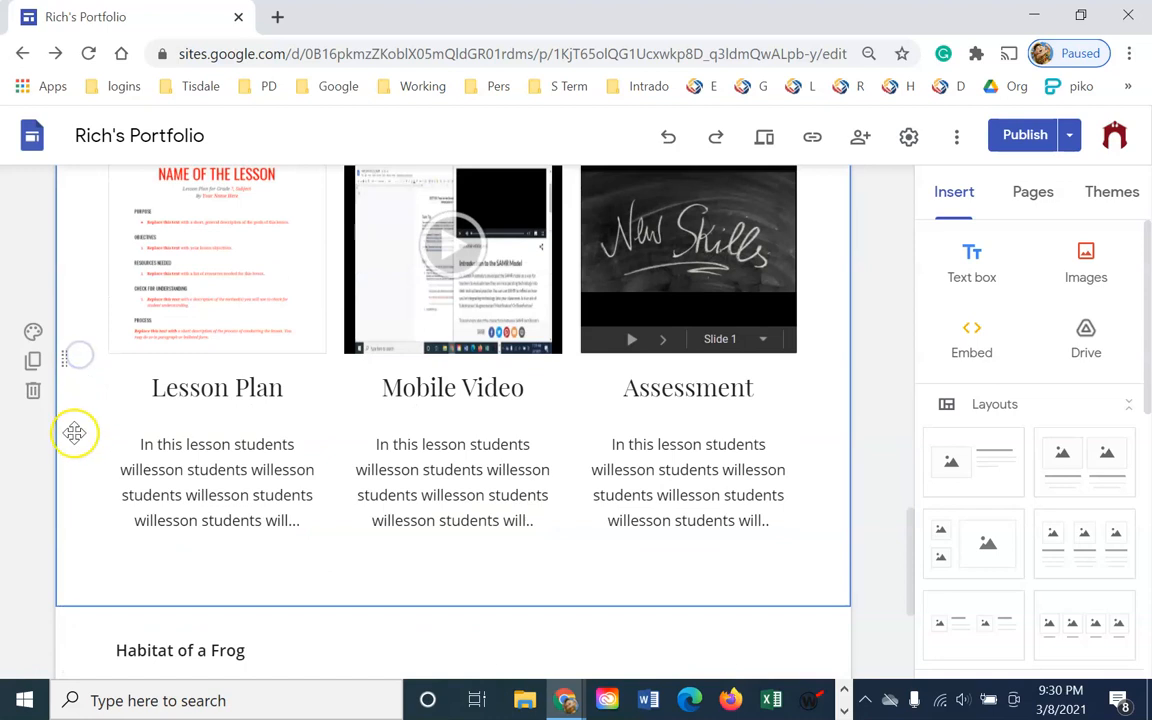
{"action": "left_click", "coordinate": [33, 361]}
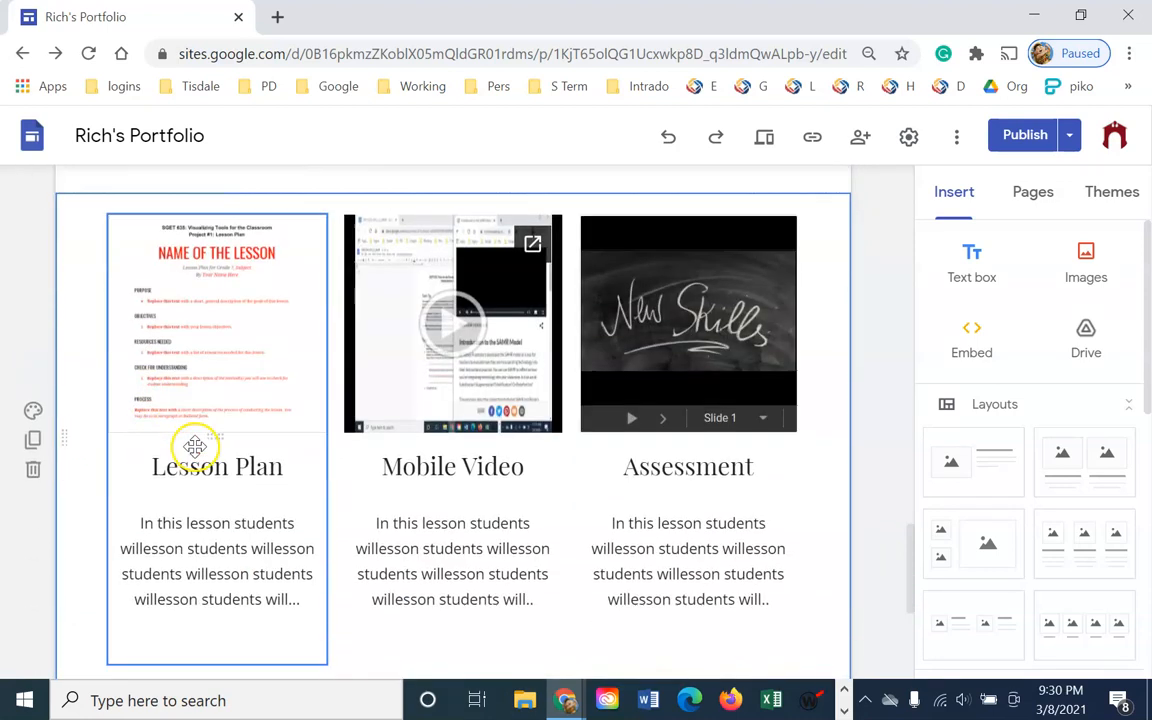
- Place the copied Mobile Video layout below the second Habitat of a Frog subheading, and another duplicate of it below the third
{"action": "scroll", "coordinate": [195, 445], "scroll_direction": "down", "scroll_amount": 2}
{"action": "left_click_drag", "start_coordinate": [64, 283], "coordinate": [92, 624]}
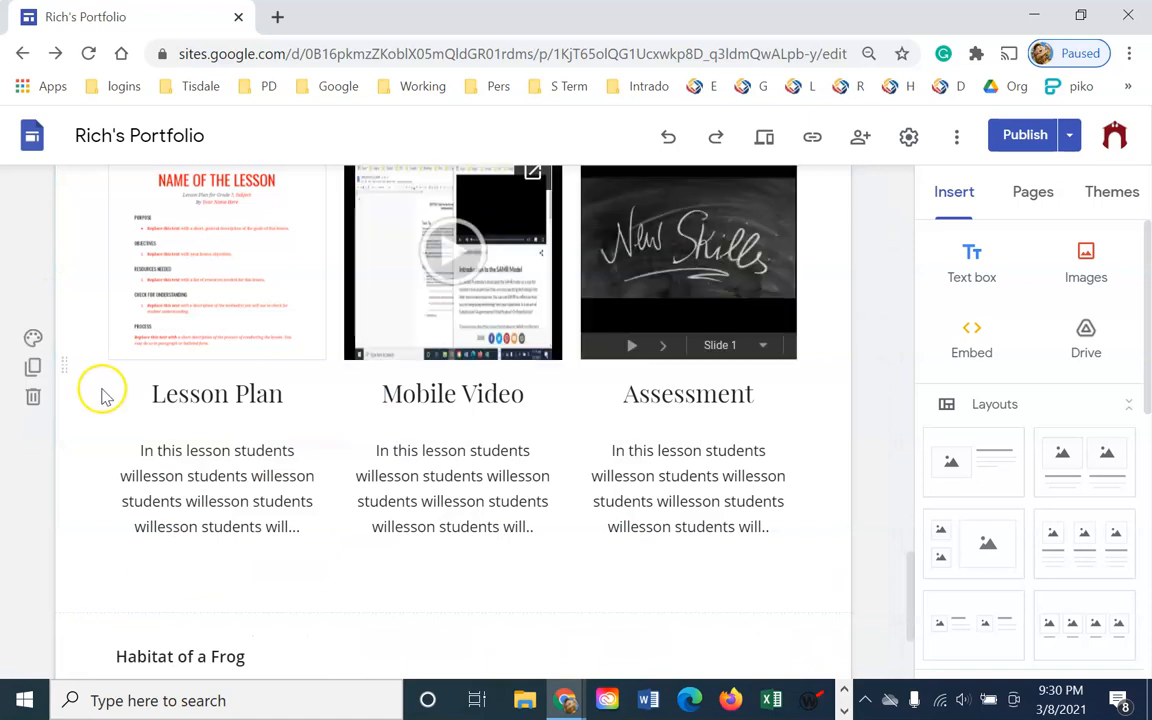
{"action": "scroll", "coordinate": [103, 395], "scroll_direction": "down", "scroll_amount": 5}
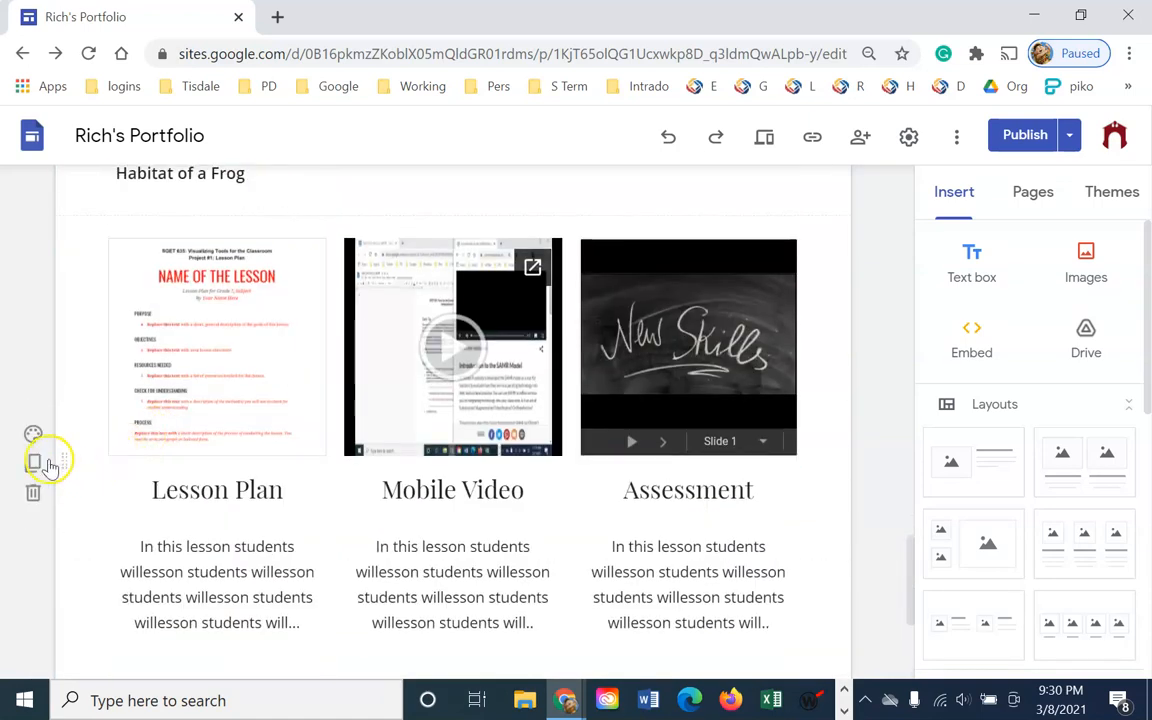
{"action": "left_click", "coordinate": [33, 463]}
{"action": "scroll", "coordinate": [105, 463], "scroll_direction": "down", "scroll_amount": 2}
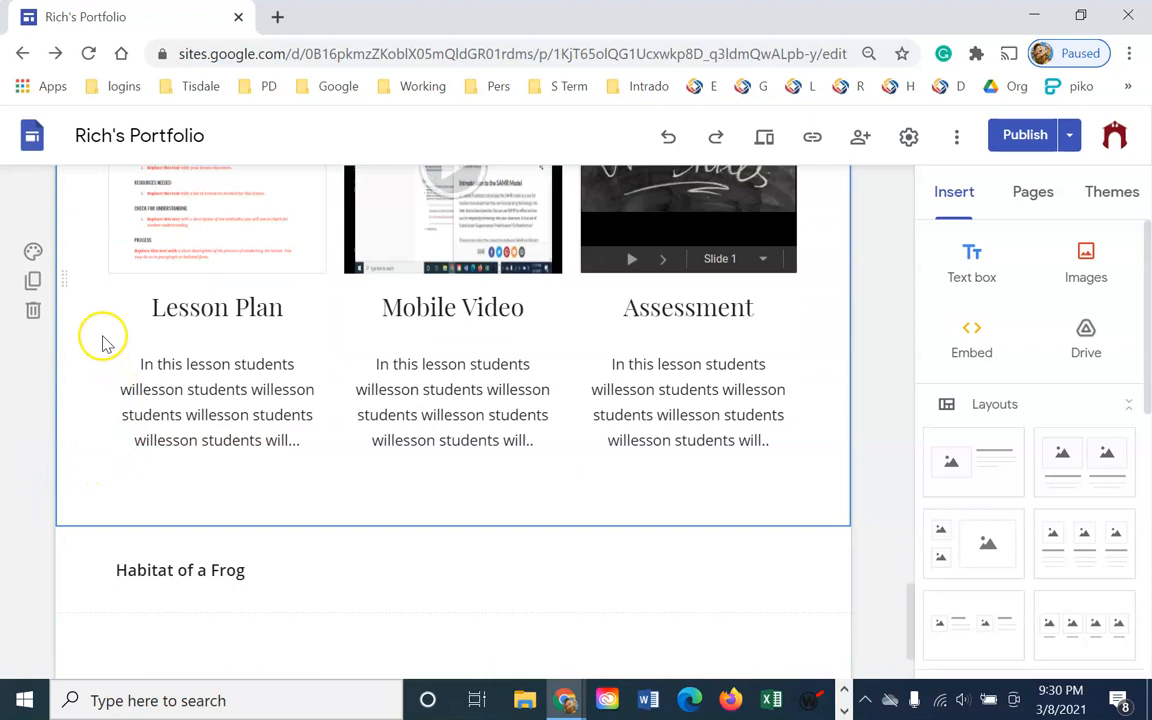
{"action": "left_click_drag", "start_coordinate": [66, 280], "coordinate": [92, 627]}
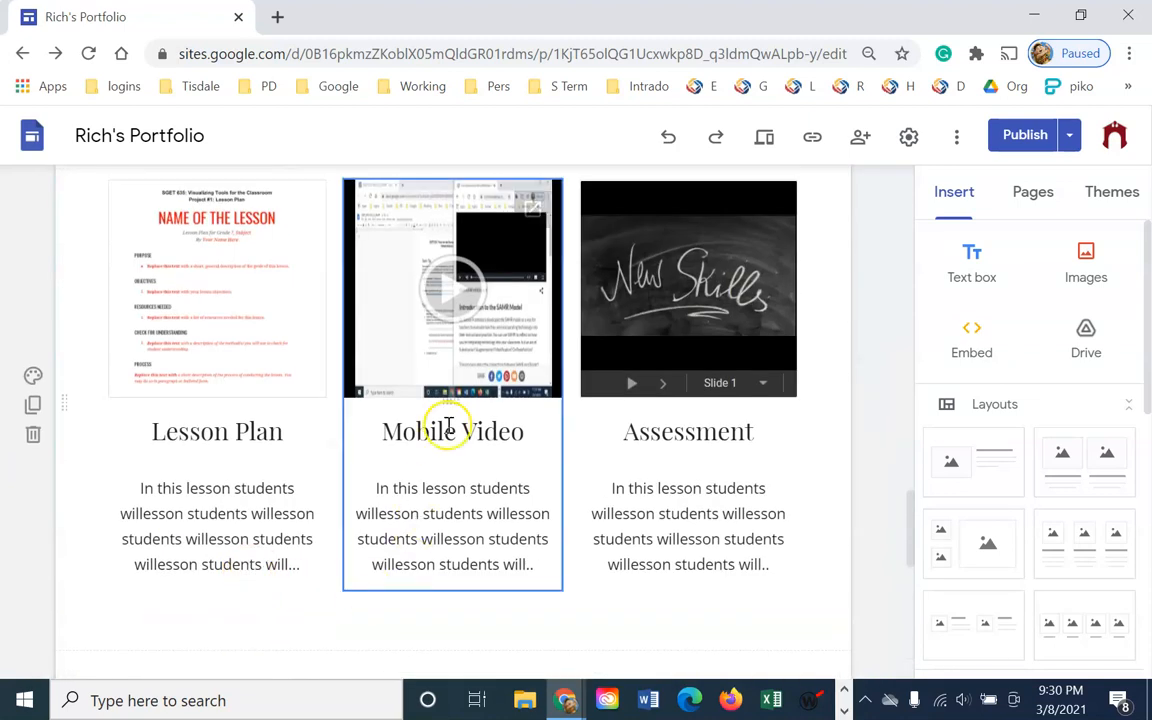
- Change the middle column's heading below the second Habitat of a Frog subheading to "Presentation Video"
{"action": "left_click", "coordinate": [444, 432]}
{"action": "left_click_drag", "start_coordinate": [527, 433], "coordinate": [381, 437]}
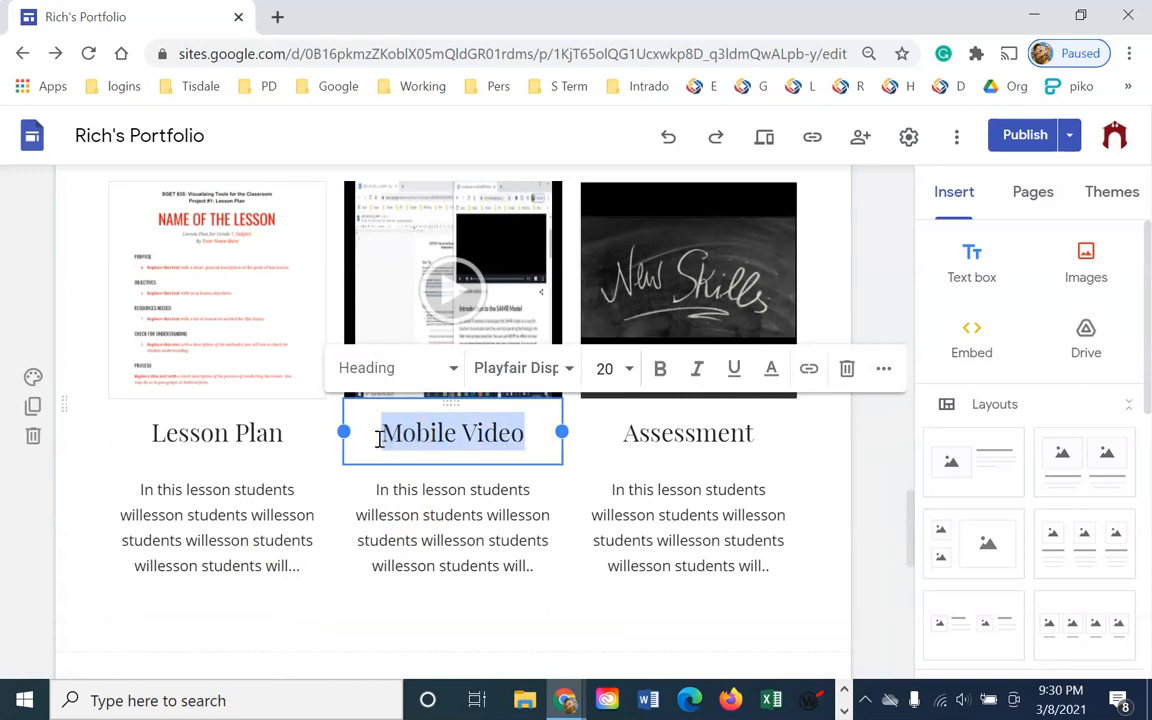
{"action": "type", "text": "Presentation"}
{"action": "type", "text": "Video"}
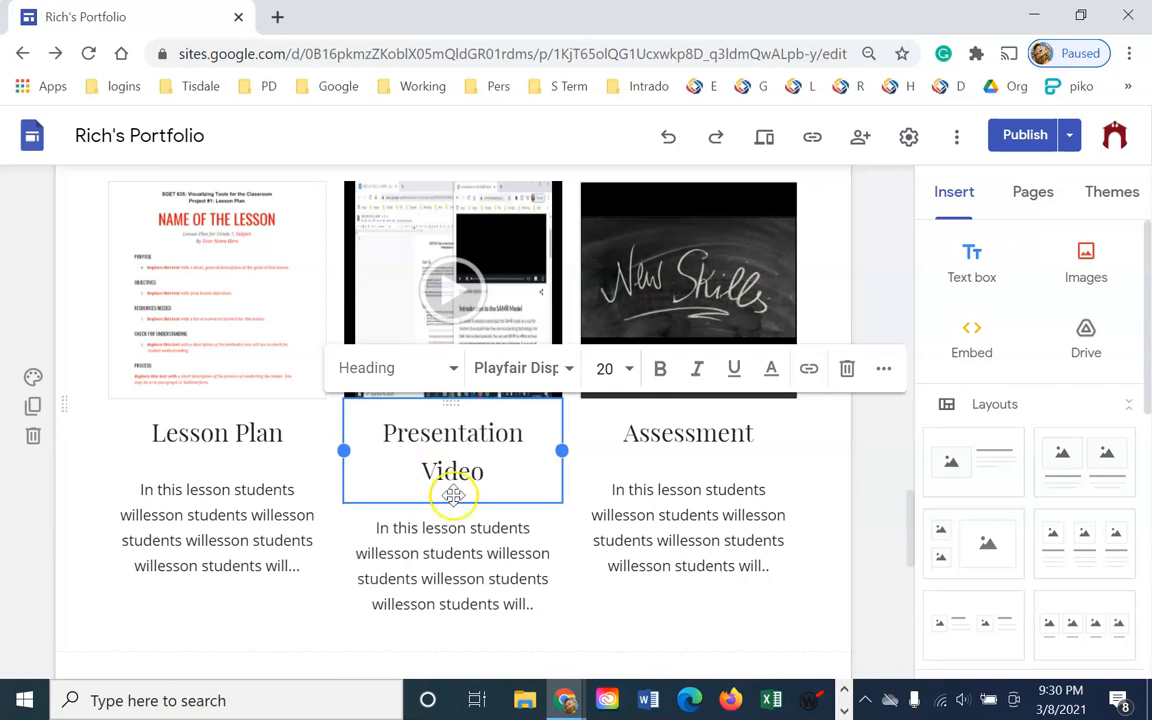
- Change the middle column's heading below the third Habitat of a Frog subheading to "Whiteboard"
{"action": "scroll", "coordinate": [470, 520], "scroll_direction": "down", "scroll_amount": 4}
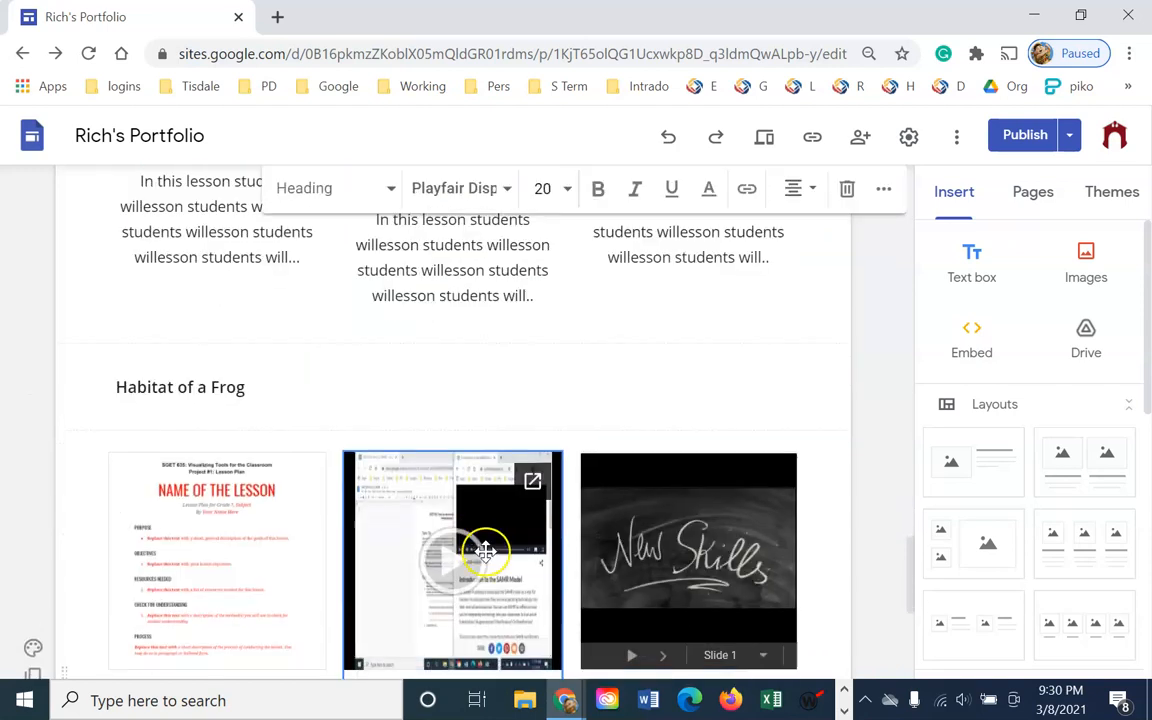
{"action": "left_click", "coordinate": [478, 500]}
{"action": "left_click_drag", "start_coordinate": [537, 508], "coordinate": [372, 500]}
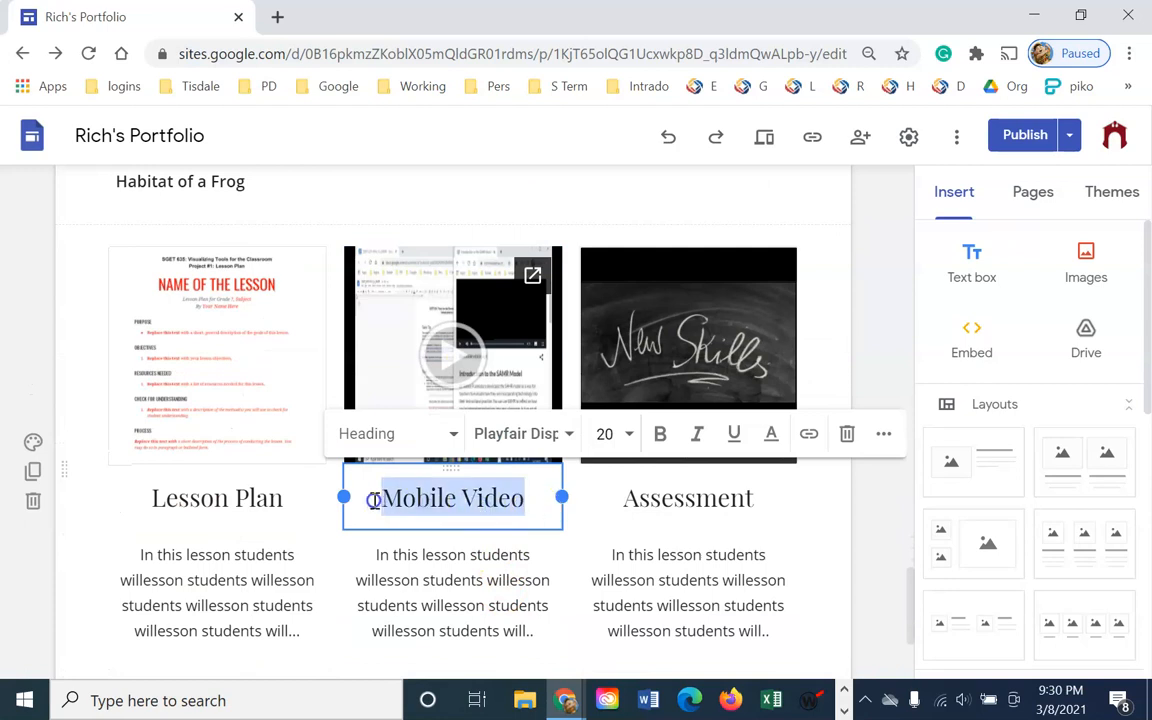
{"action": "type", "text": "Whit"}
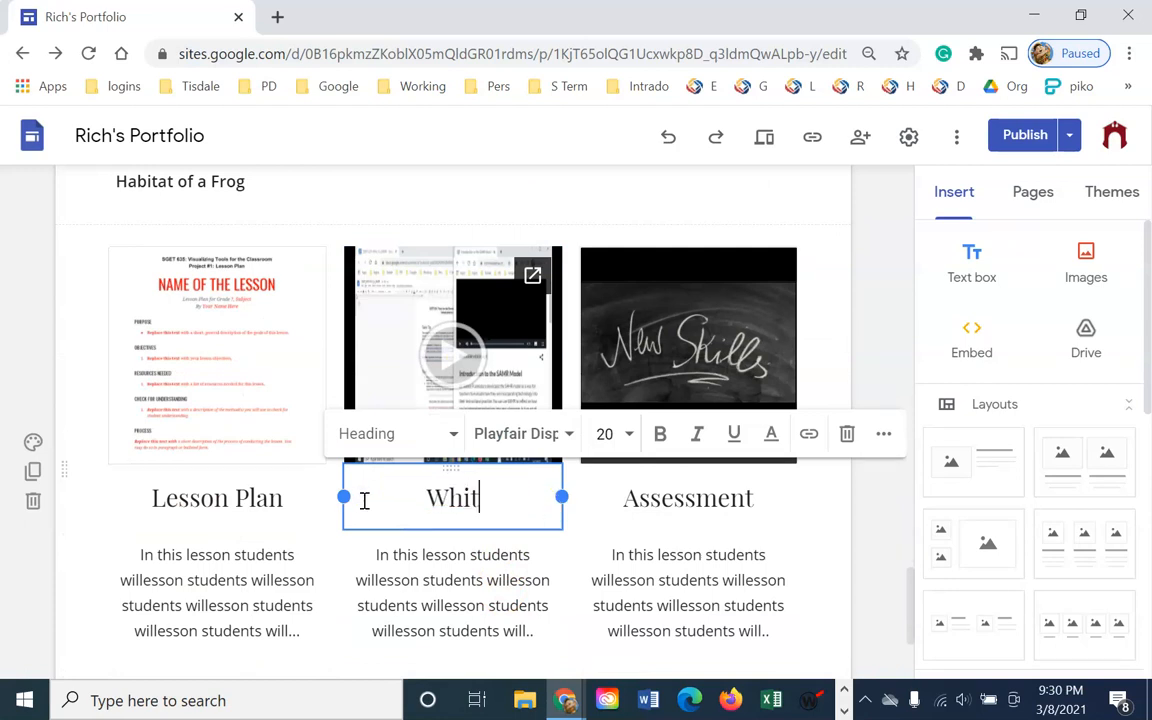
{"action": "type", "text": "ebaor"}
{"action": "key", "text": "BackSpace"}
{"action": "key", "text": "BackSpace"}
{"action": "type", "text": "oard"}
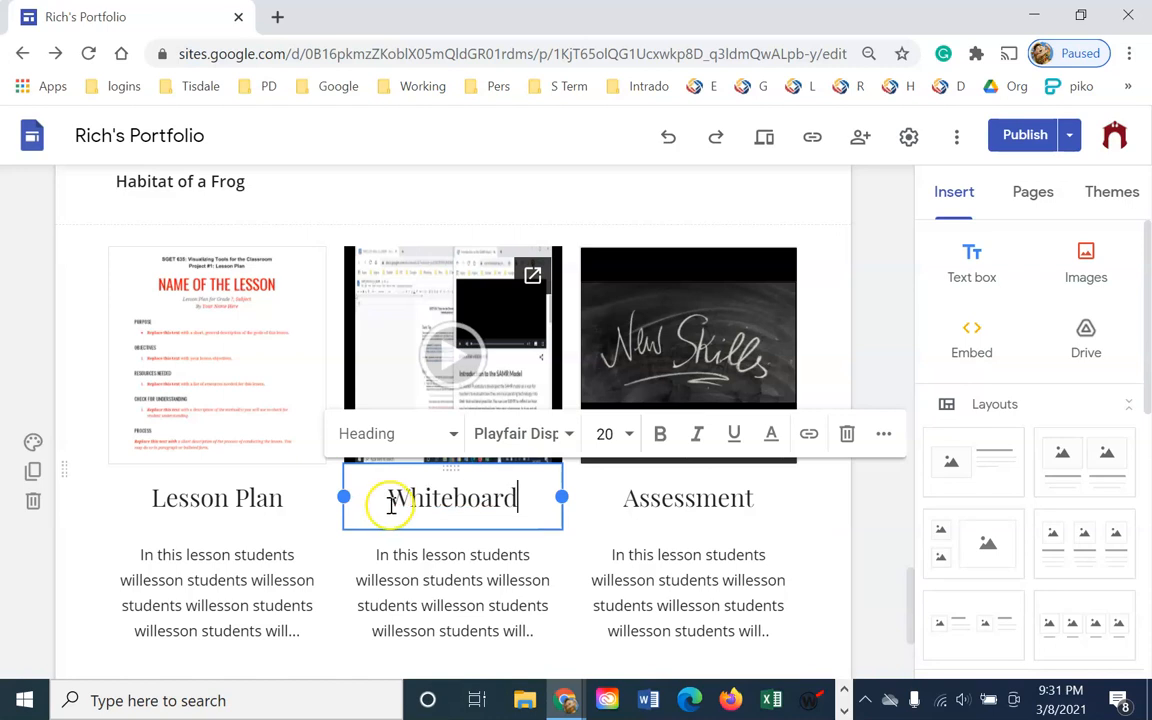
- Shorten the Presentation Video heading to "Presentation"
{"action": "scroll", "coordinate": [392, 505], "scroll_direction": "up", "scroll_amount": 3}
{"action": "left_click", "coordinate": [470, 277]}
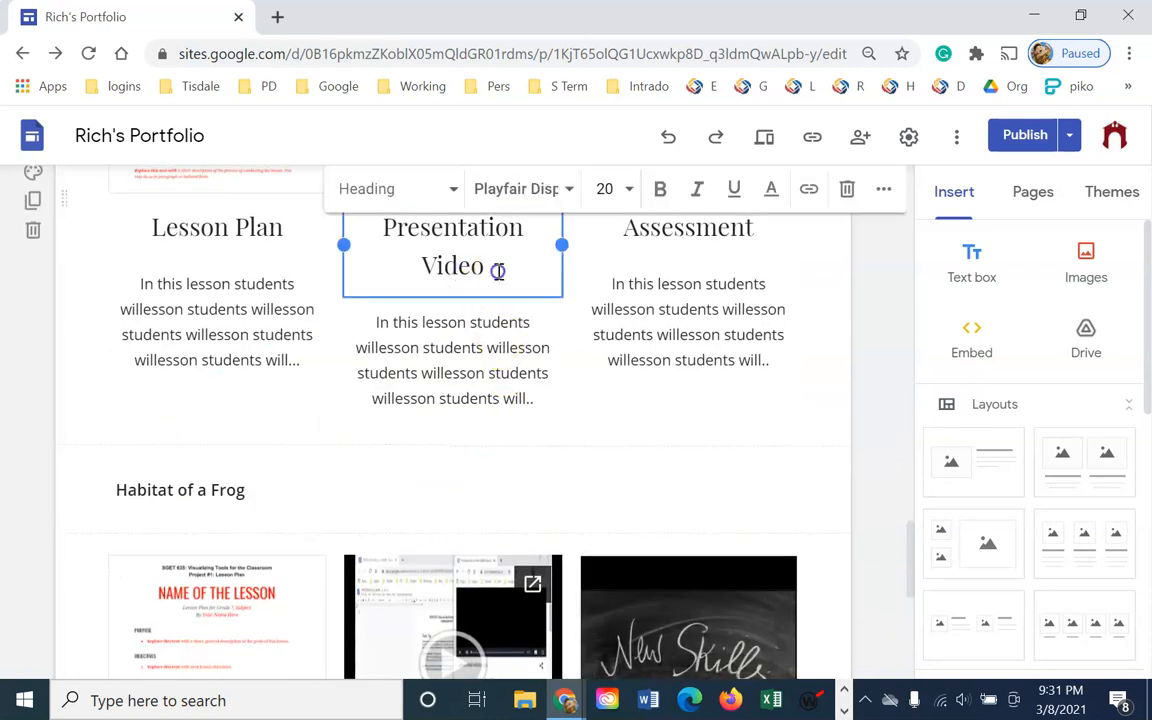
{"action": "left_click_drag", "start_coordinate": [497, 270], "coordinate": [350, 268]}
{"action": "key", "text": "BackSpace"}
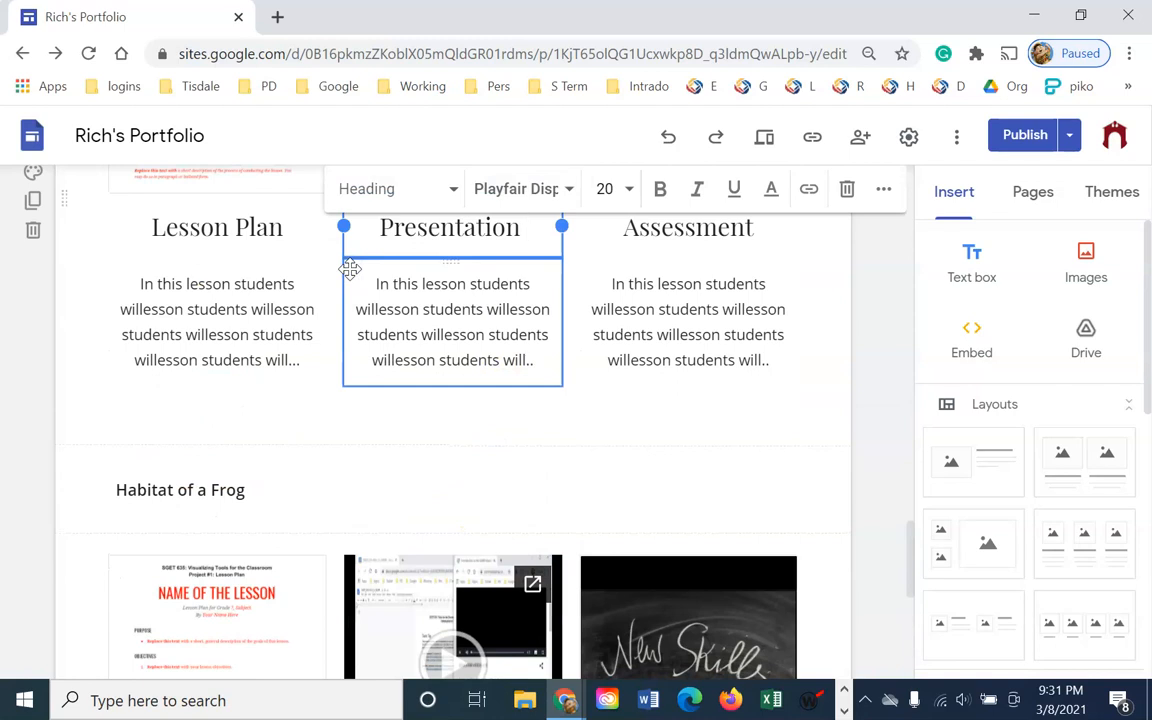
- Review the Project #1 section from the Using a Split Screen layout down through the three Habitat of a Frog layouts
{"action": "scroll", "coordinate": [386, 283], "scroll_direction": "down", "scroll_amount": 5}
{"action": "scroll", "coordinate": [532, 442], "scroll_direction": "up", "scroll_amount": 10}
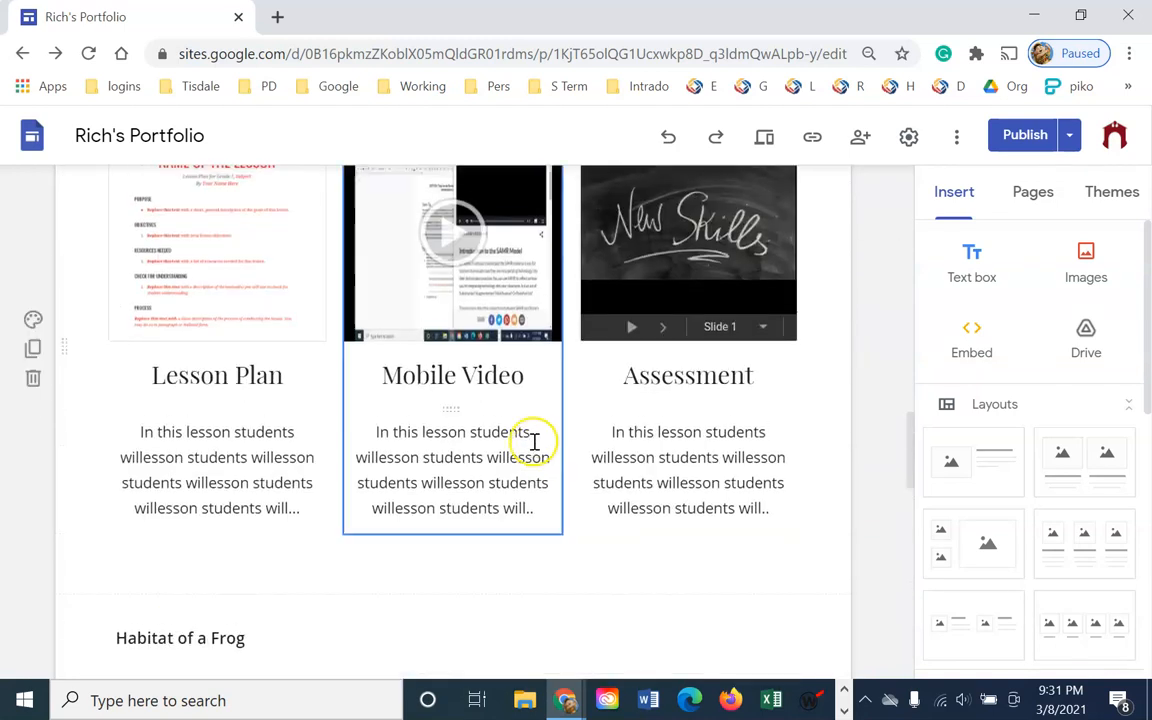
{"action": "scroll", "coordinate": [532, 442], "scroll_direction": "up", "scroll_amount": 5}
{"action": "scroll", "coordinate": [505, 437], "scroll_direction": "down", "scroll_amount": 2}
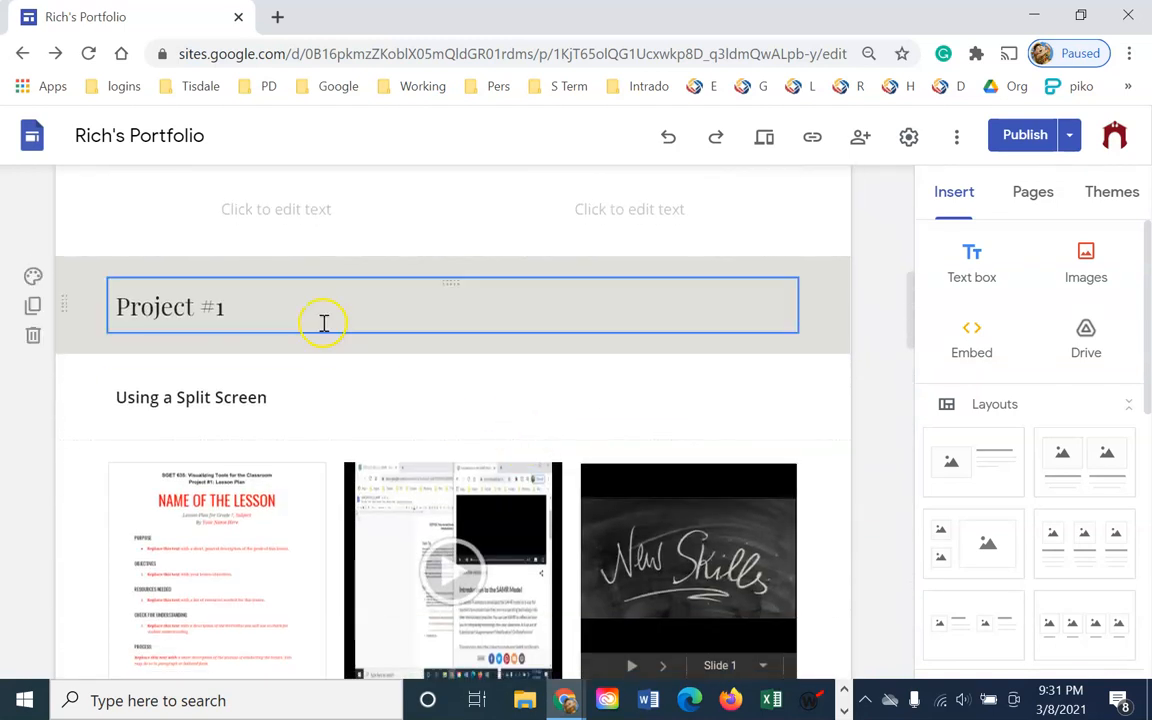
{"action": "scroll", "coordinate": [264, 410], "scroll_direction": "down", "scroll_amount": 1}
{"action": "scroll", "coordinate": [264, 410], "scroll_direction": "up", "scroll_amount": 1}
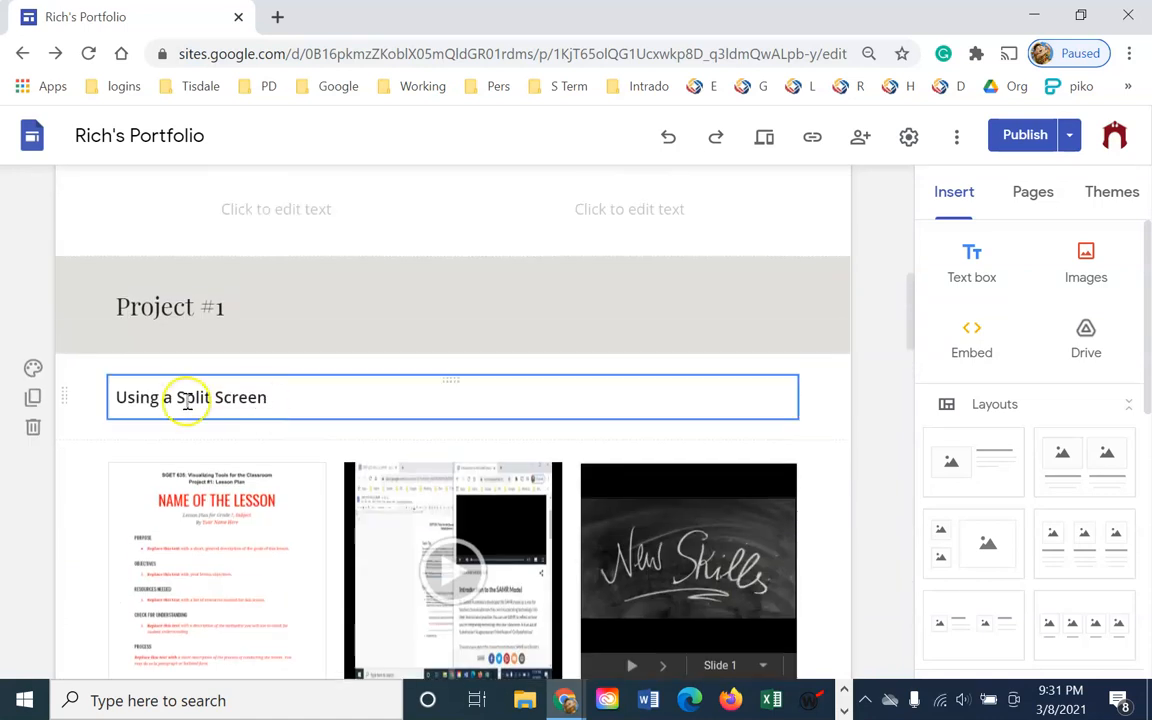
{"action": "scroll", "coordinate": [229, 410], "scroll_direction": "down", "scroll_amount": 2}
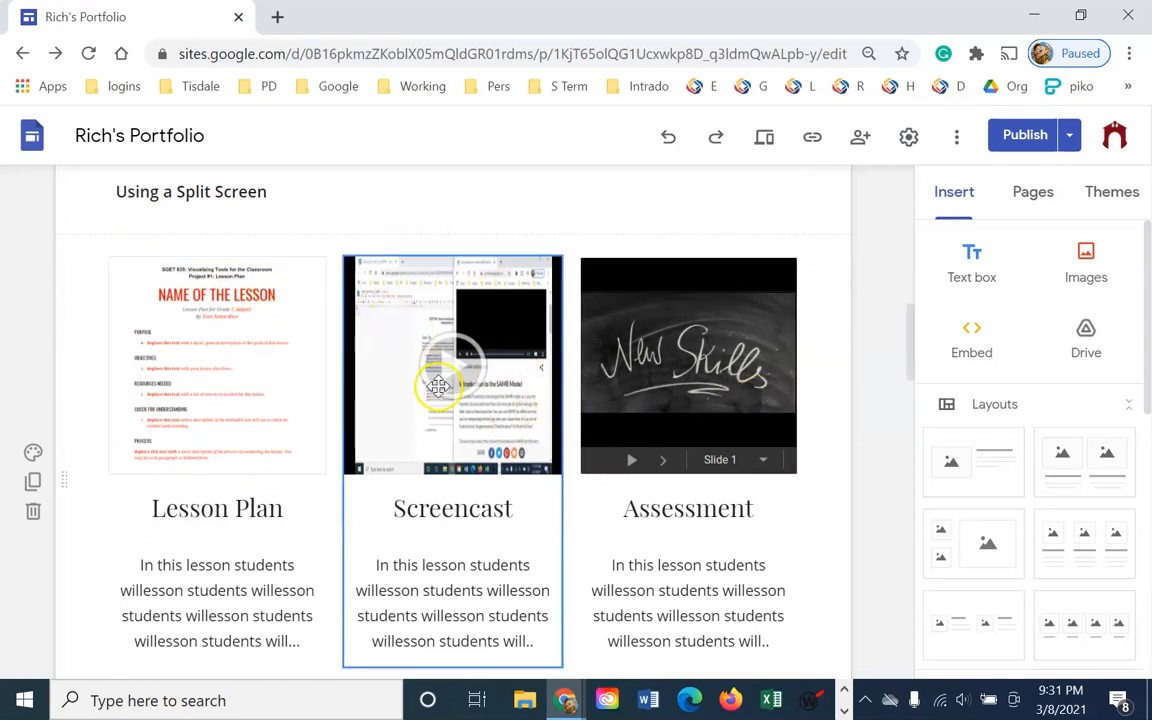
{"action": "scroll", "coordinate": [725, 463], "scroll_direction": "down", "scroll_amount": 5}
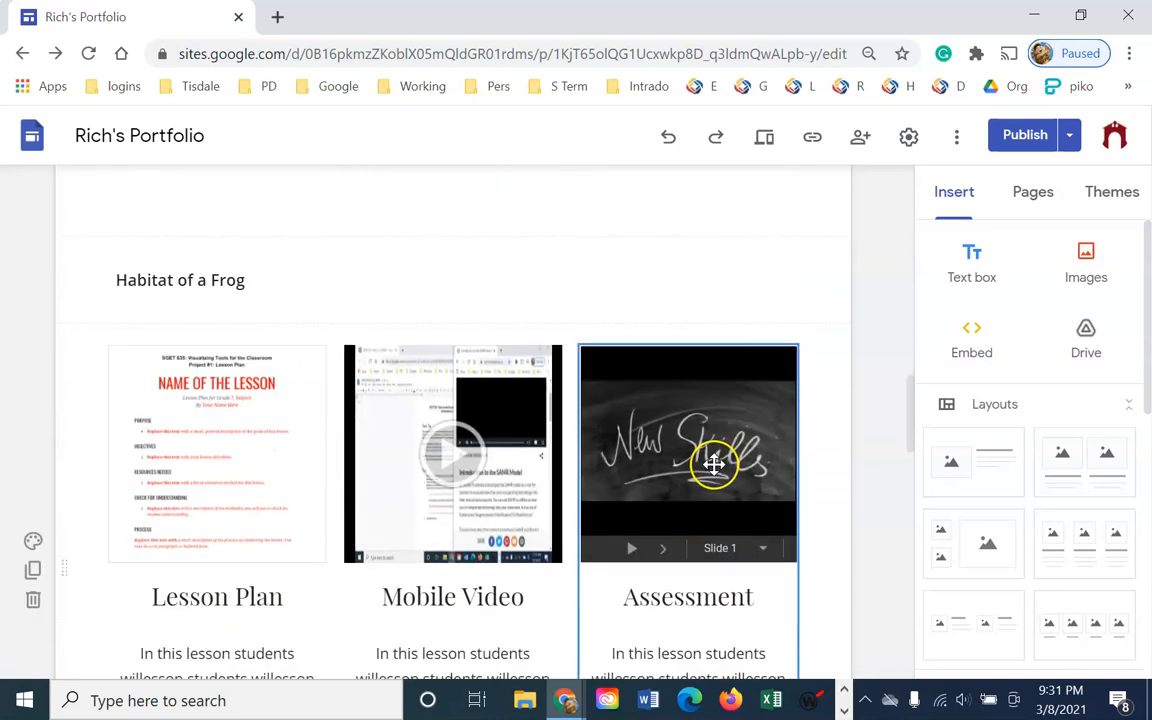
{"action": "left_click", "coordinate": [365, 262]}
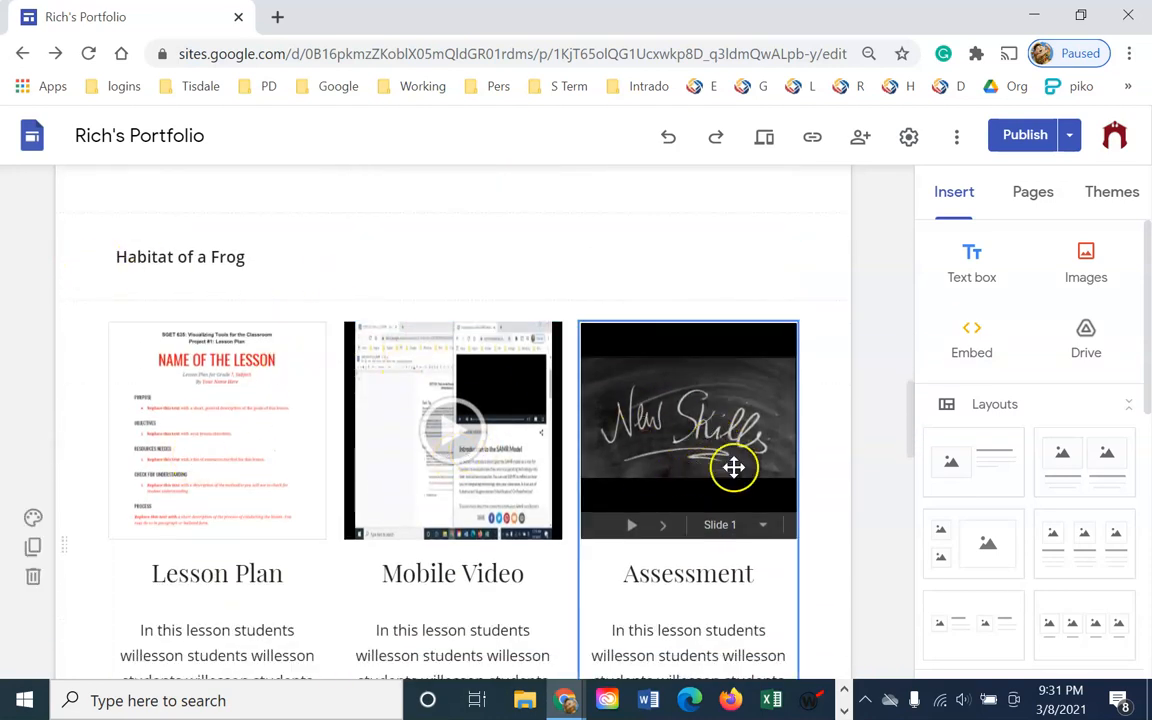
{"action": "scroll", "coordinate": [734, 475], "scroll_direction": "down", "scroll_amount": 4}
{"action": "scroll", "coordinate": [272, 432], "scroll_direction": "down", "scroll_amount": 2}
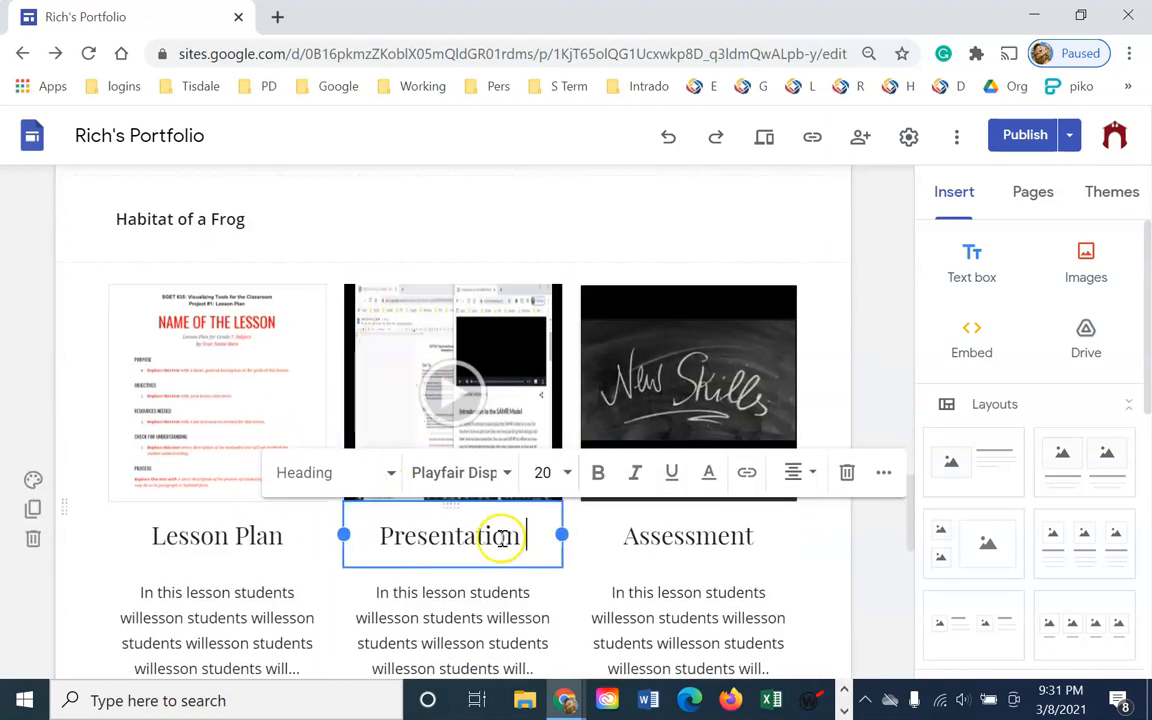
{"action": "scroll", "coordinate": [776, 440], "scroll_direction": "down", "scroll_amount": 2}
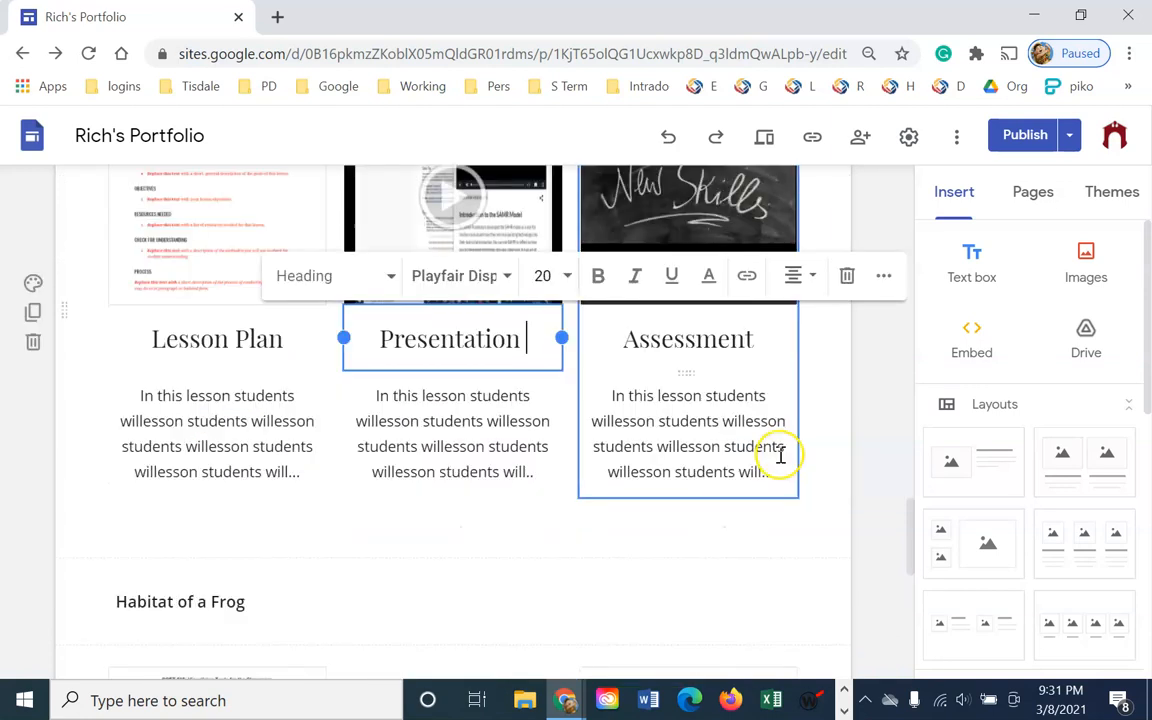
{"action": "scroll", "coordinate": [781, 453], "scroll_direction": "down", "scroll_amount": 5}
{"action": "left_click", "coordinate": [530, 519]}
{"action": "scroll", "coordinate": [452, 523], "scroll_direction": "down", "scroll_amount": 1}
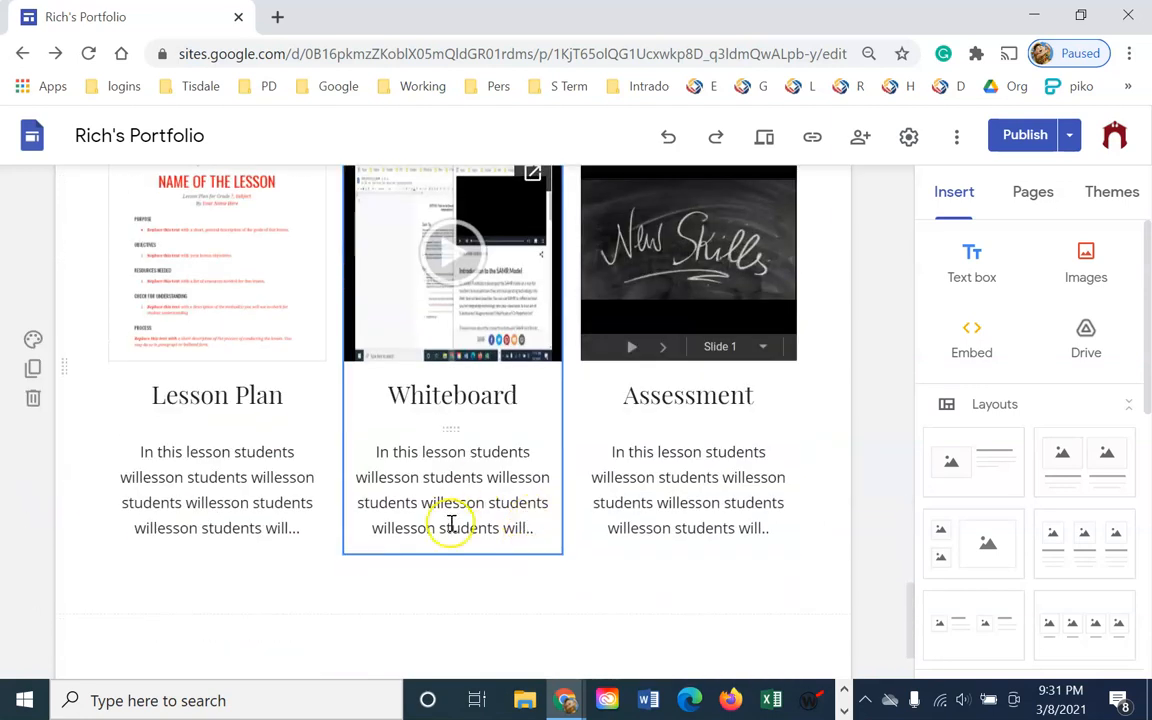
- Look over the page from the Visualizing Tools header and Course Artifacts section to the Project #1 layouts
{"action": "scroll", "coordinate": [452, 523], "scroll_direction": "up", "scroll_amount": 15}
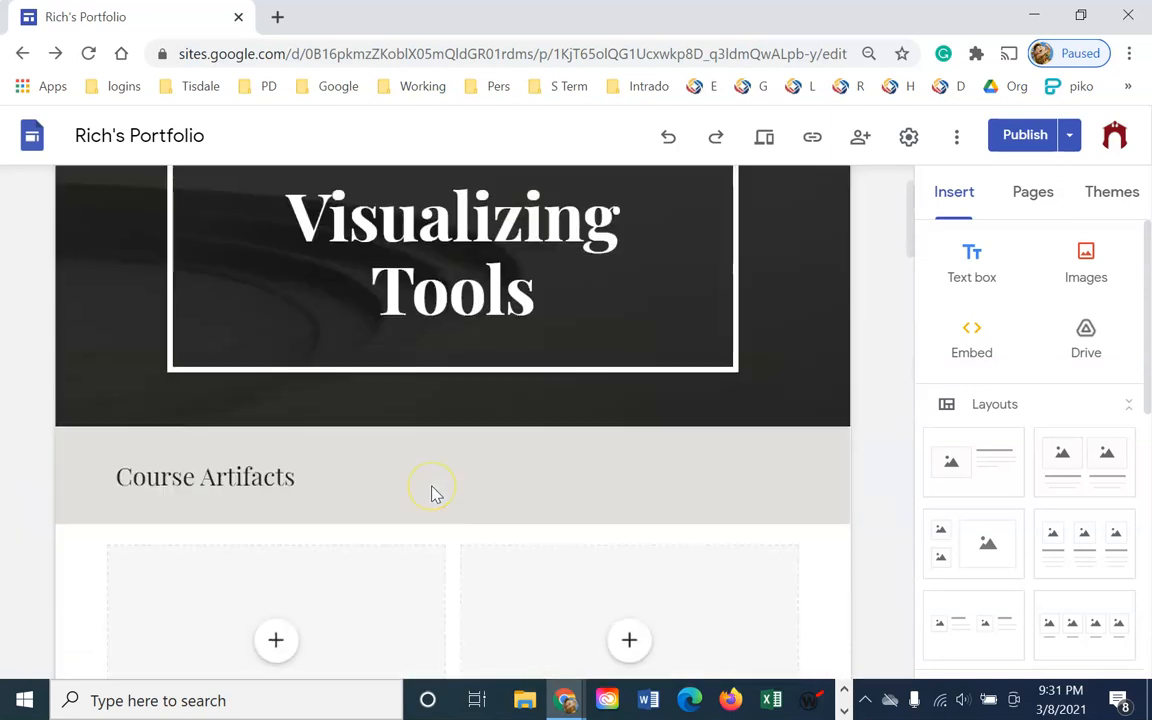
{"action": "scroll", "coordinate": [432, 490], "scroll_direction": "up", "scroll_amount": 1}
{"action": "scroll", "coordinate": [432, 488], "scroll_direction": "down", "scroll_amount": 4}
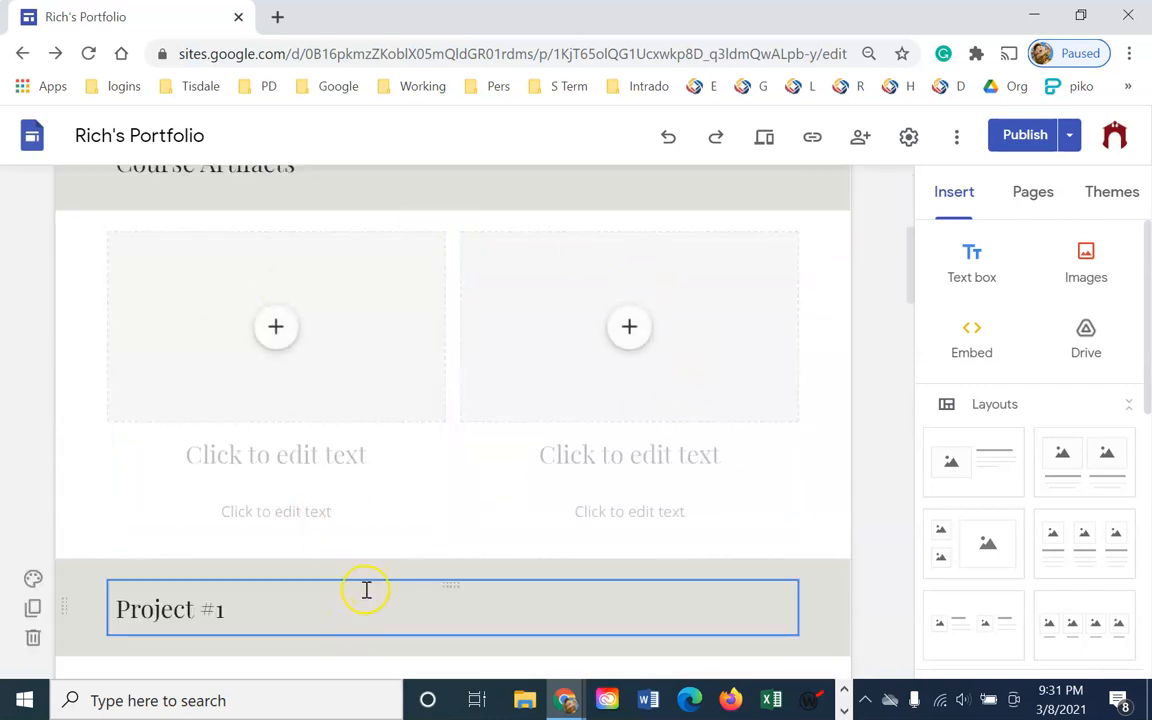
{"action": "scroll", "coordinate": [364, 620], "scroll_direction": "down", "scroll_amount": 8}
{"action": "scroll", "coordinate": [366, 645], "scroll_direction": "up", "scroll_amount": 2}
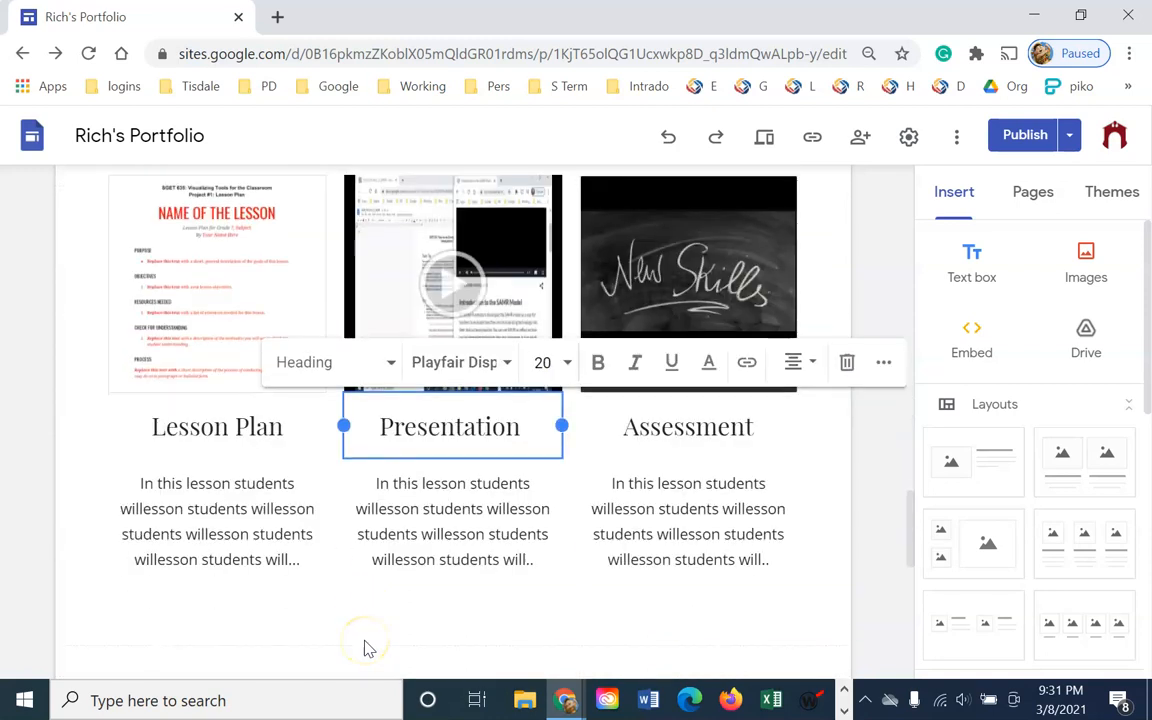
{"action": "key", "text": "ctrl+z"}
{"action": "key", "text": "ctrl+z"}
{"action": "scroll", "coordinate": [366, 645], "scroll_direction": "up", "scroll_amount": 5}
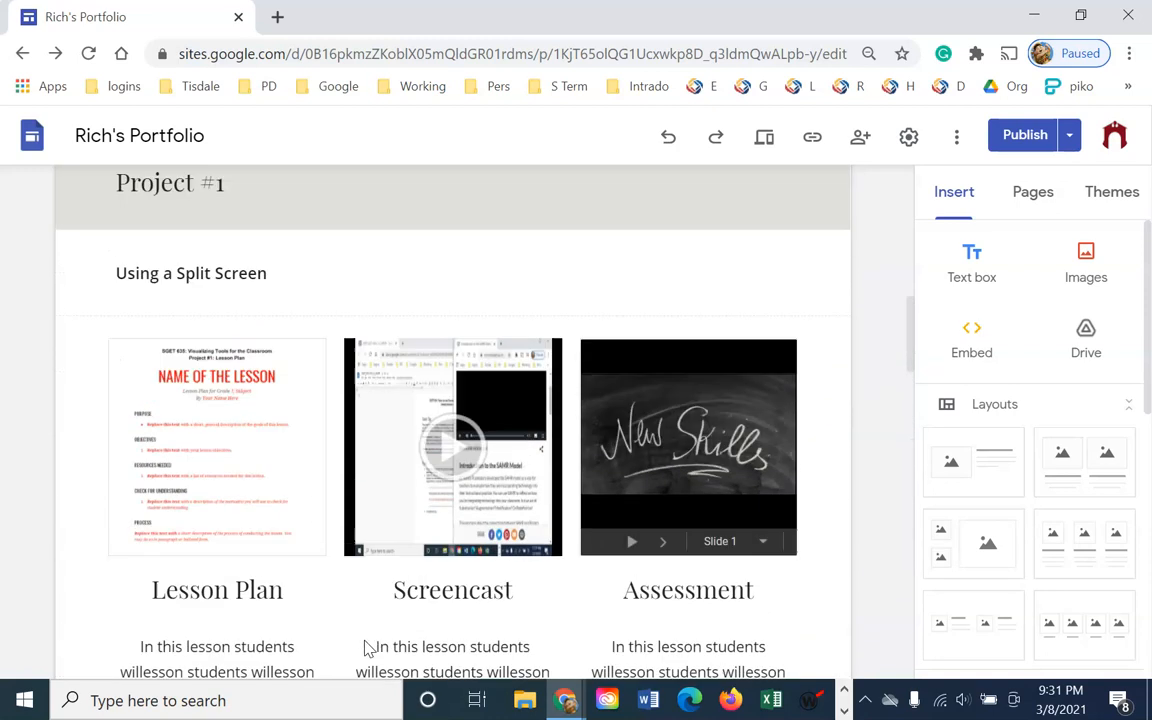
{"action": "scroll", "coordinate": [364, 640], "scroll_direction": "up", "scroll_amount": 3}
{"action": "left_click", "coordinate": [372, 456]}
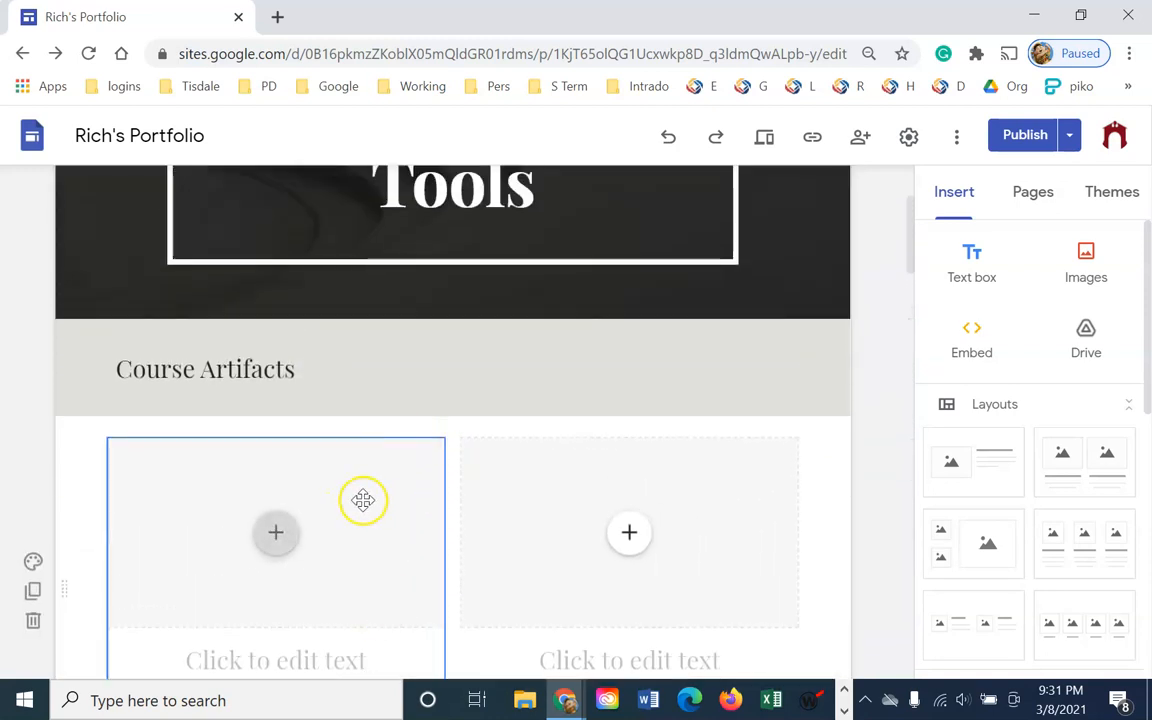